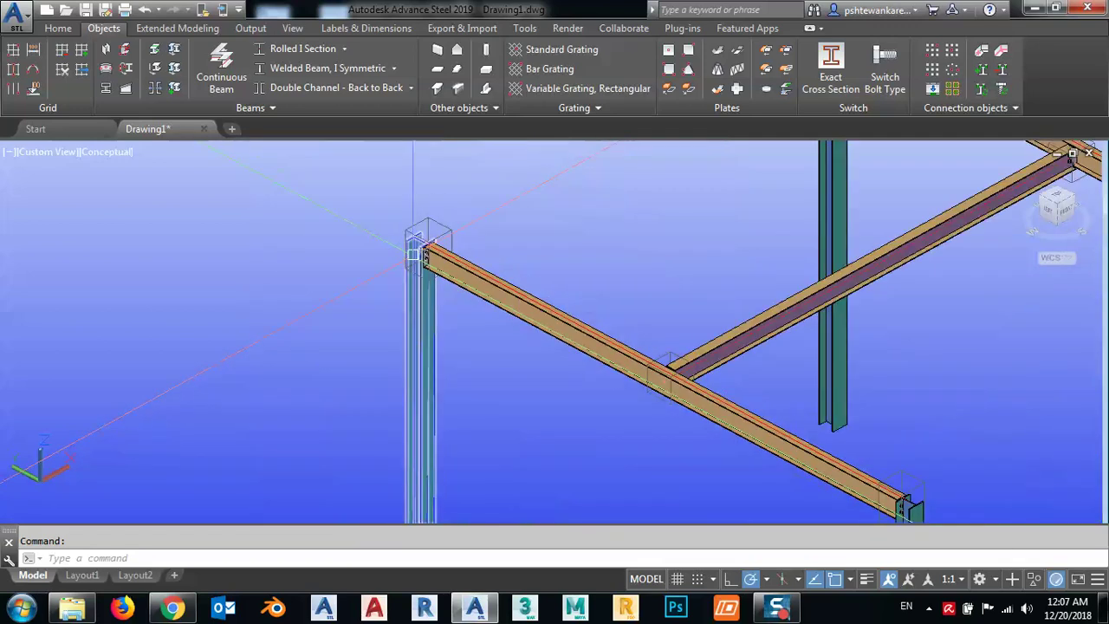
- Examine the bolted beam-to-column end plate connections around the steel frame and compare their bolt layouts
middle_drag(606, 280, 525, 311)
scroll(525, 311, down, 2)
shift+middle_drag(626, 341, 632, 372)
scroll(600, 227, up, 6)
scroll(601, 227, up, 2)
scroll(602, 225, down, 6)
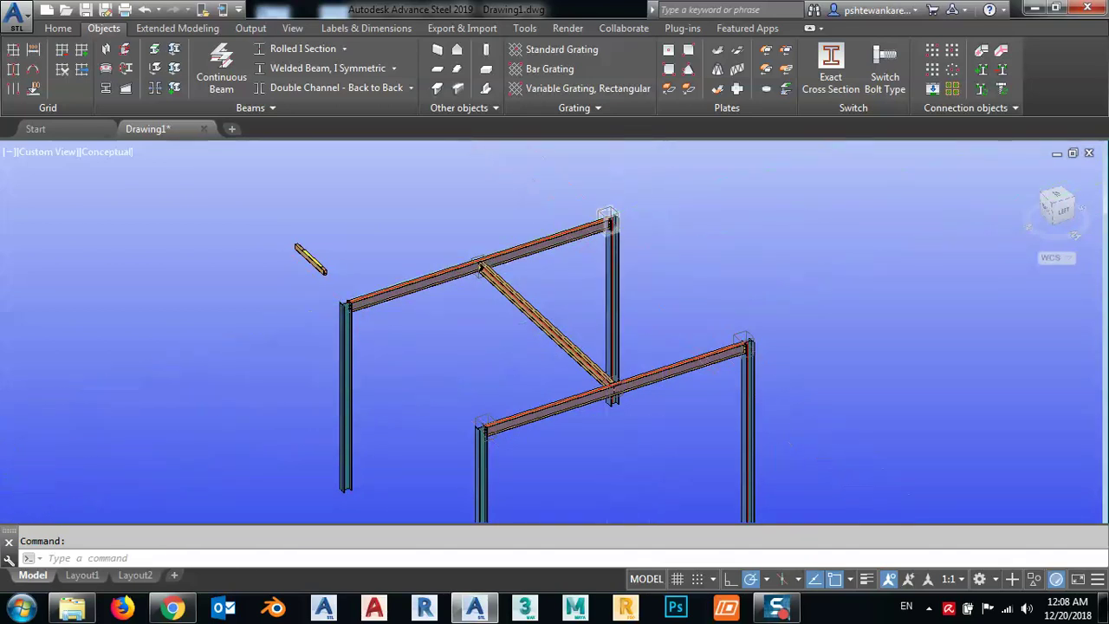
scroll(608, 219, up, 6)
middle_drag(624, 241, 667, 289)
scroll(667, 289, down, 4)
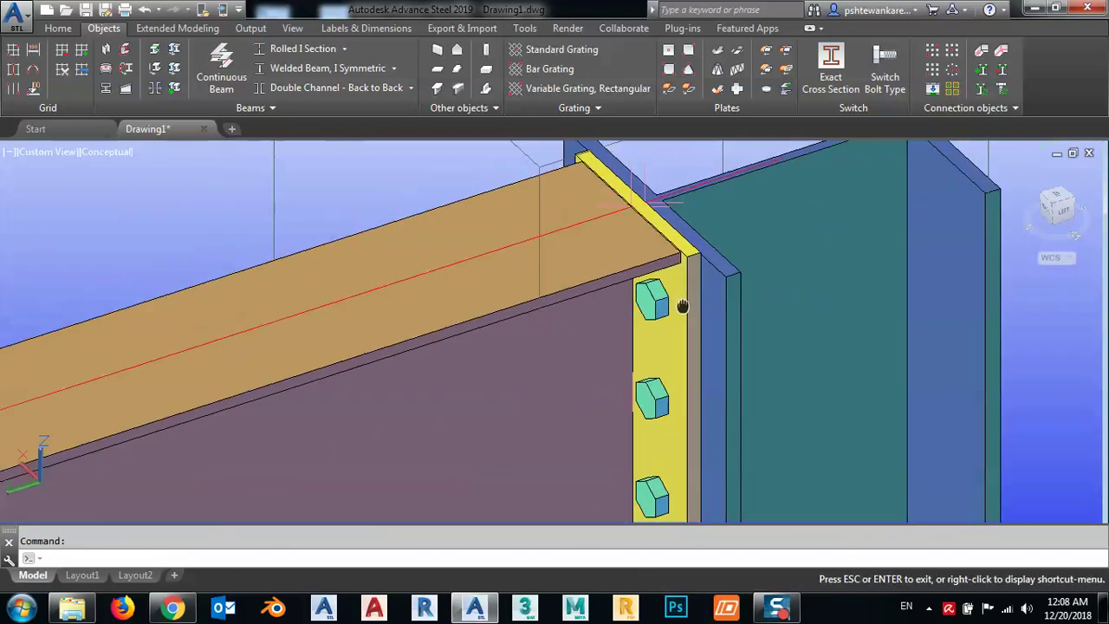
scroll(700, 274, down, 2)
scroll(700, 274, down, 4)
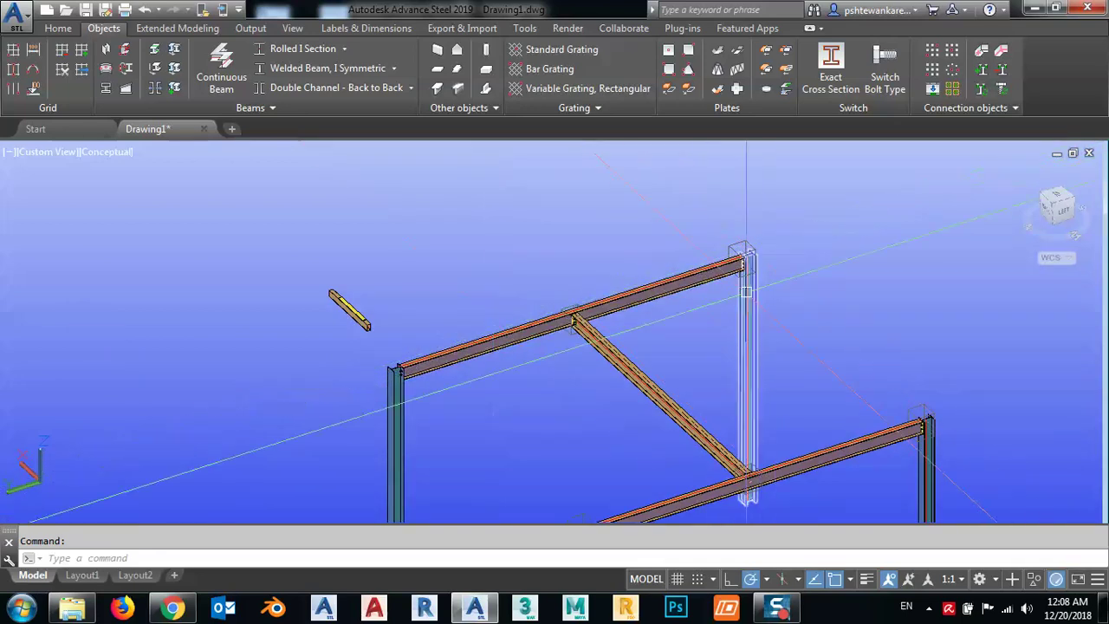
scroll(700, 258, up, 3)
middle_drag(438, 292, 570, 271)
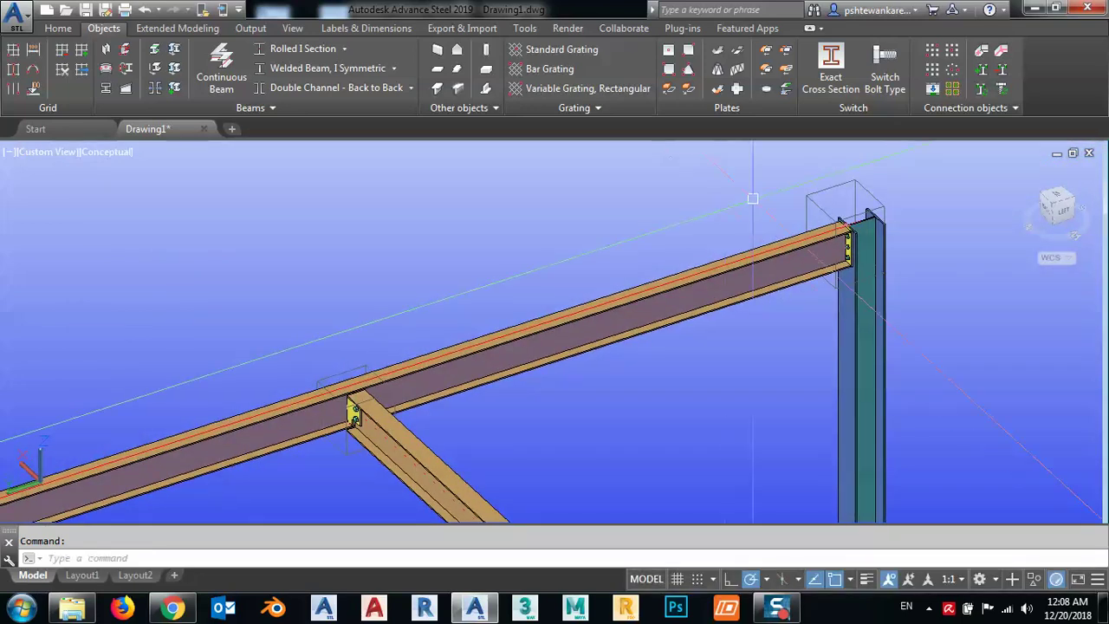
- Start Transfer Properties and select the end plate of a two-bolt beam-to-column connection as the one to update
click(159, 28)
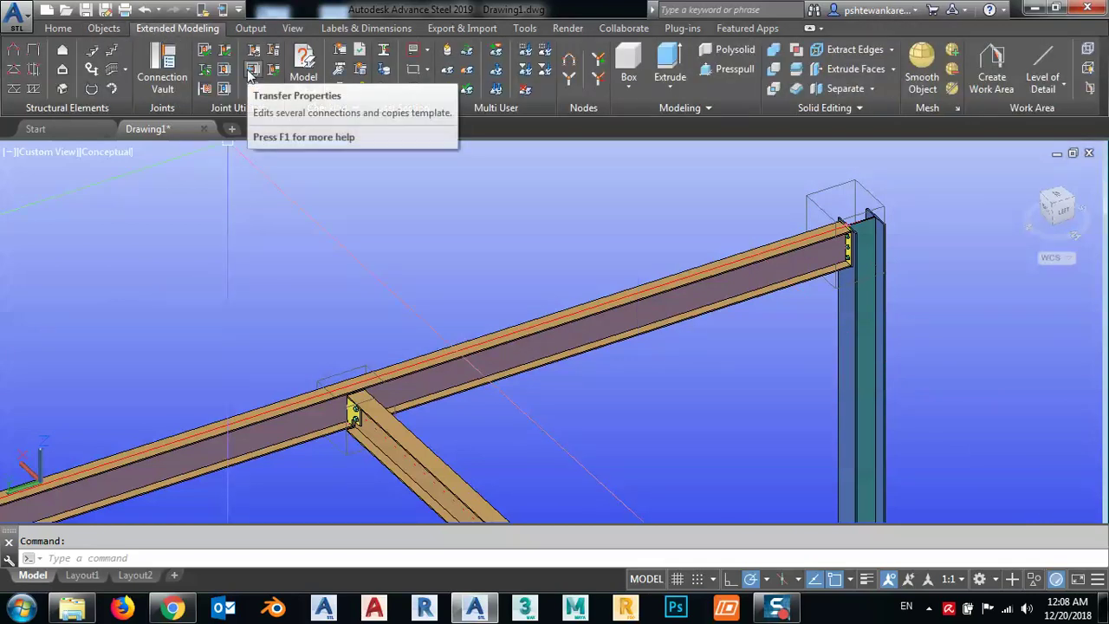
click(249, 76)
scroll(607, 173, down, 10)
shift+middle_drag(607, 173, 572, 260)
scroll(592, 173, up, 10)
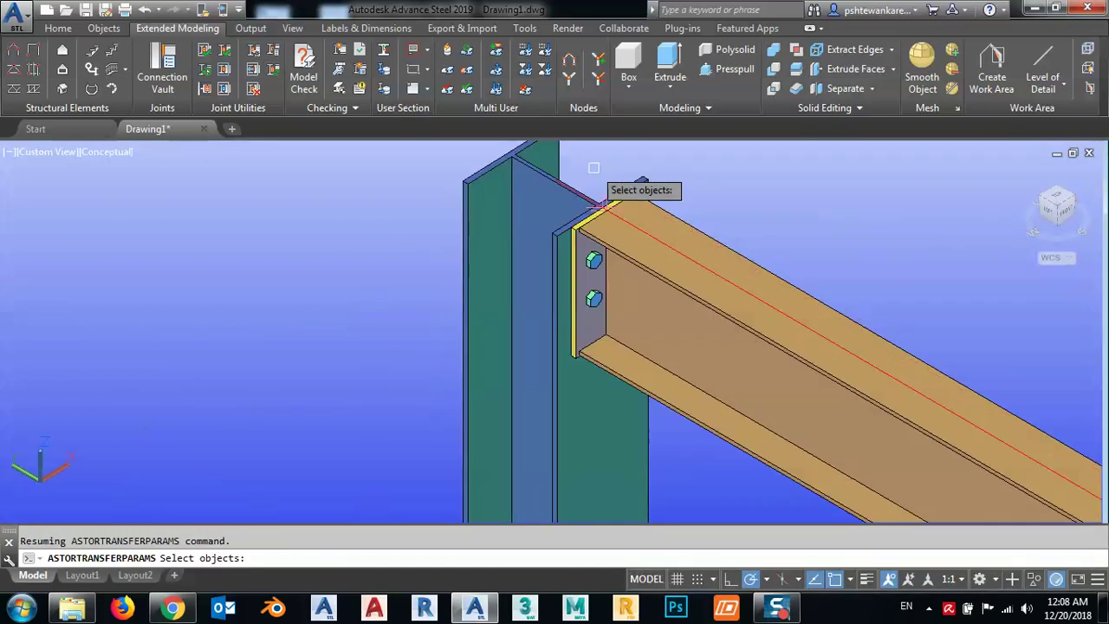
scroll(555, 294, down, 5)
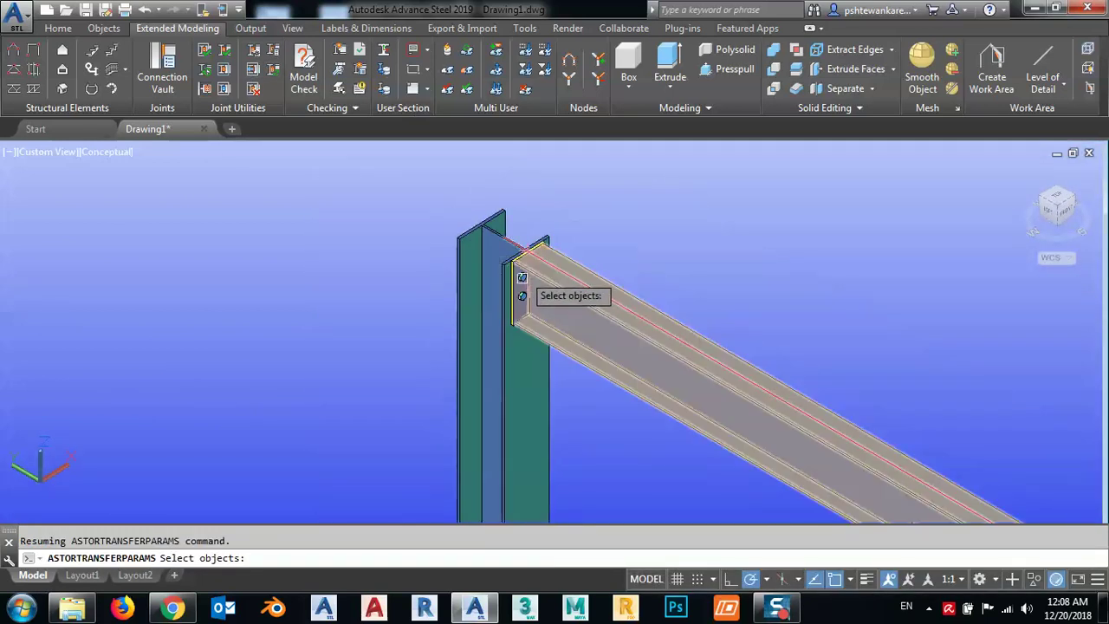
scroll(439, 264, down, 5)
shift+middle_drag(515, 368, 681, 282)
scroll(681, 281, up, 5)
scroll(654, 280, up, 2)
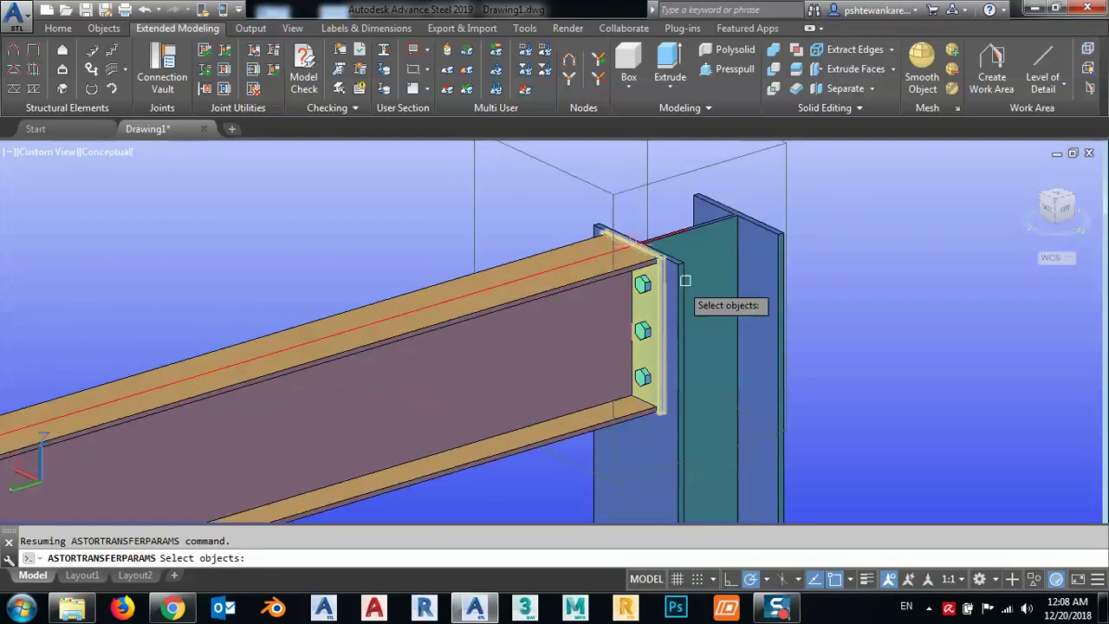
scroll(682, 359, down, 4)
shift+middle_drag(682, 360, 421, 324)
scroll(377, 259, up, 5)
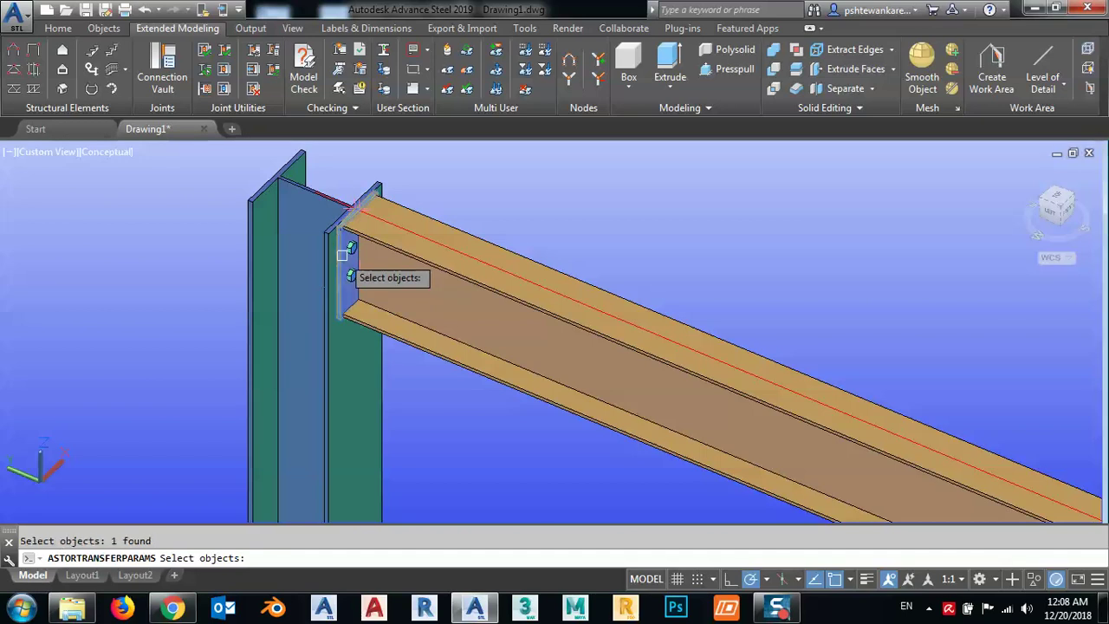
scroll(342, 254, up, 4)
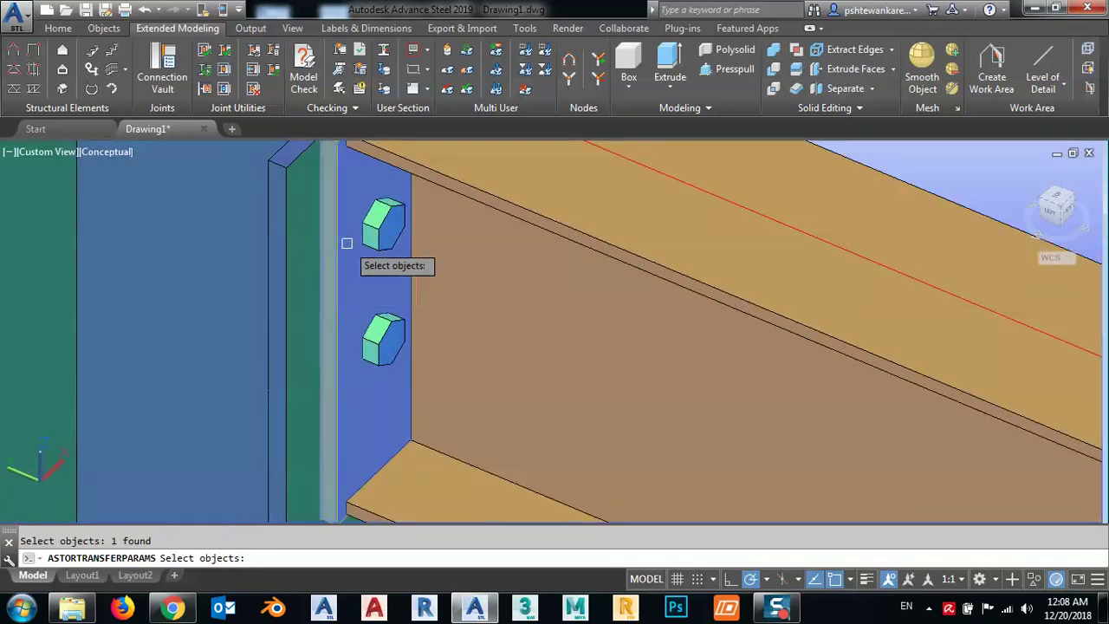
key(Return)
- Pick the end plate of the three-bolt beam-to-column connection as the template for the property transfer
scroll(350, 253, down, 6)
shift+middle_drag(404, 370, 499, 448)
scroll(784, 295, up, 8)
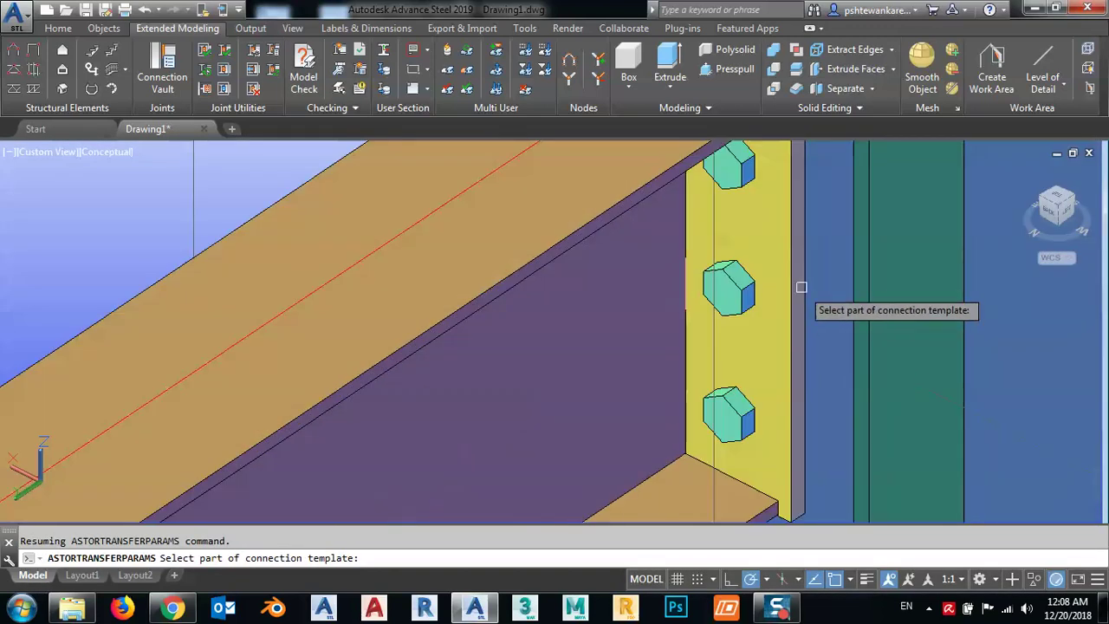
scroll(792, 277, down, 10)
shift+middle_drag(793, 277, 545, 354)
key(Escape)
scroll(815, 305, up, 8)
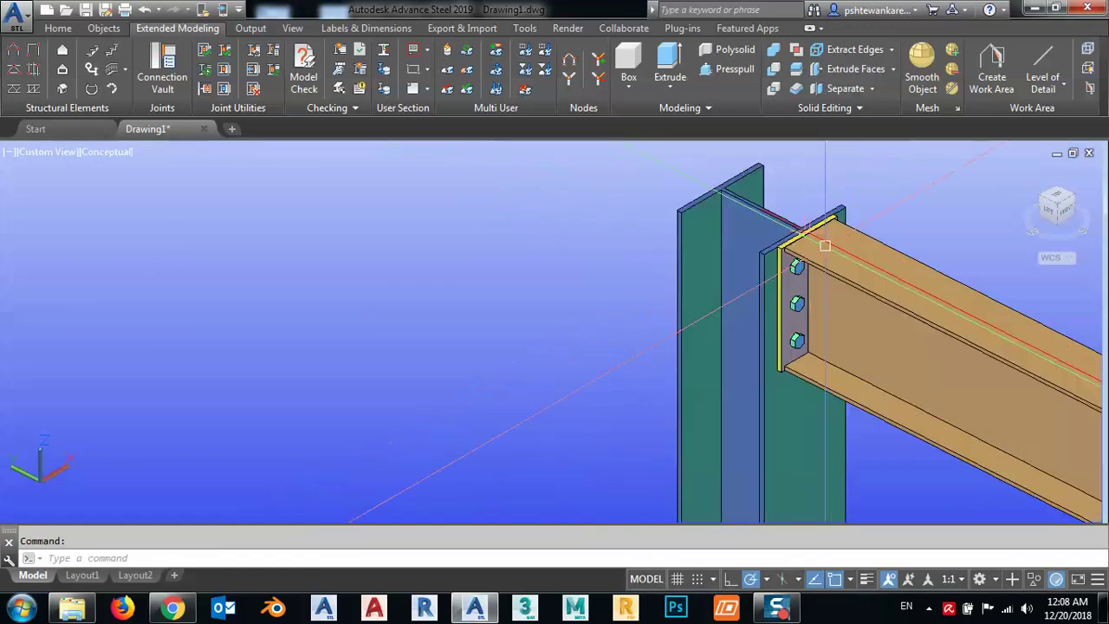
- Check the updated end plate connection and inspect the frame's other beam-to-column connections
scroll(815, 305, down, 5)
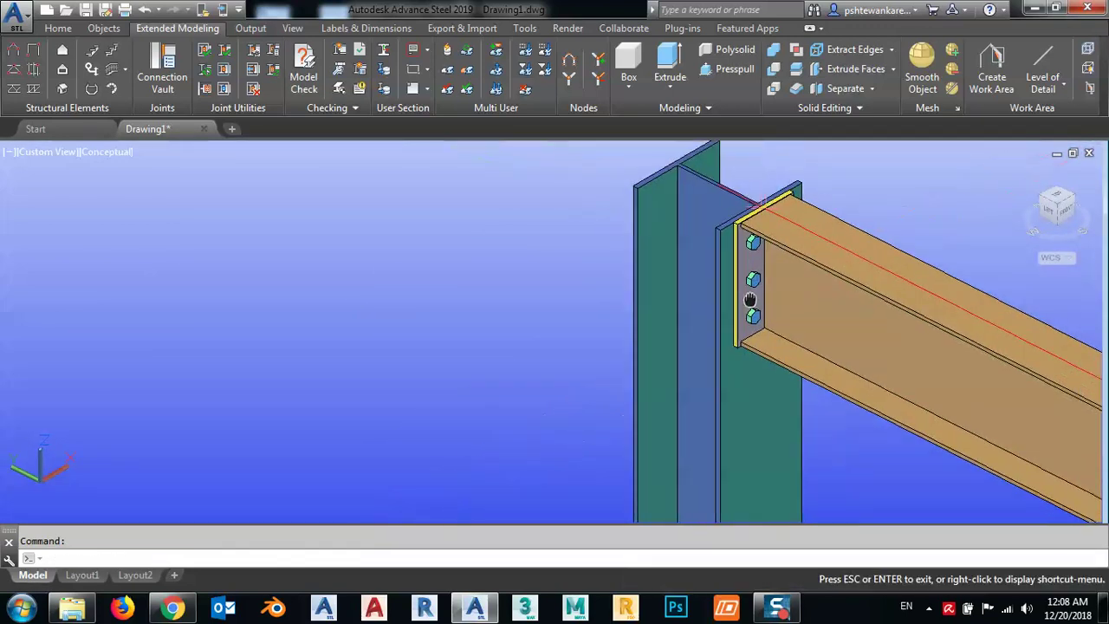
scroll(740, 201, down, 3)
shift+middle_drag(779, 310, 557, 354)
scroll(735, 317, down, 5)
scroll(557, 354, up, 5)
scroll(557, 353, up, 5)
scroll(469, 398, down, 7)
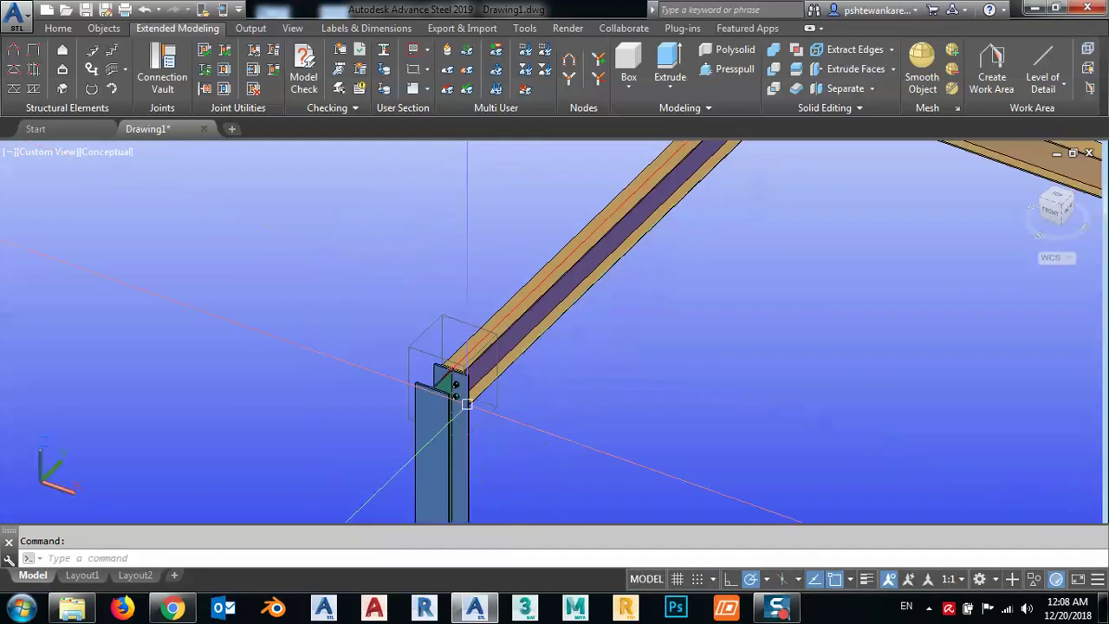
shift+middle_drag(469, 398, 598, 350)
scroll(601, 269, up, 4)
scroll(600, 249, down, 6)
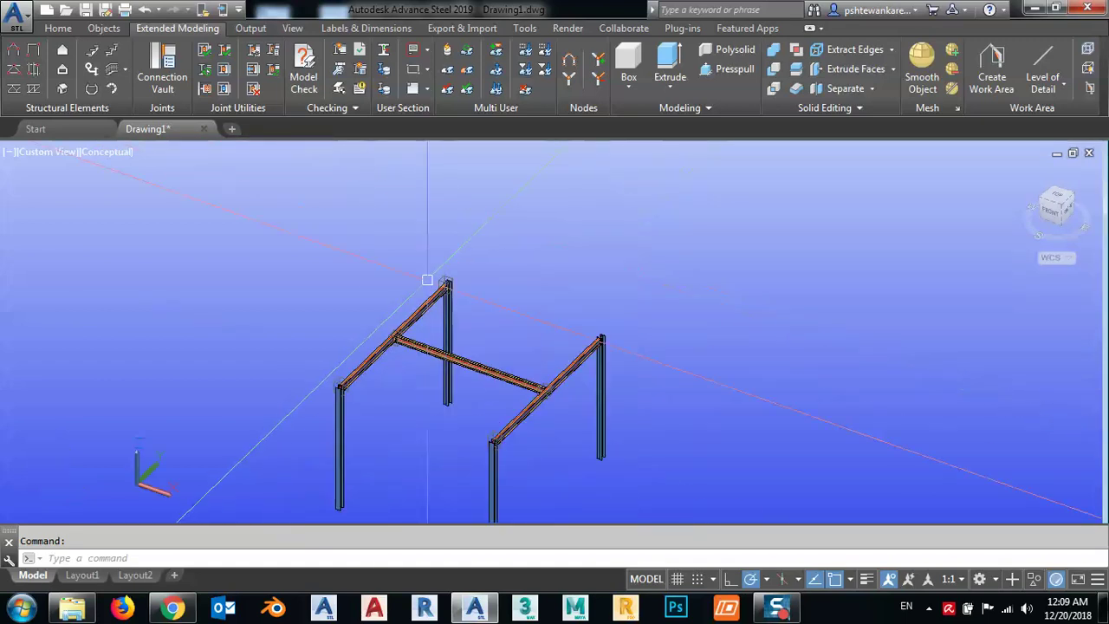
scroll(489, 234, up, 2)
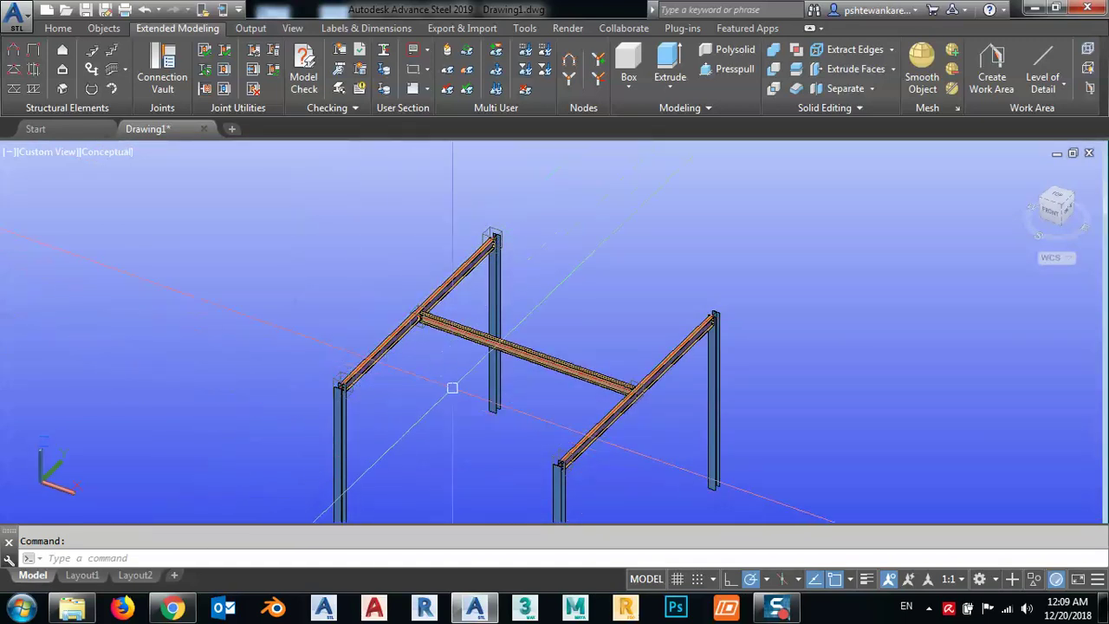
- Start Transfer Properties again and select the end plate of the remaining two-bolt connection on the same frame side
click(252, 71)
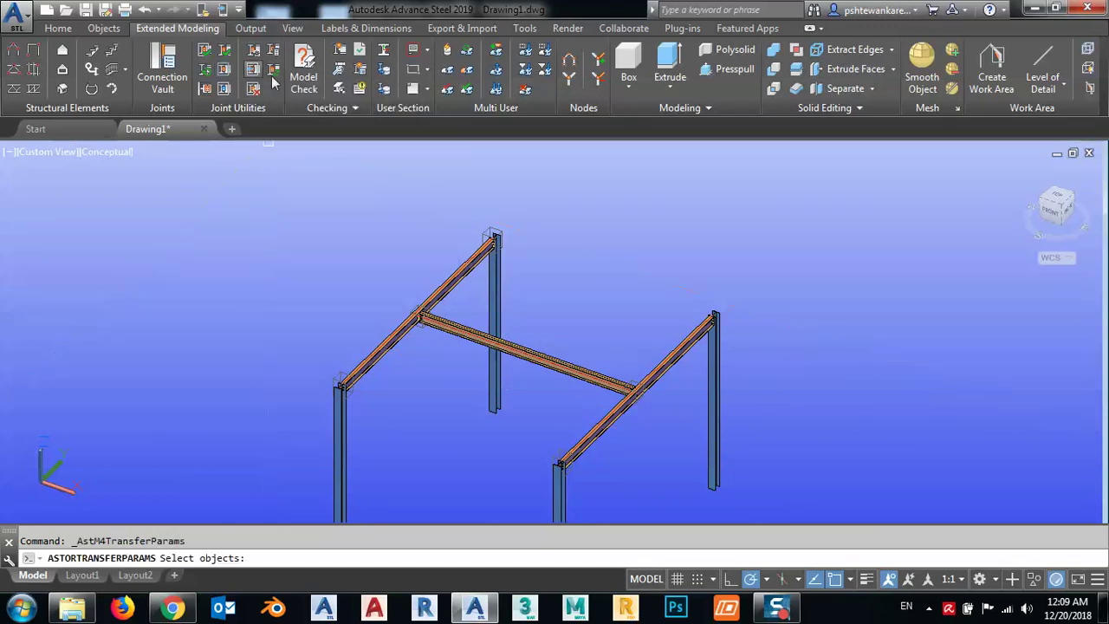
scroll(486, 229, up, 6)
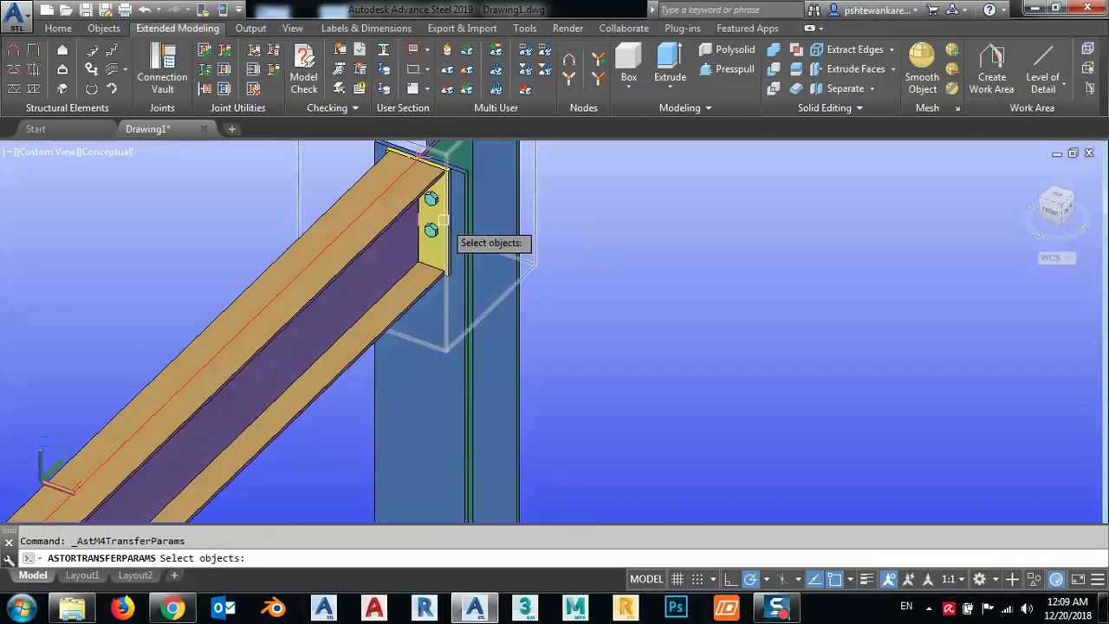
scroll(431, 250, up, 2)
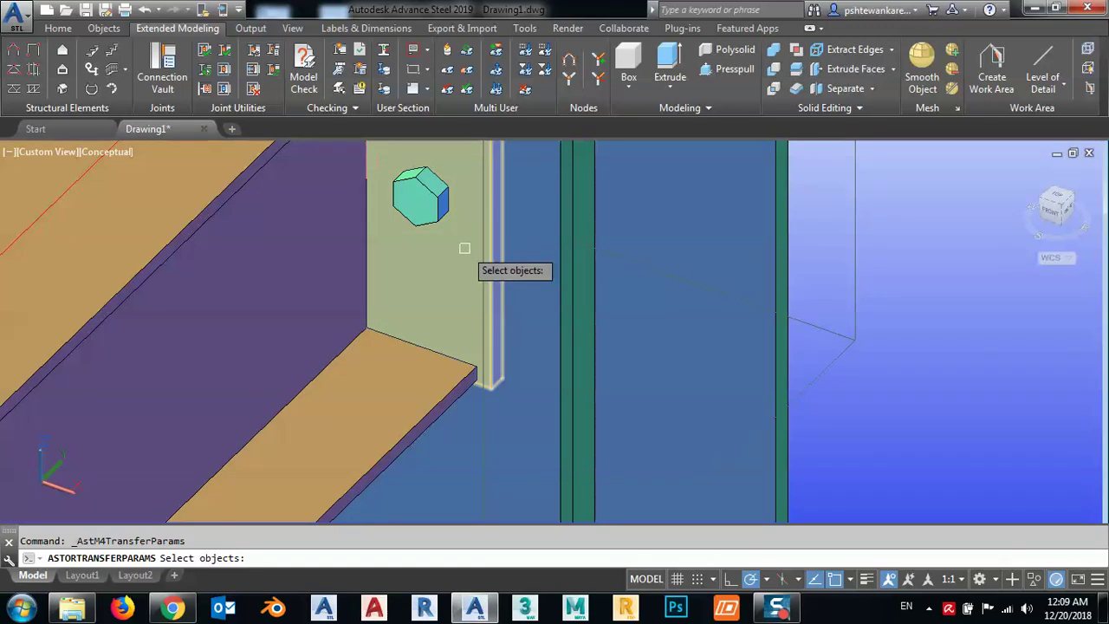
click(465, 249)
scroll(446, 249, down, 4)
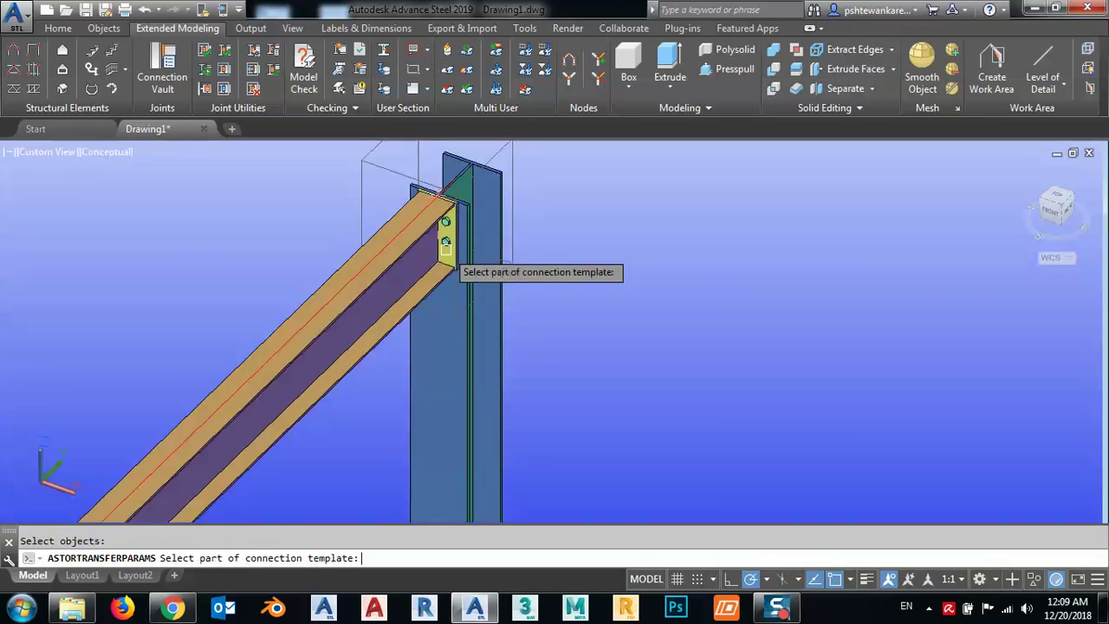
- Pick the three-bolt end plate connection at the beam's opposite end as the transfer template
scroll(441, 260, down, 5)
shift+middle_drag(441, 260, 574, 351)
scroll(449, 219, up, 5)
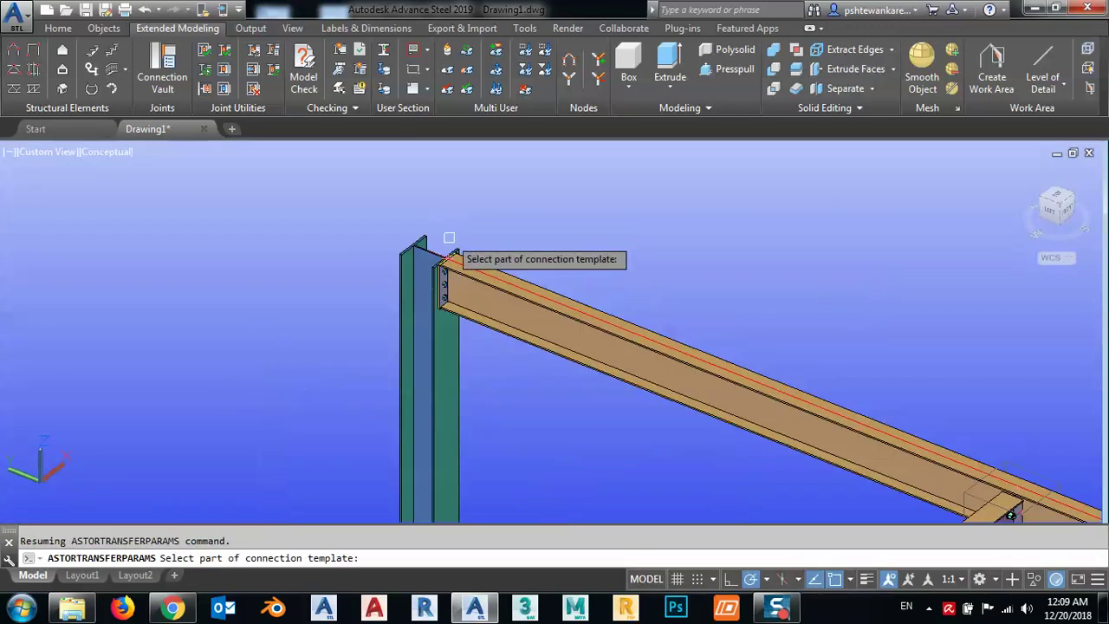
scroll(446, 252, up, 3)
scroll(447, 305, down, 8)
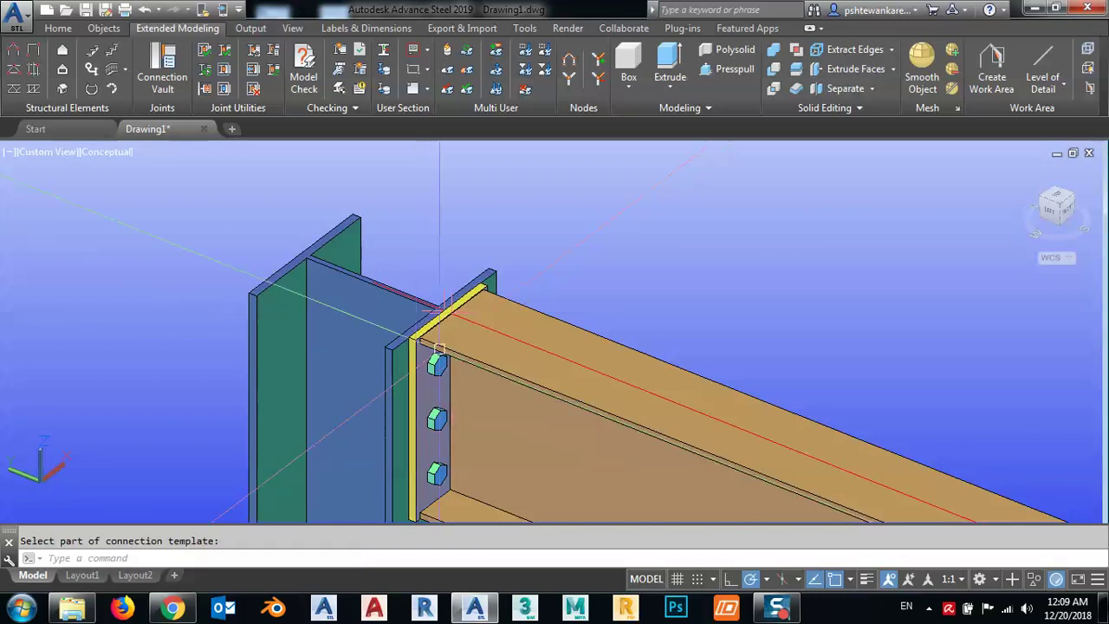
- Check the bolt layout of the updated beam-to-column connection and review the whole frame
shift+middle_drag(446, 305, 715, 297)
scroll(468, 299, up, 6)
scroll(462, 290, down, 6)
scroll(716, 296, up, 3)
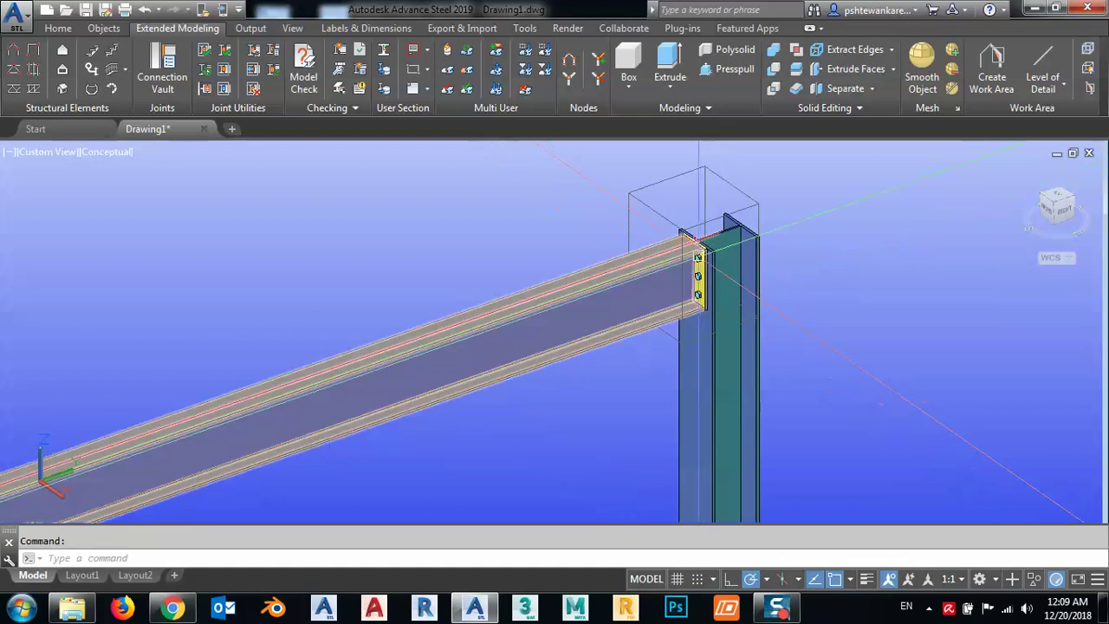
scroll(702, 286, down, 4)
scroll(693, 274, up, 3)
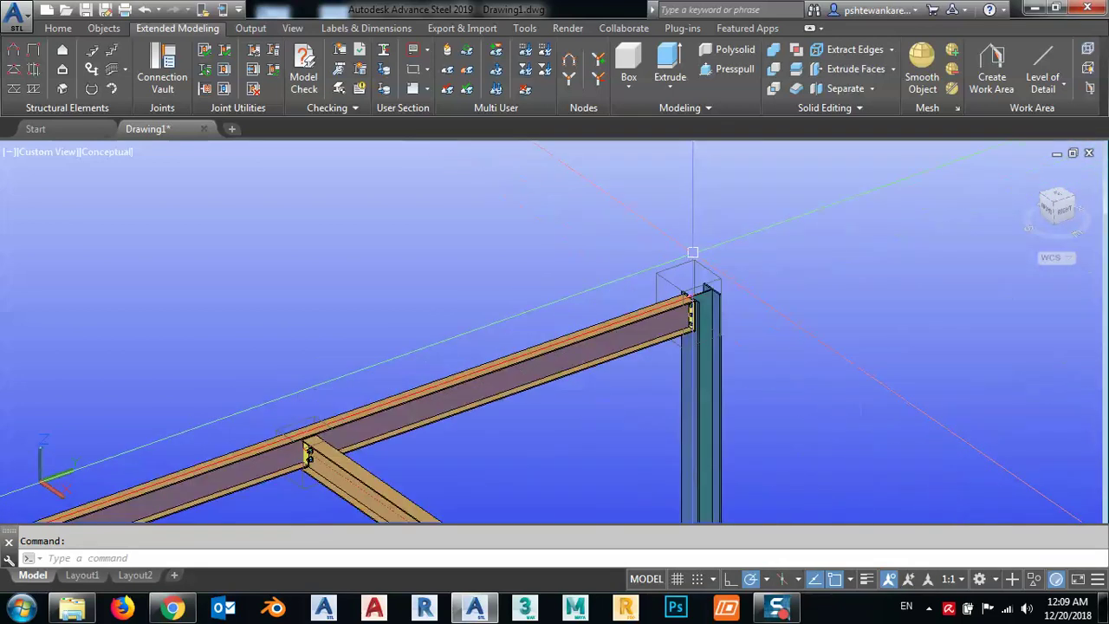
scroll(656, 279, down, 5)
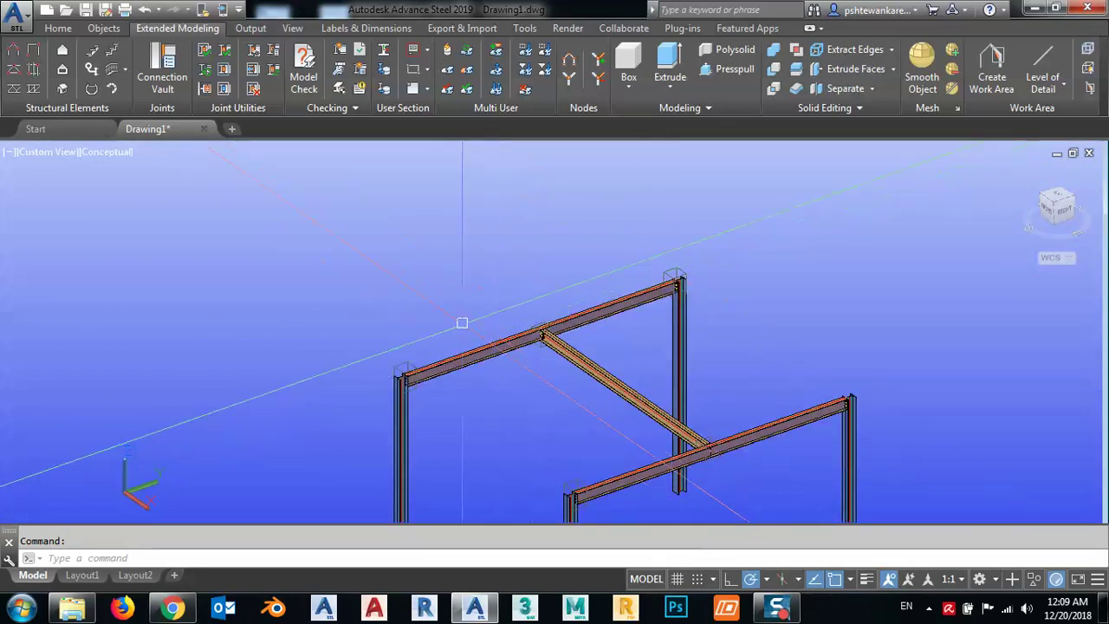
shift+middle_drag(520, 408, 516, 353)
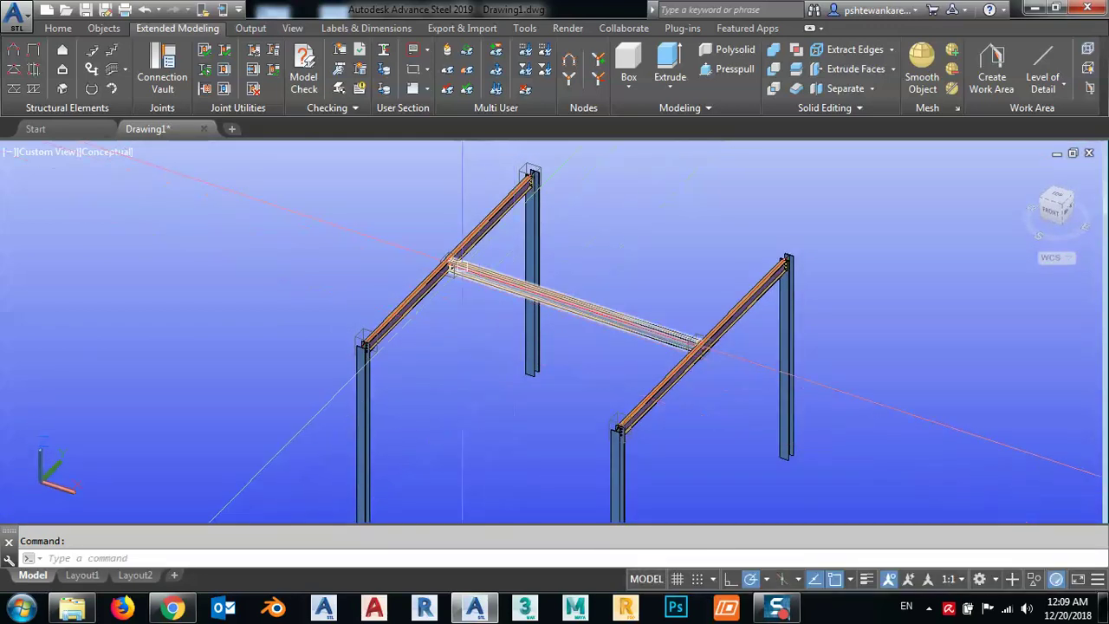
scroll(451, 265, up, 2)
middle_drag(410, 303, 426, 315)
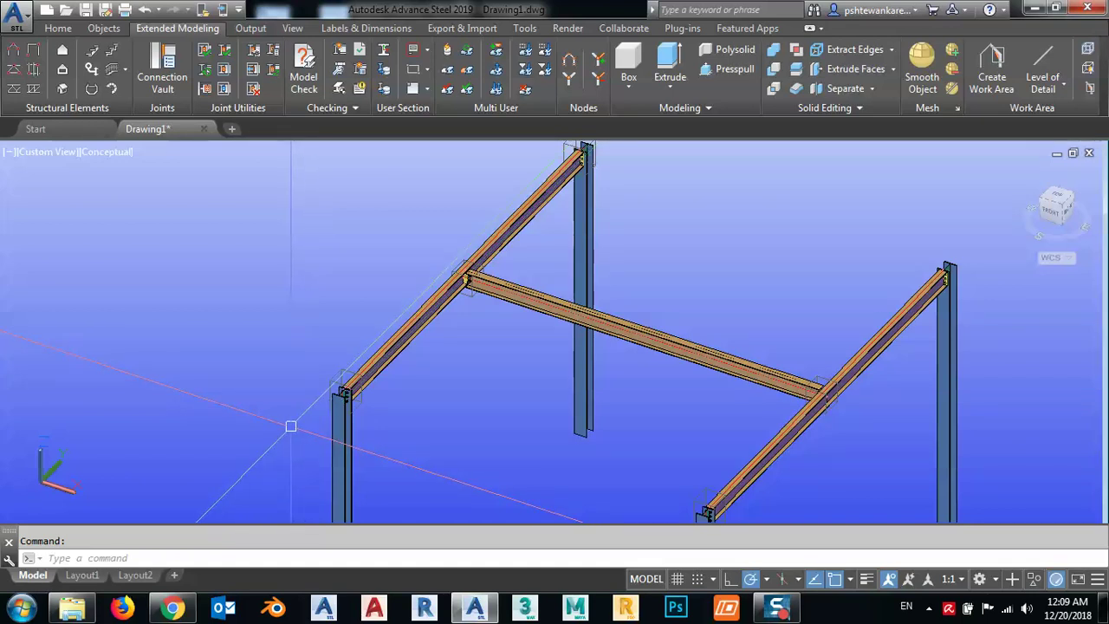
- Start a rectangular bolt pattern defined by two points and select the separate hollow section and its top plate as connected parts
scroll(291, 426, down, 5)
middle_drag(537, 485, 545, 389)
scroll(511, 368, up, 5)
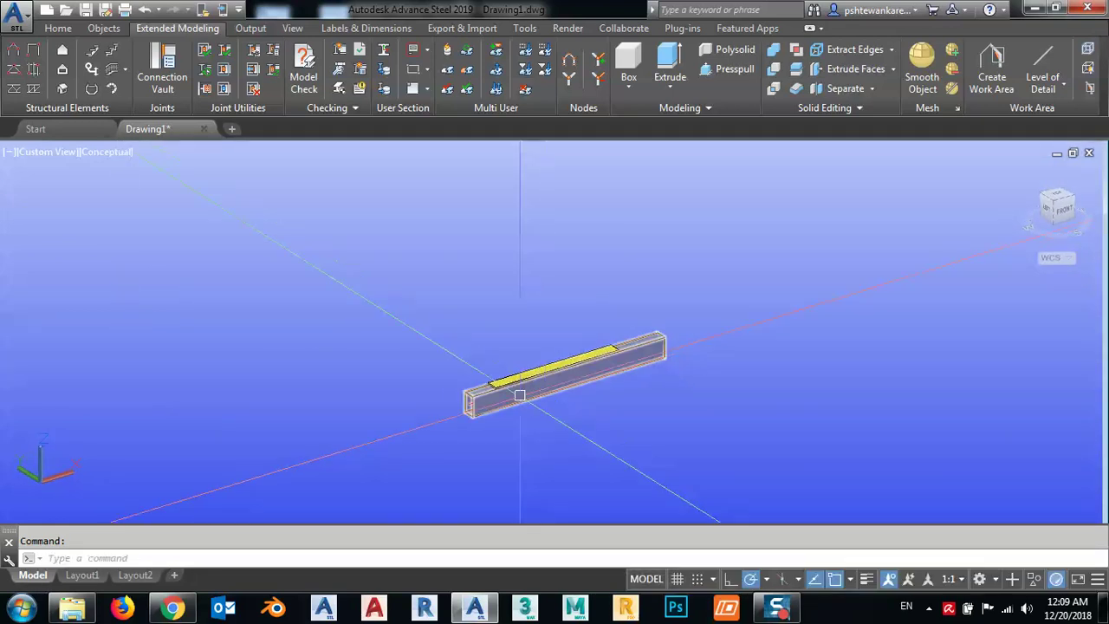
scroll(490, 386, up, 4)
middle_drag(709, 474, 673, 434)
click(62, 27)
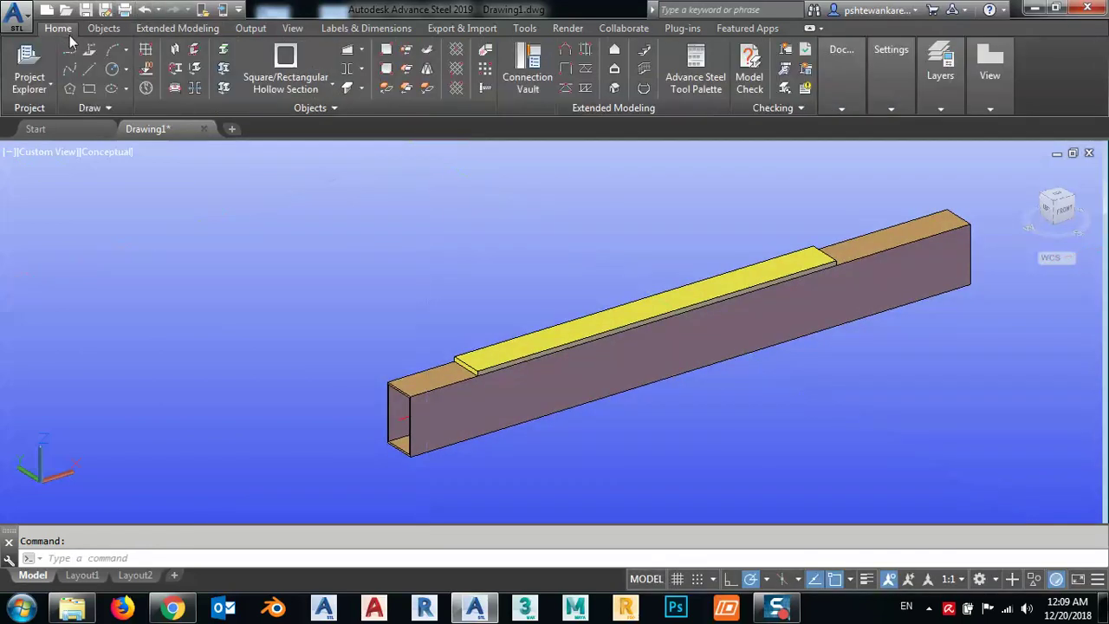
click(114, 30)
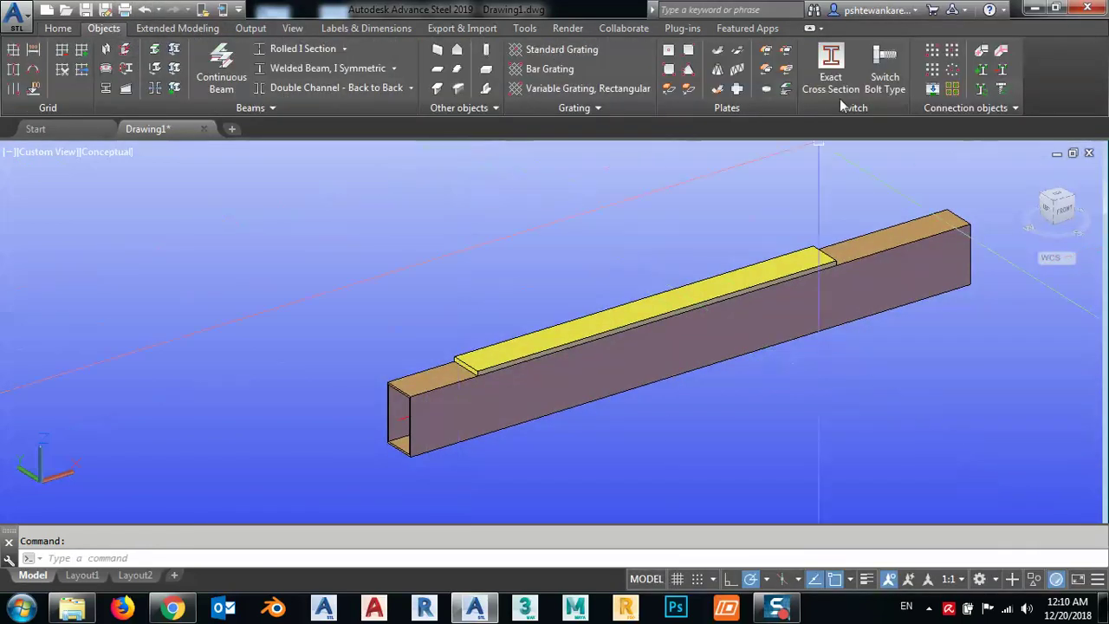
click(932, 54)
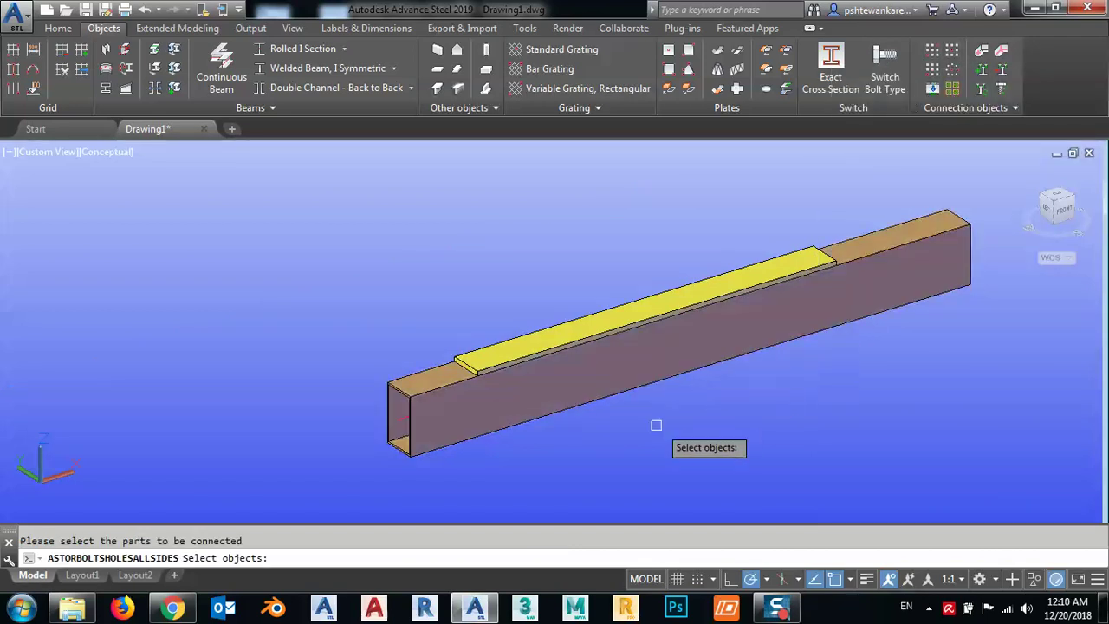
click(615, 425)
click(523, 300)
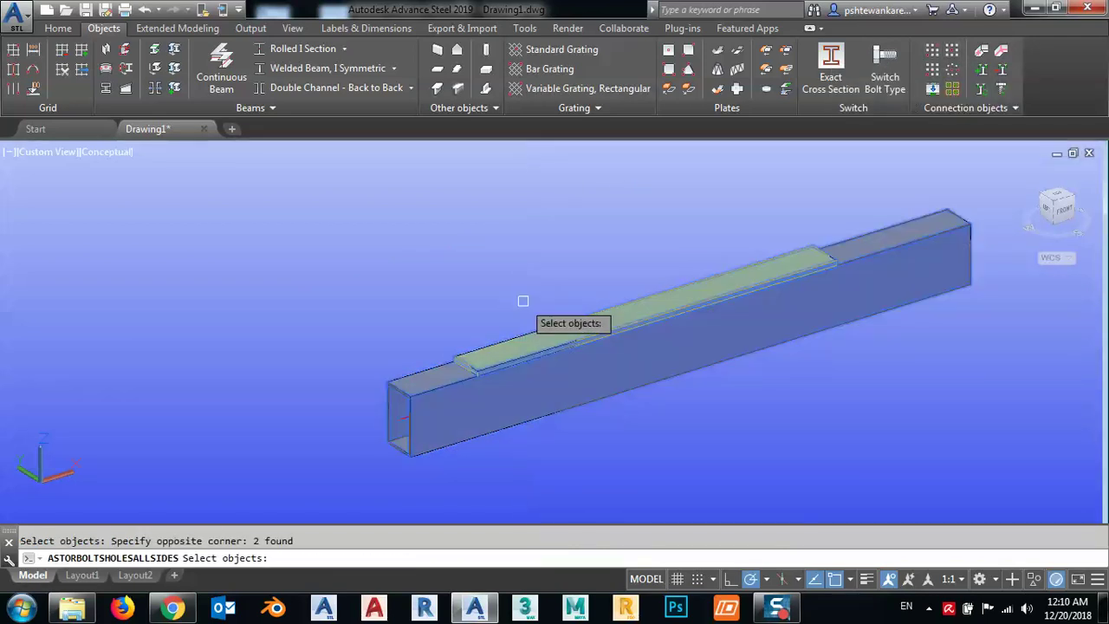
key(Return)
- Place the bolt pattern between two opposite corners of the plate on top of the hollow section
scroll(460, 381, up, 3)
click(452, 394)
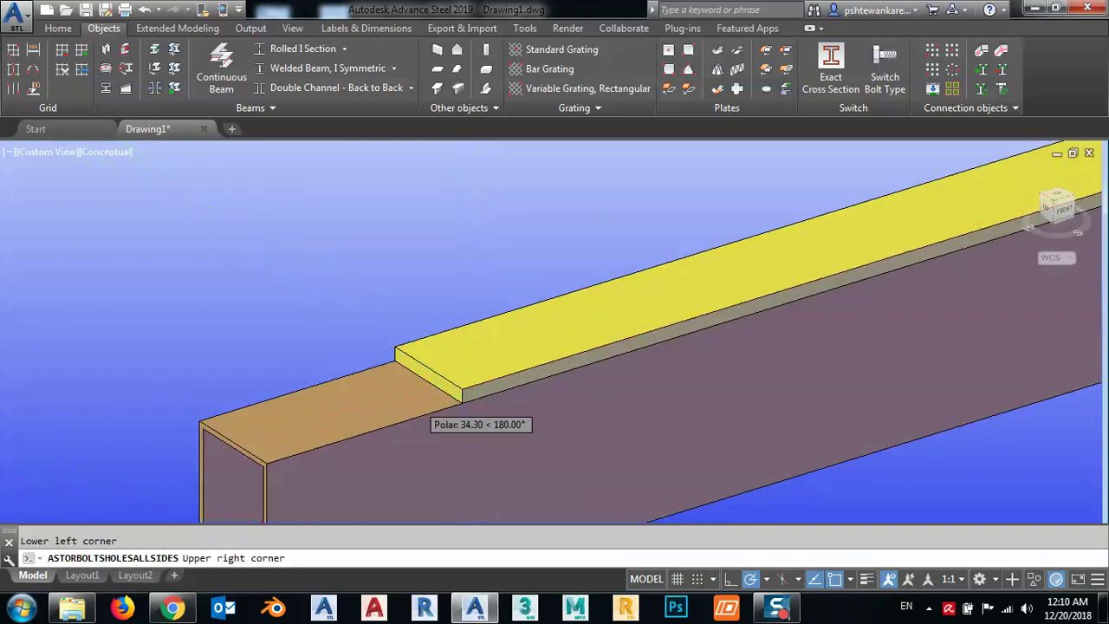
scroll(520, 381, down, 3)
scroll(664, 314, up, 3)
click(663, 312)
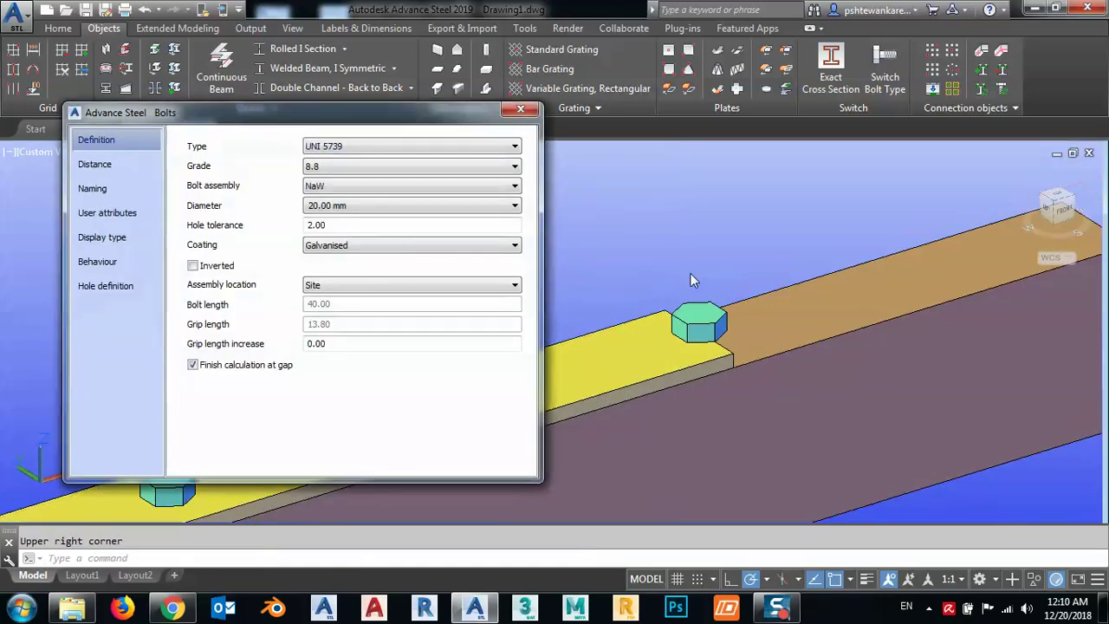
scroll(828, 238, down, 2)
middle_drag(735, 265, 925, 254)
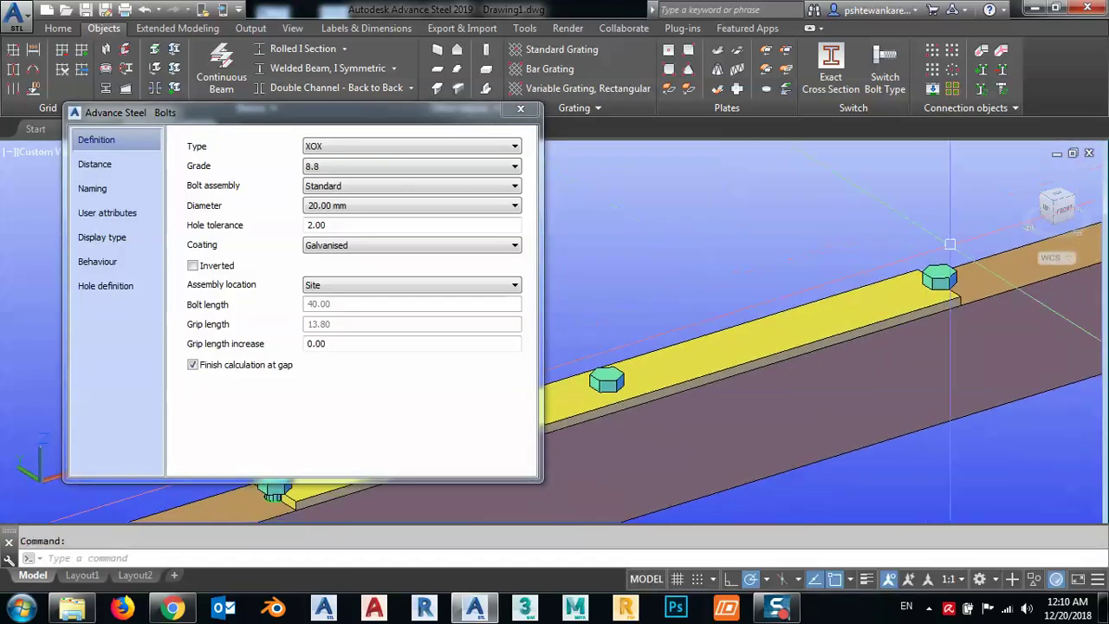
- Set the X edge distance of the bolt pattern on the hollow section's plate to 50
click(120, 168)
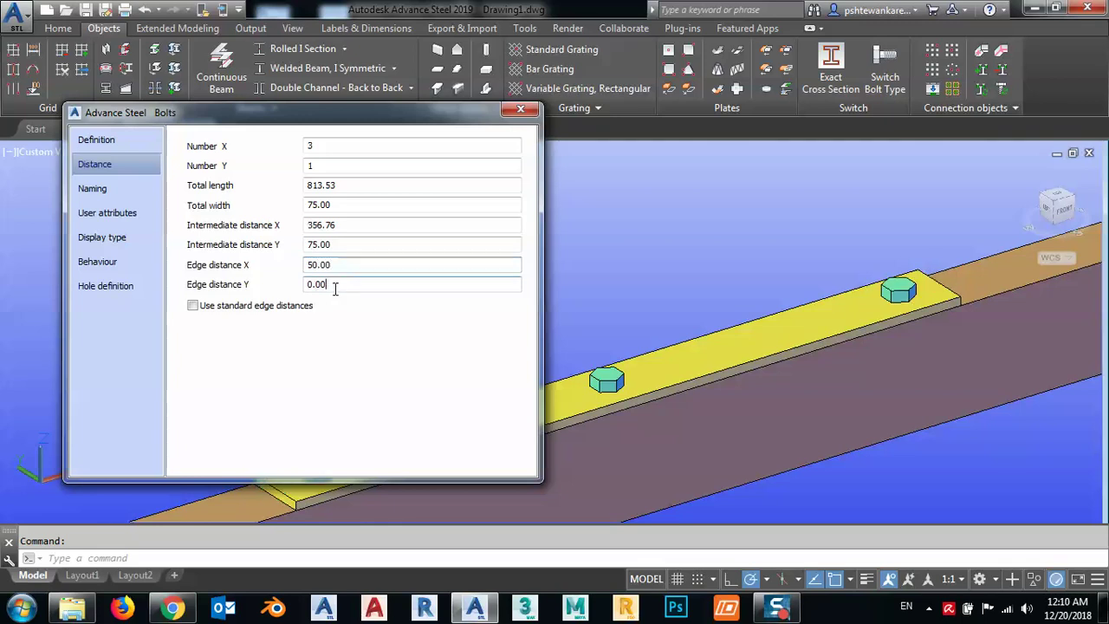
scroll(842, 248, down, 2)
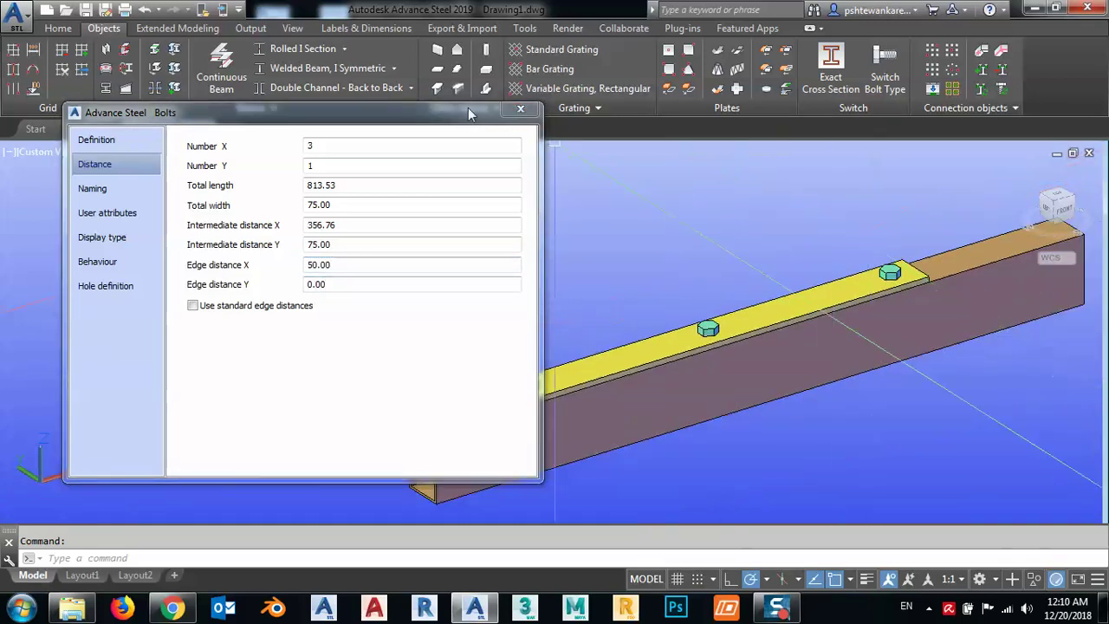
click(520, 110)
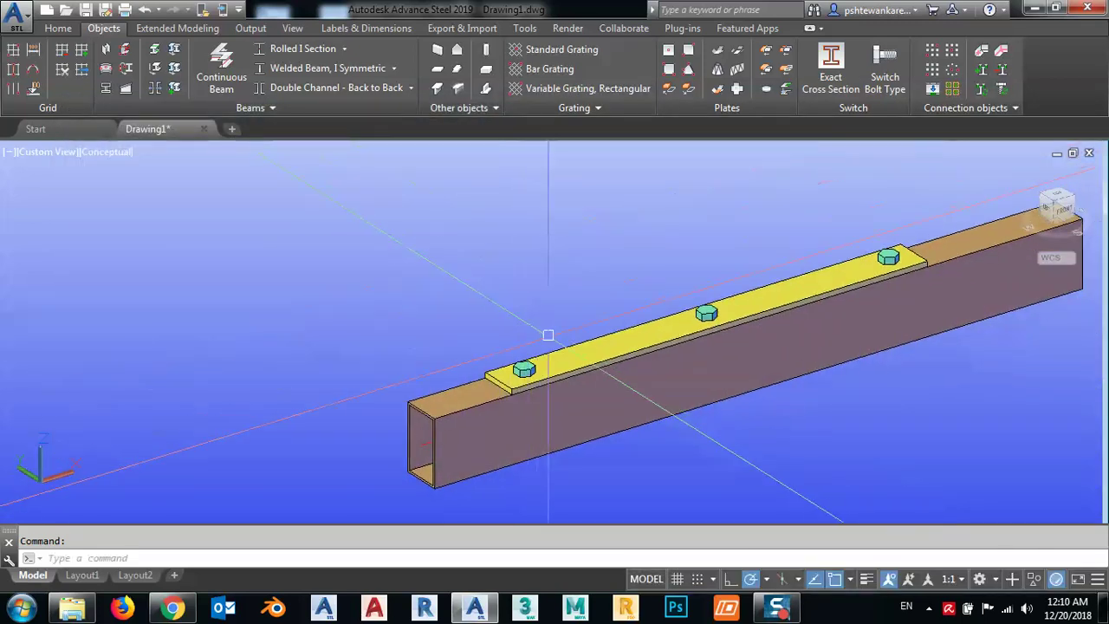
- Examine the bolted plate from the side and the open end to see how the bolts pass through the hollow section
scroll(565, 348, down, 5)
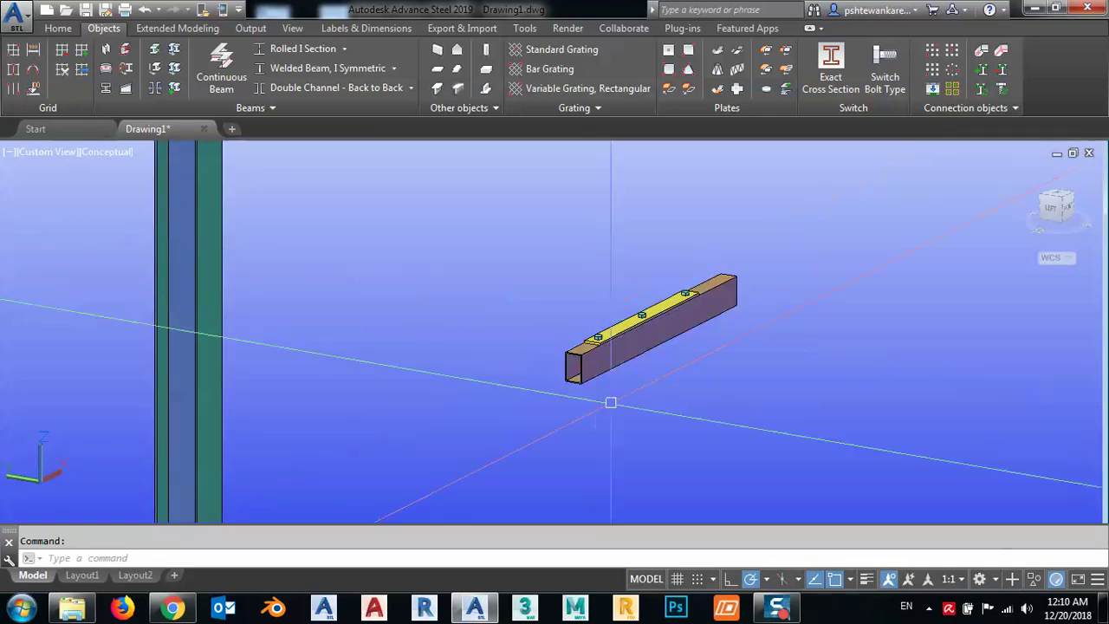
shift+middle_drag(641, 416, 571, 363)
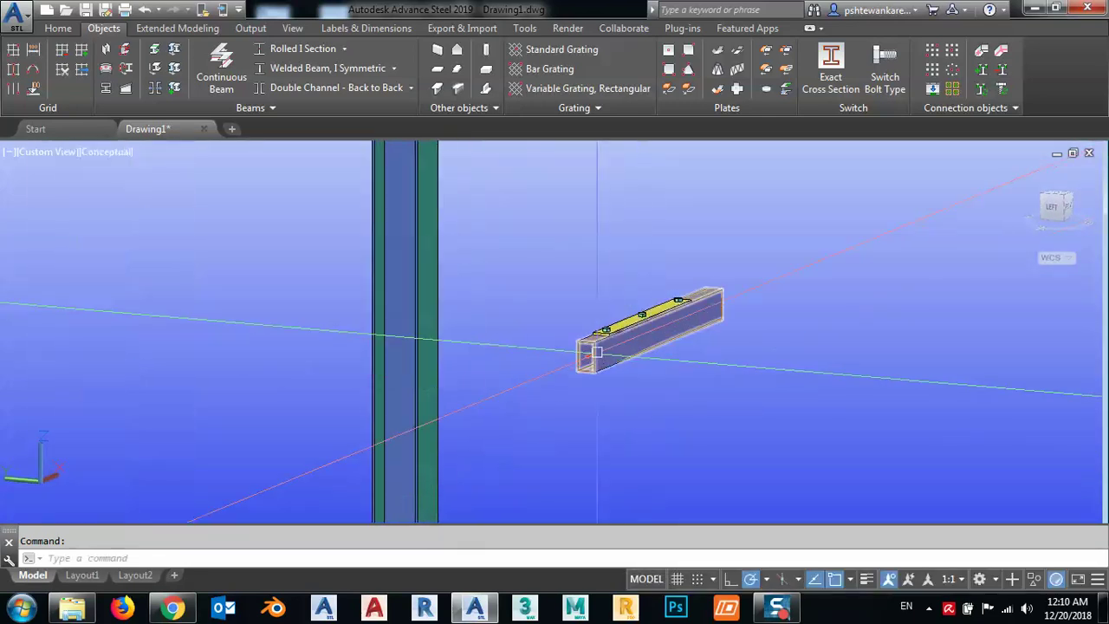
scroll(542, 367, up, 6)
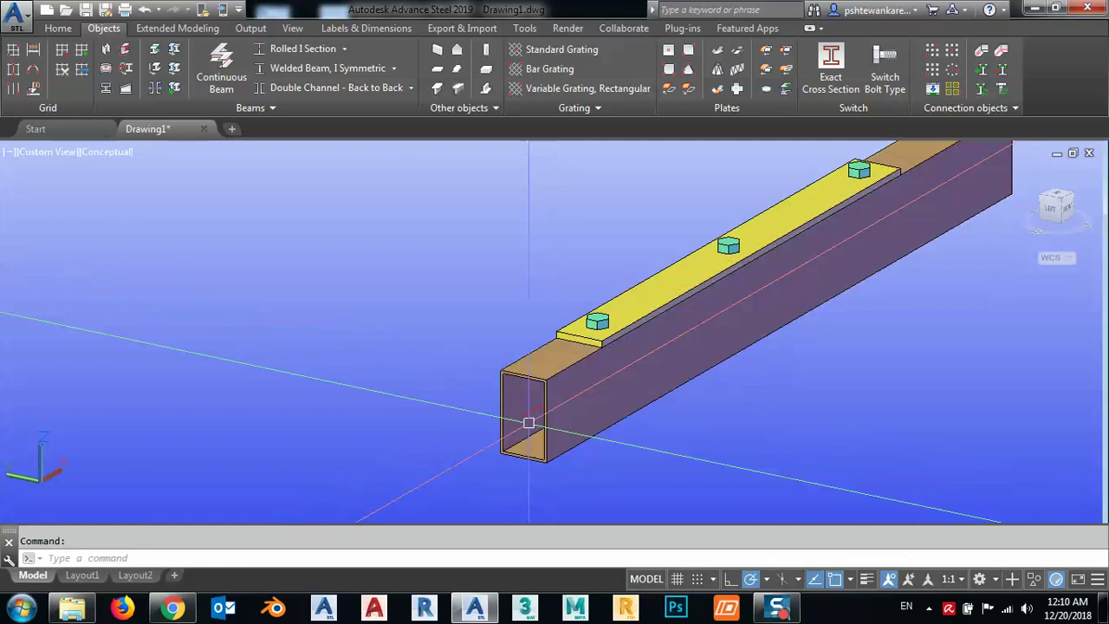
scroll(563, 399, down, 5)
shift+middle_drag(596, 410, 659, 416)
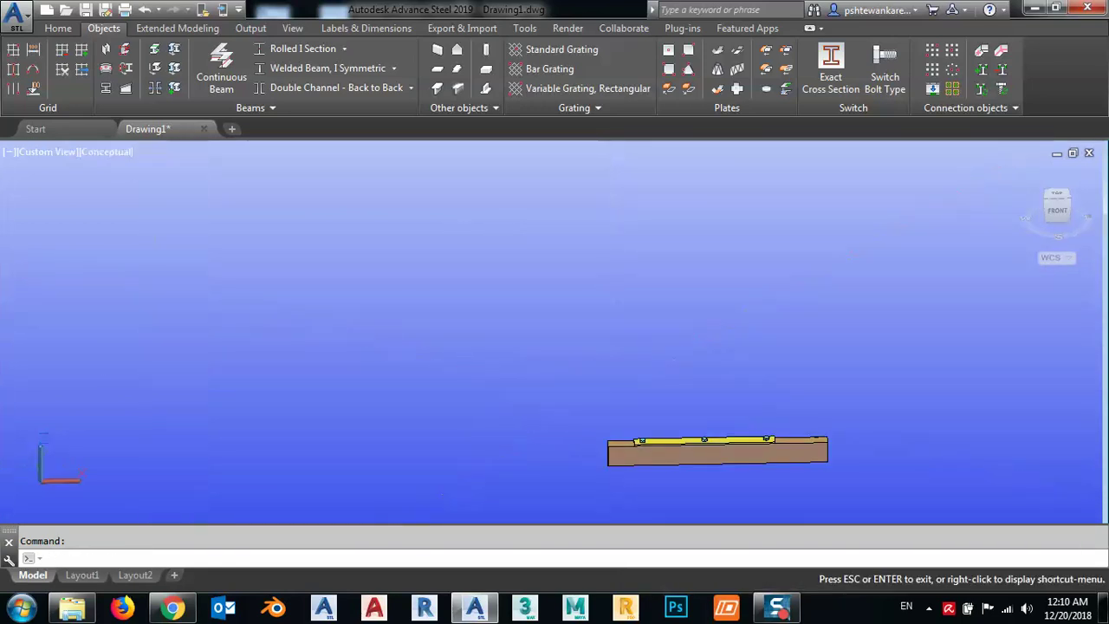
shift+middle_drag(745, 385, 667, 381)
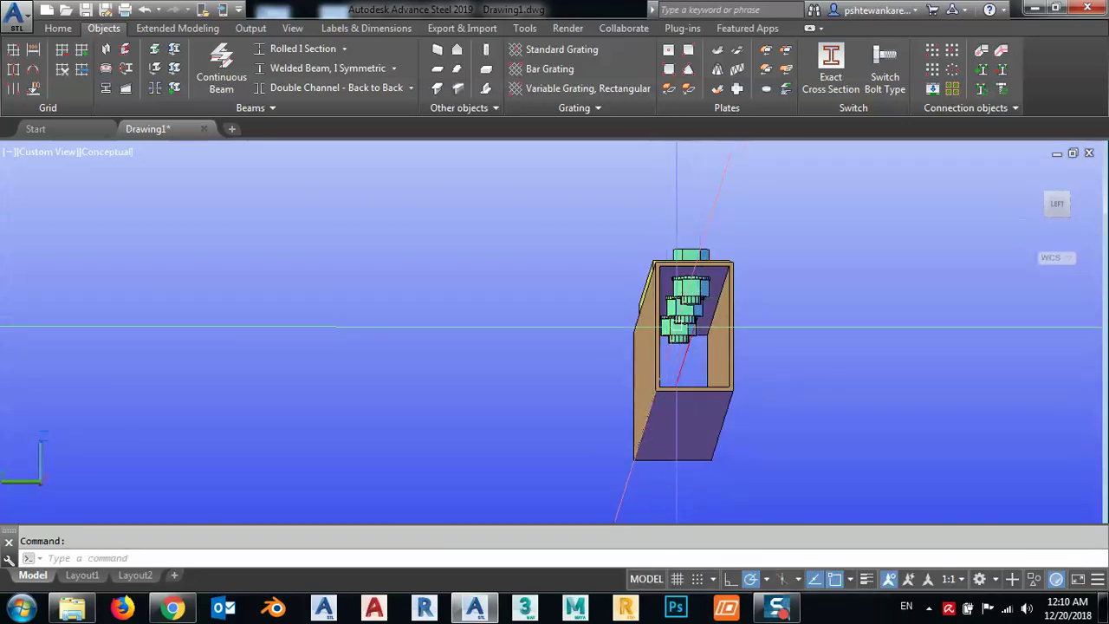
shift+middle_drag(688, 312, 645, 337)
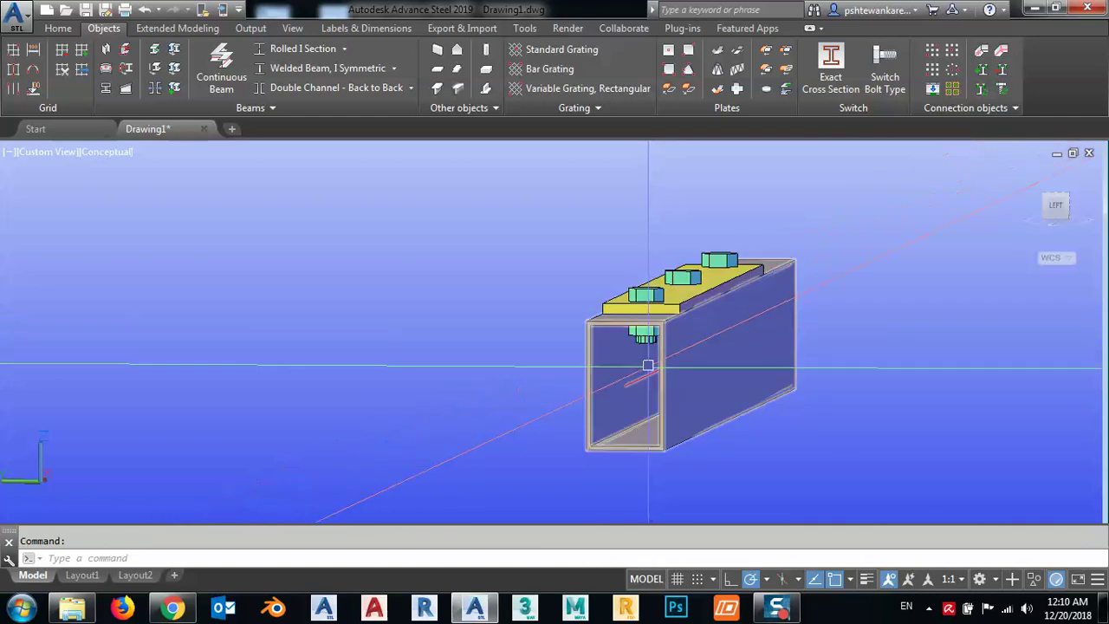
shift+middle_drag(641, 445, 683, 459)
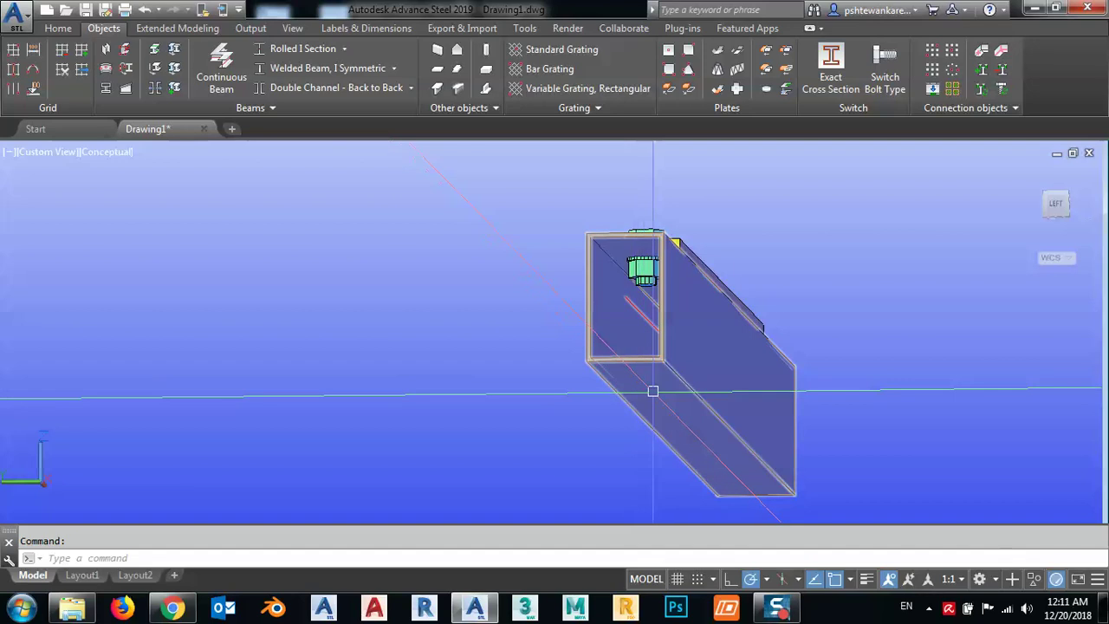
mouse_move(685, 384)
shift+middle_down()
mouse_move(685, 416)
mouse_move(676, 384)
shift+middle_up()
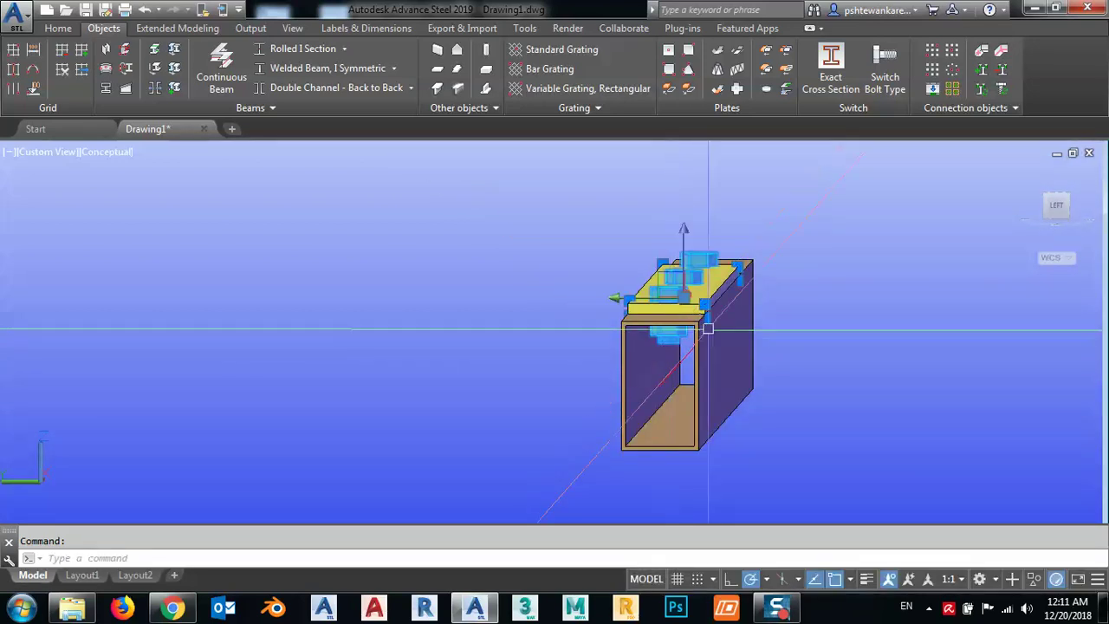
- Try to redefine the bolt group's reference area using the bottom of the hollow section
click(932, 89)
click(681, 449)
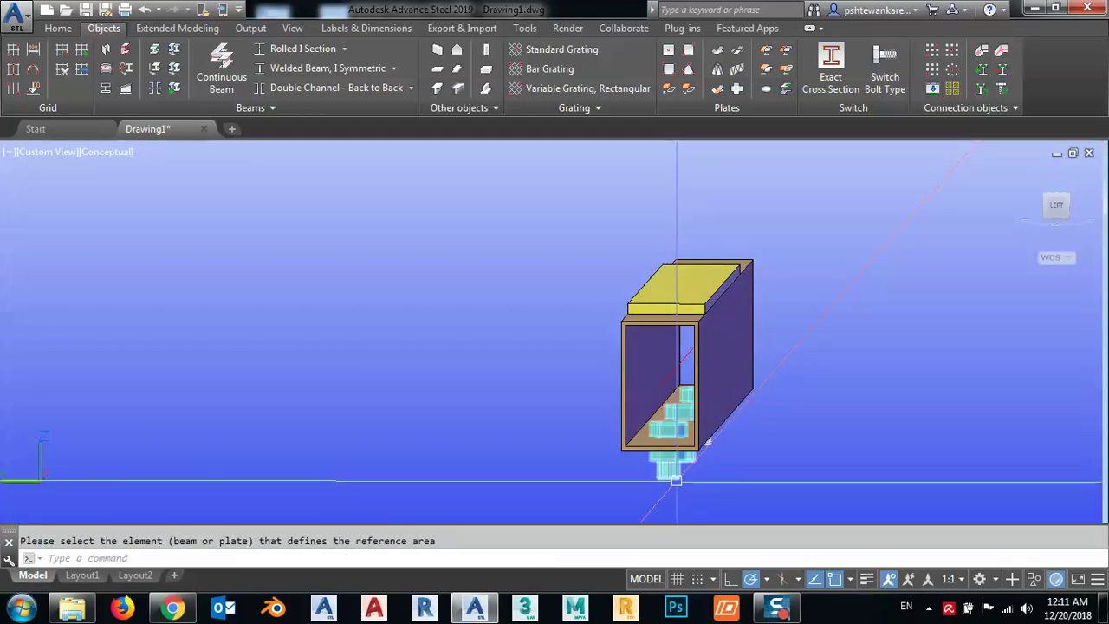
click(671, 433)
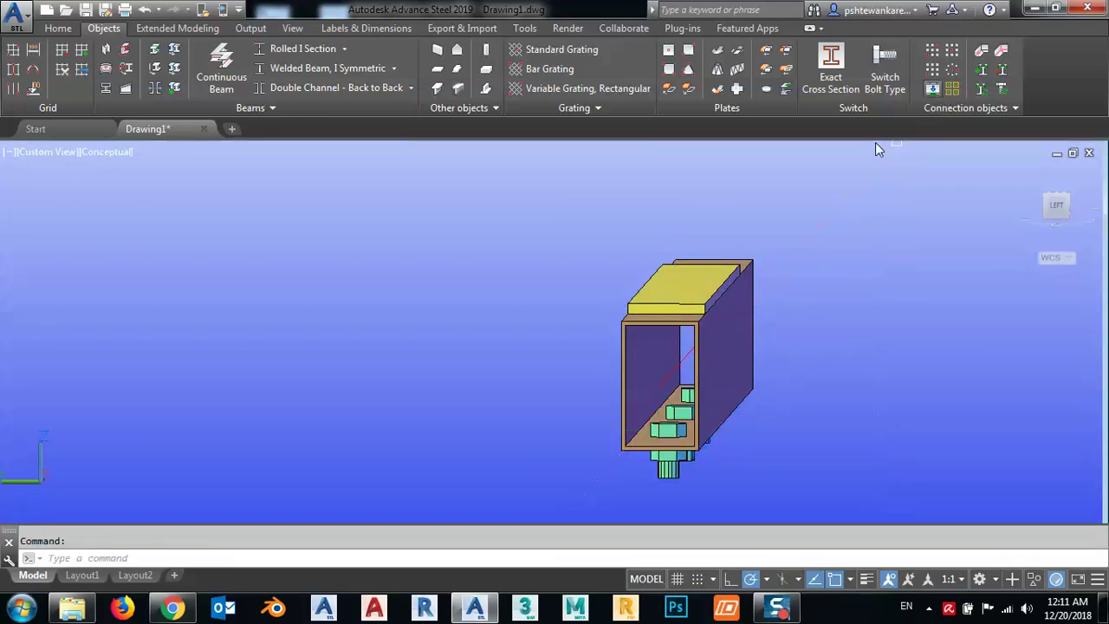
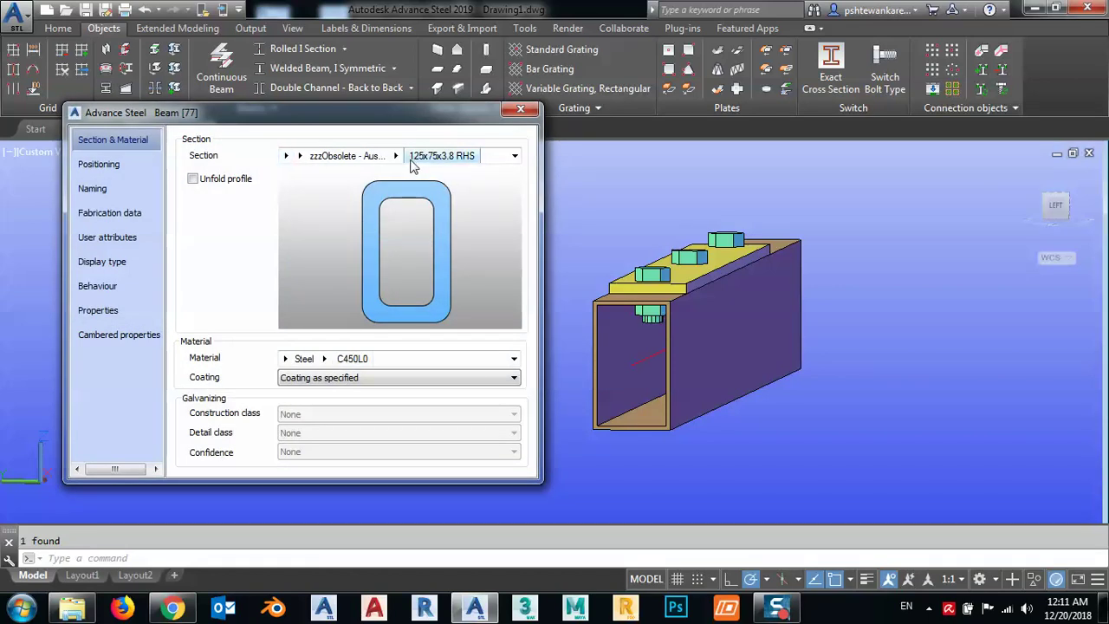
- Set the bolt group's grip length increase to 125 so the bolts run through the full depth of the hollow section
click(519, 111)
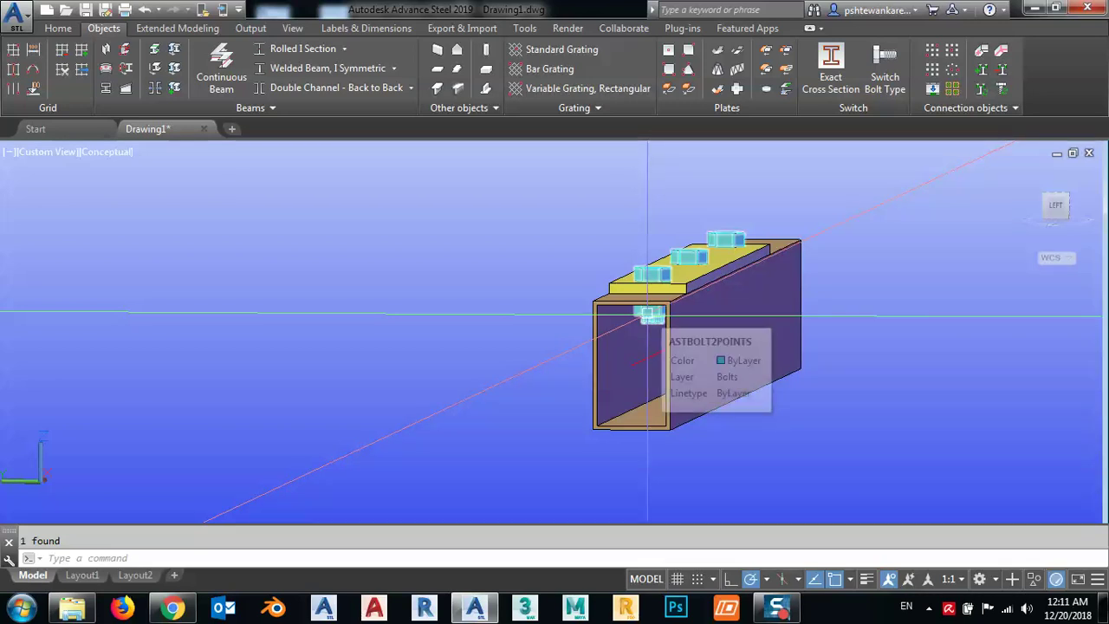
right_click(502, 313)
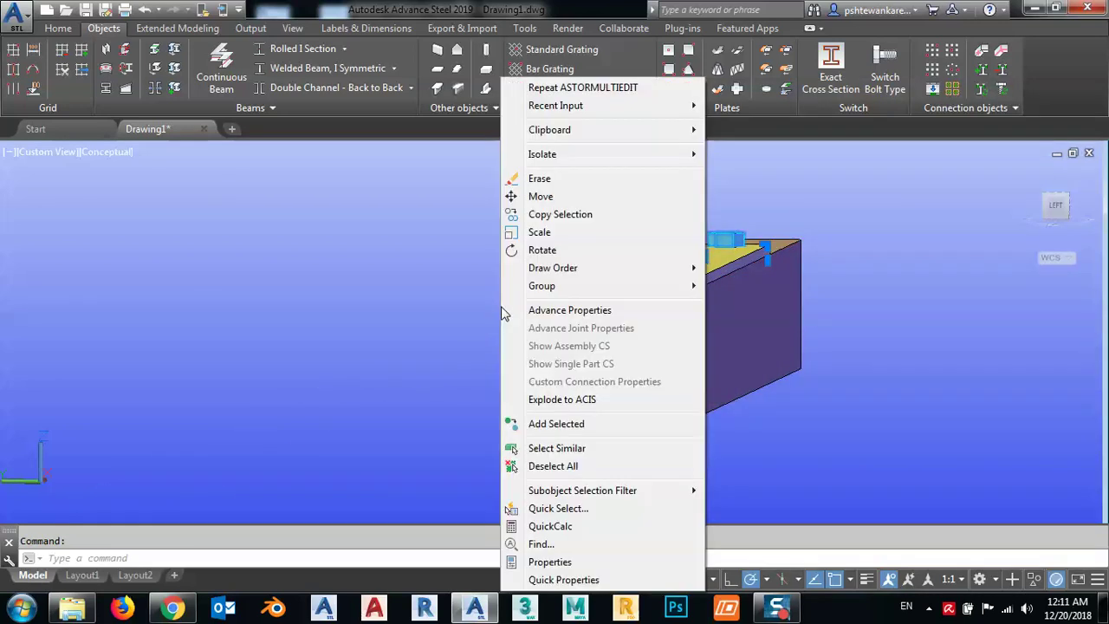
click(565, 312)
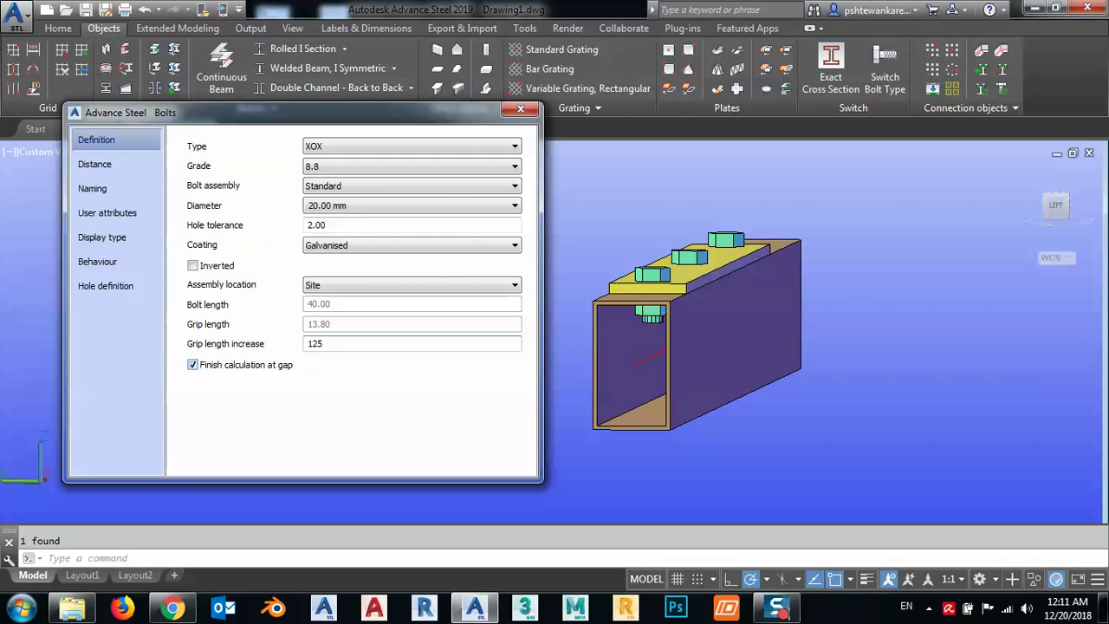
text(125)
key(Return)
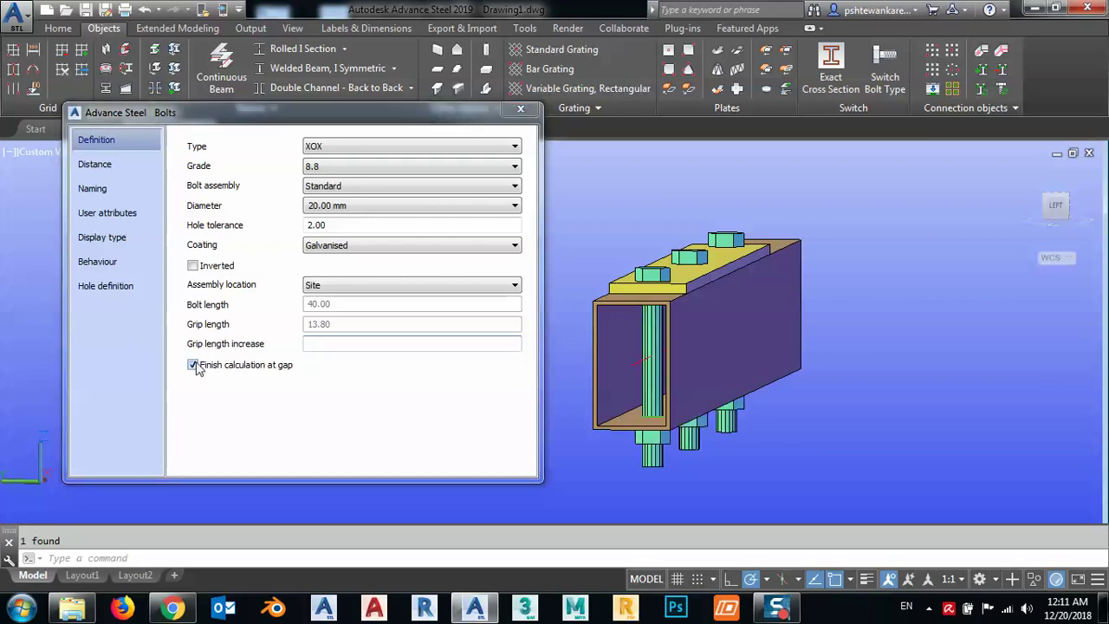
click(522, 110)
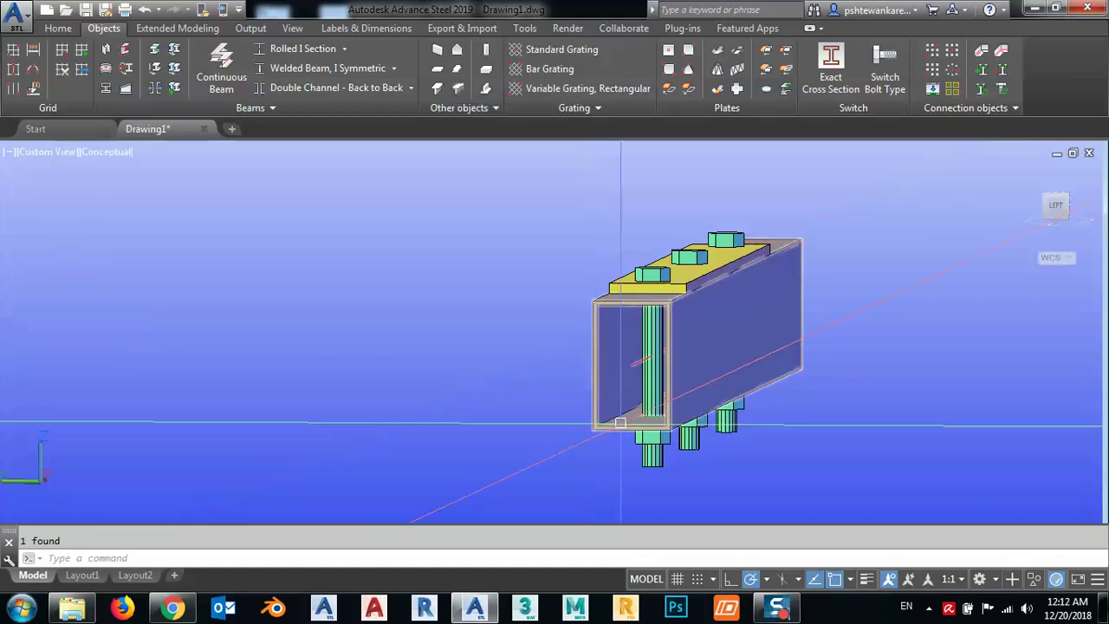
- Examine the gap between the nuts and the underside of the hollow section
shift+middle_drag(684, 381, 713, 453)
scroll(555, 342, up, 5)
shift+middle_drag(570, 318, 635, 324)
scroll(614, 286, down, 3)
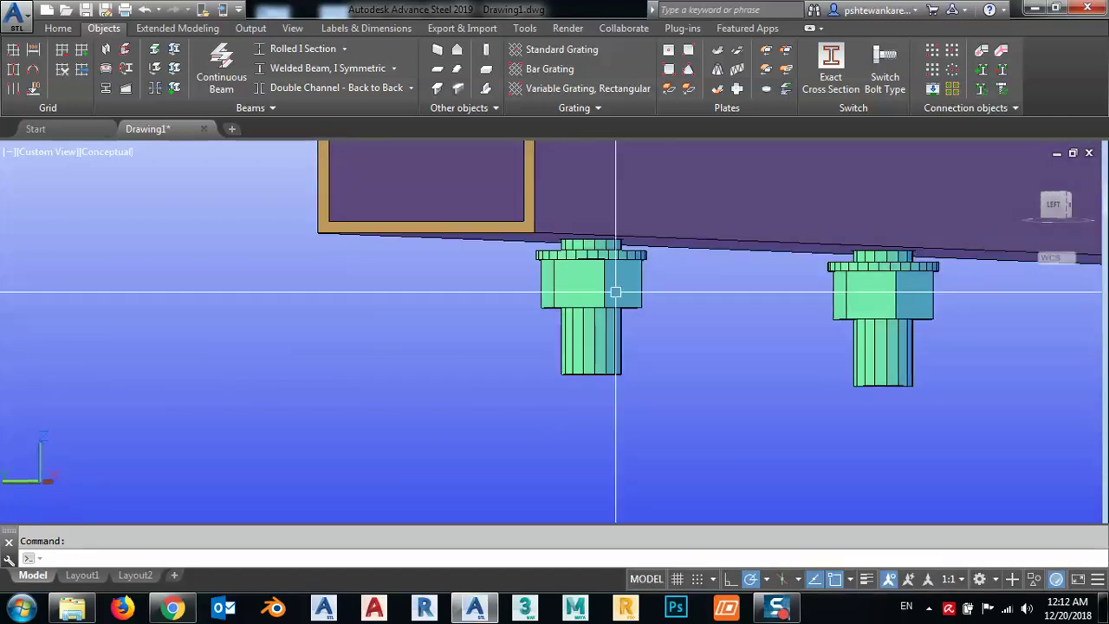
click(609, 277)
scroll(604, 293, down, 2)
shift+middle_drag(604, 293, 564, 337)
scroll(543, 362, up, 5)
- Adjust the bolt group's grip length increase through 120 and 121 to 122 so the nuts seat against the hollow section's underside
click(542, 363)
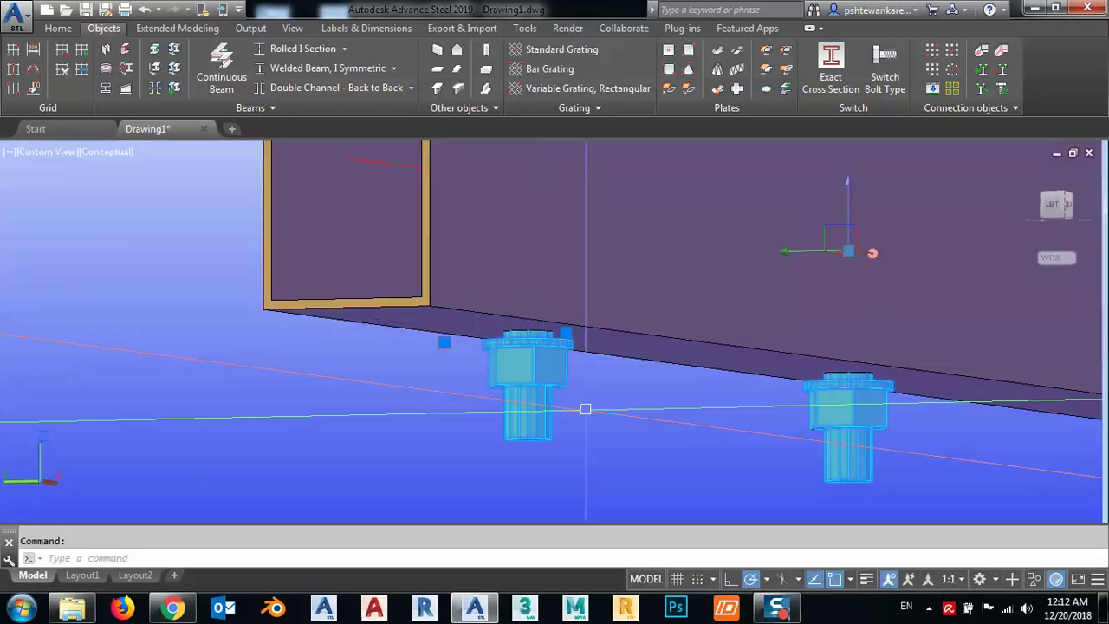
right_click(587, 408)
click(668, 310)
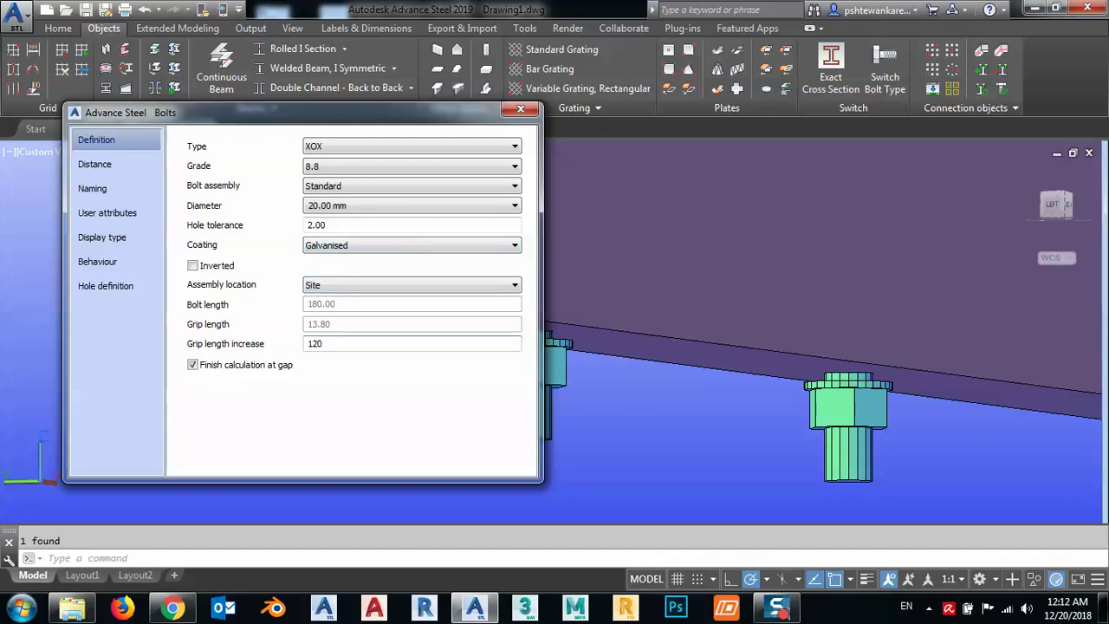
key(Return)
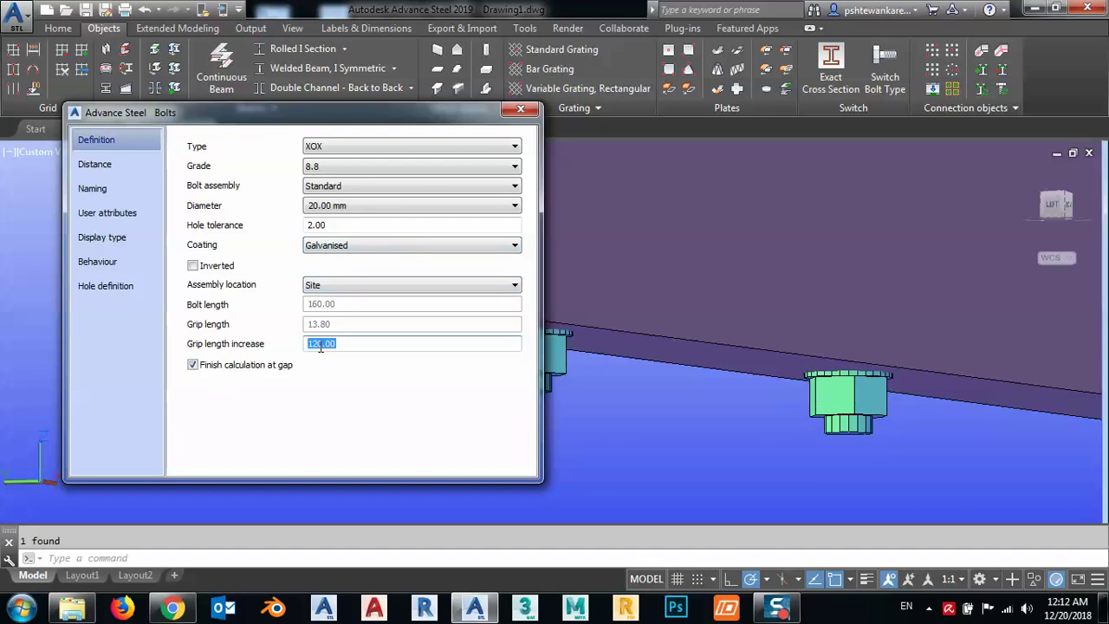
text(121)
key(Return)
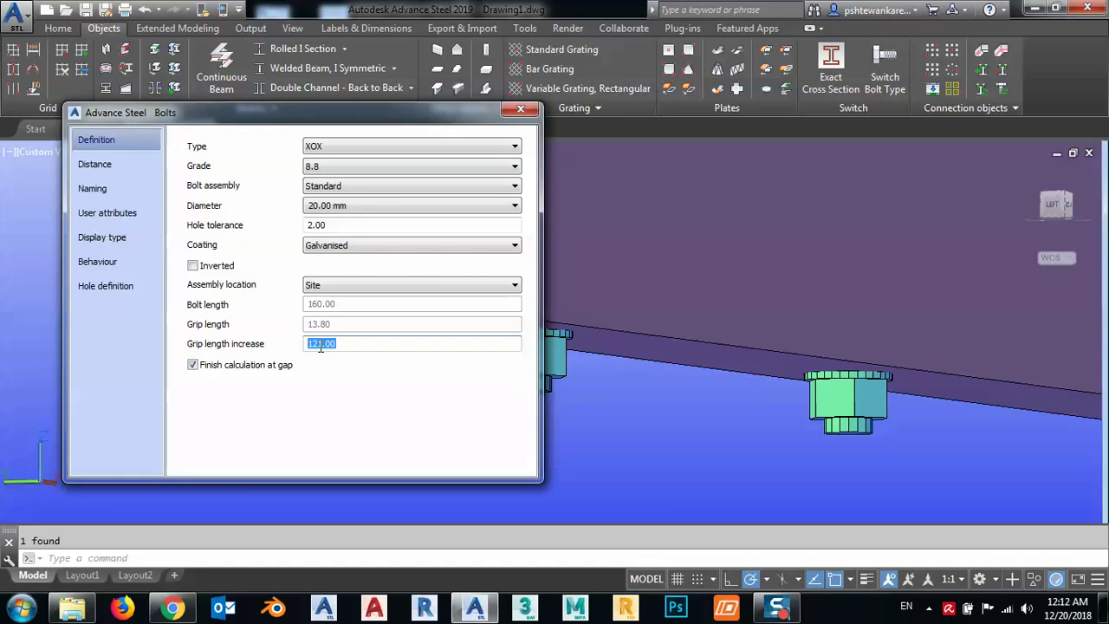
key(Return)
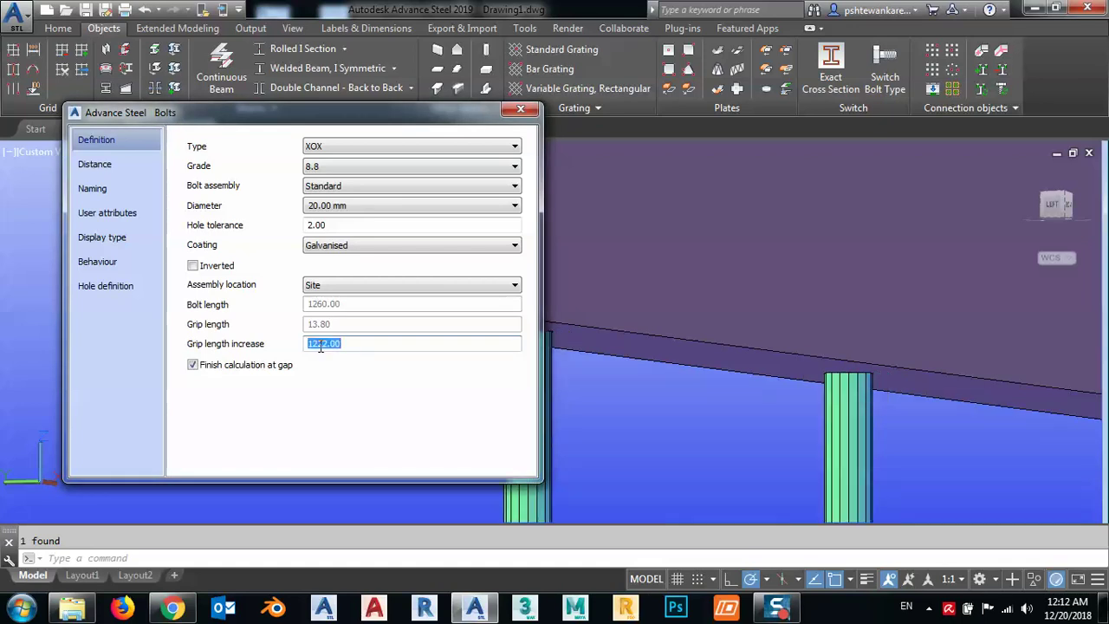
text(120)
key(Return)
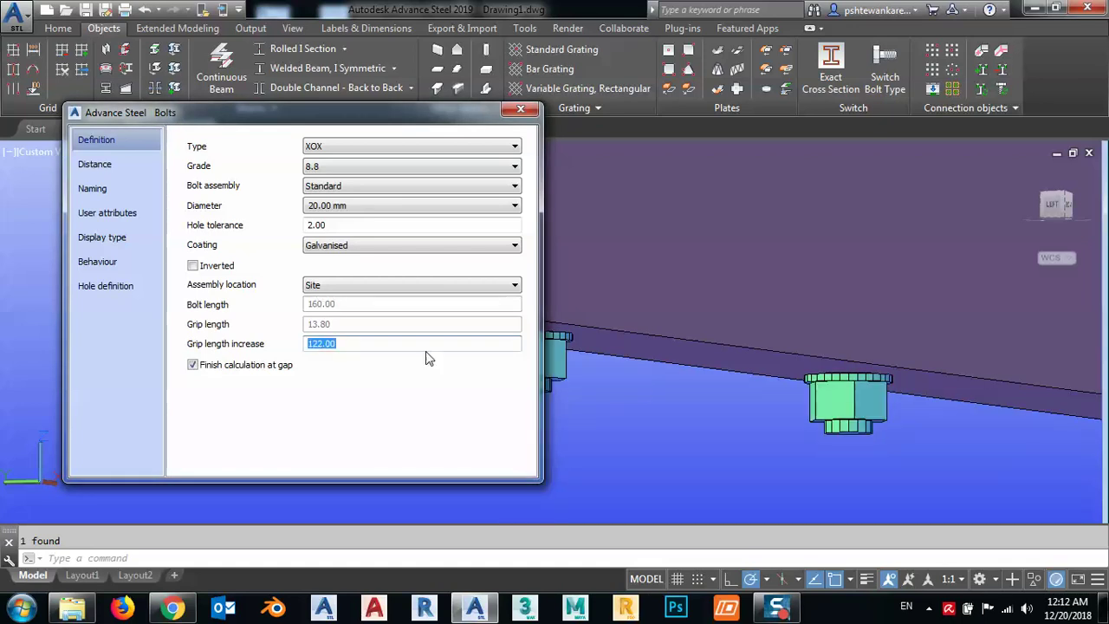
click(520, 110)
- Review the through-bolted hollow section and the complete frame model
shift+middle_drag(641, 384, 658, 459)
click(648, 416)
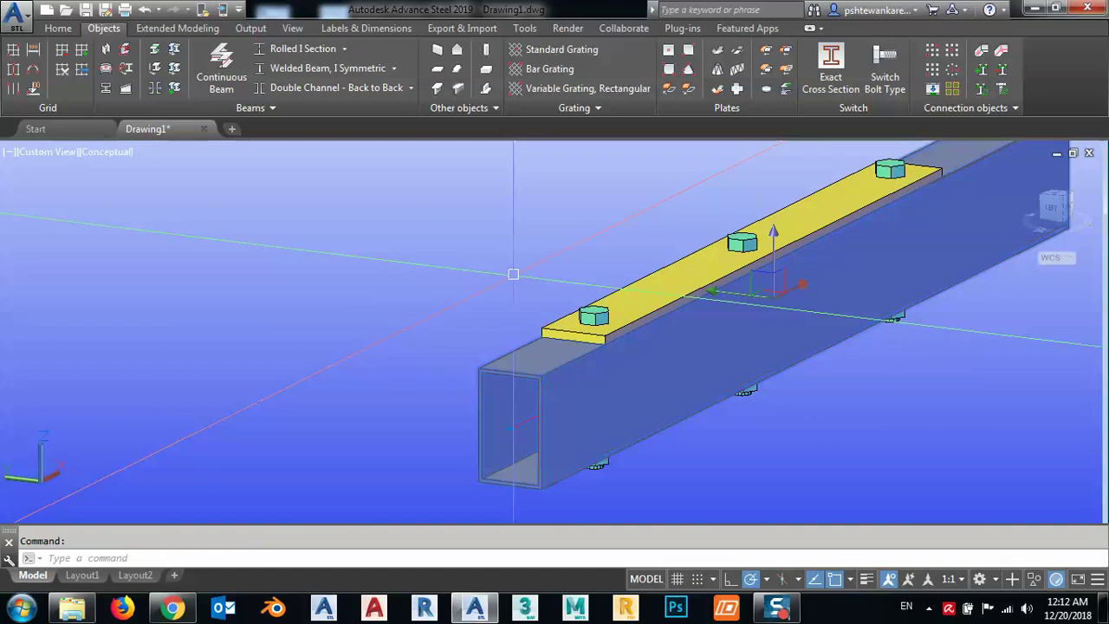
key(Escape)
scroll(513, 273, down, 5)
shift+middle_drag(508, 274, 671, 359)
scroll(639, 329, down, 3)
scroll(671, 359, up, 4)
scroll(720, 329, down, 5)
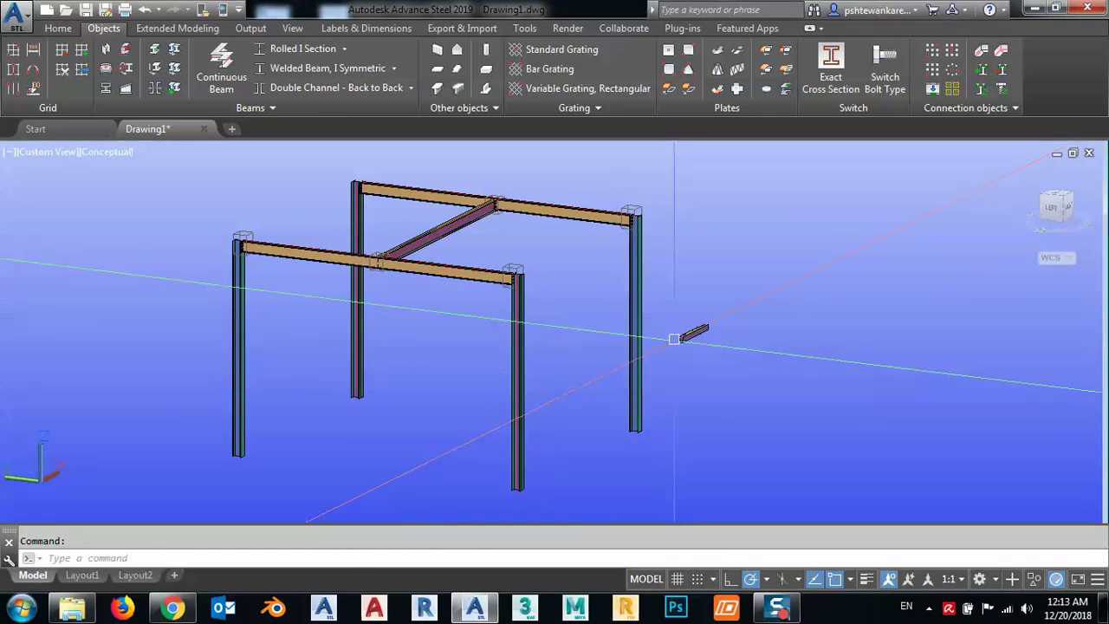
middle_drag(676, 339, 735, 330)
scroll(734, 330, down, 5)
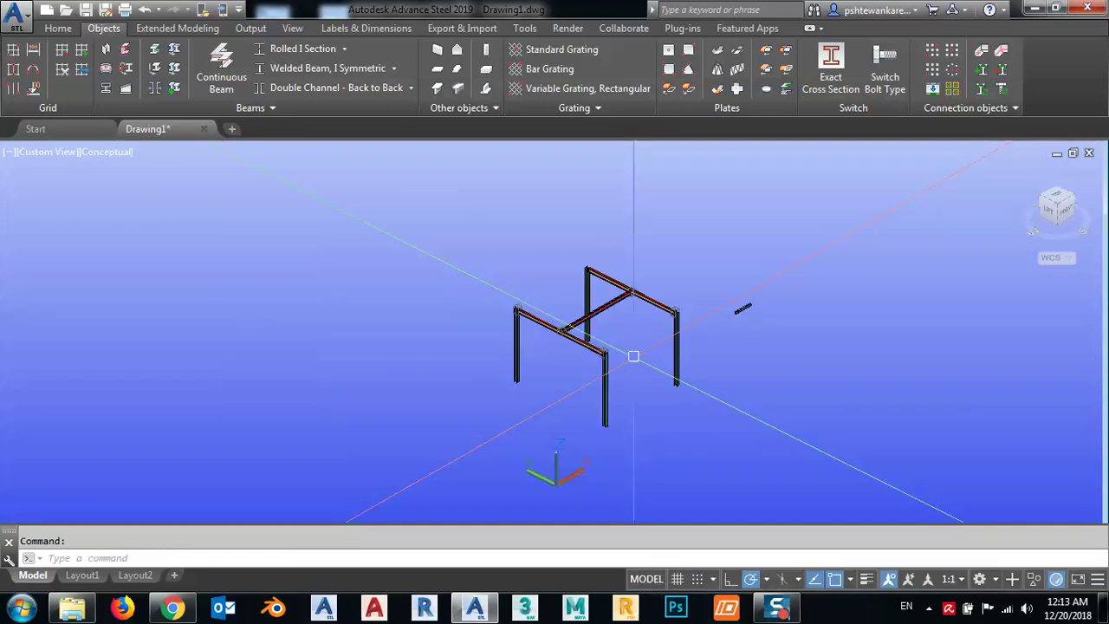
- Select the entire model and run Numbering with the post number method "SP No (for main part) = Assembly No", starting single parts at 1000
click(173, 27)
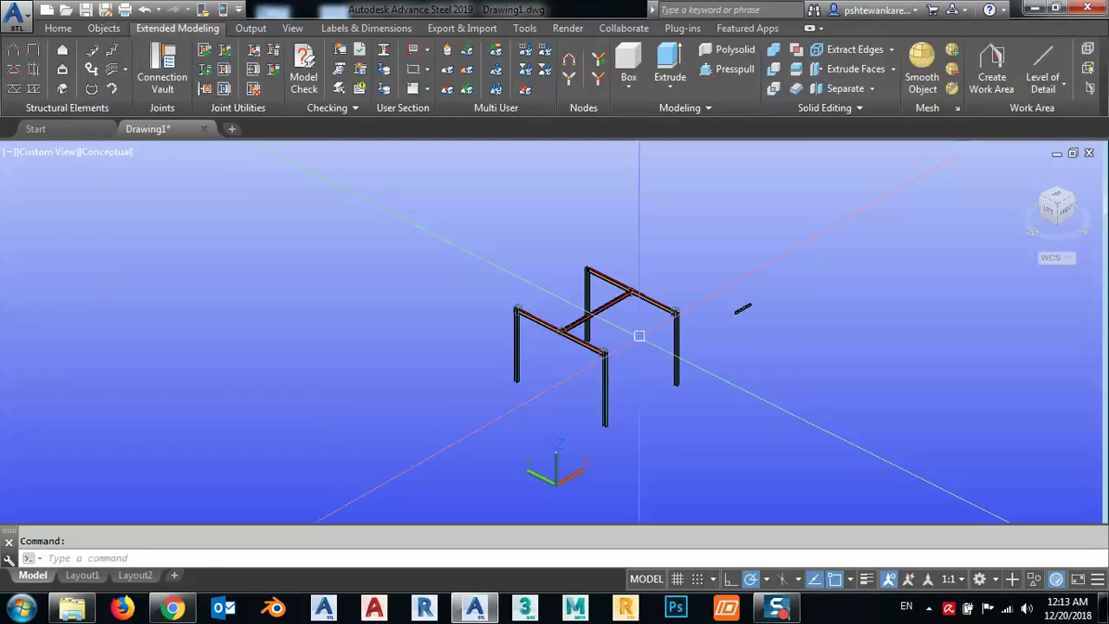
click(864, 193)
click(456, 461)
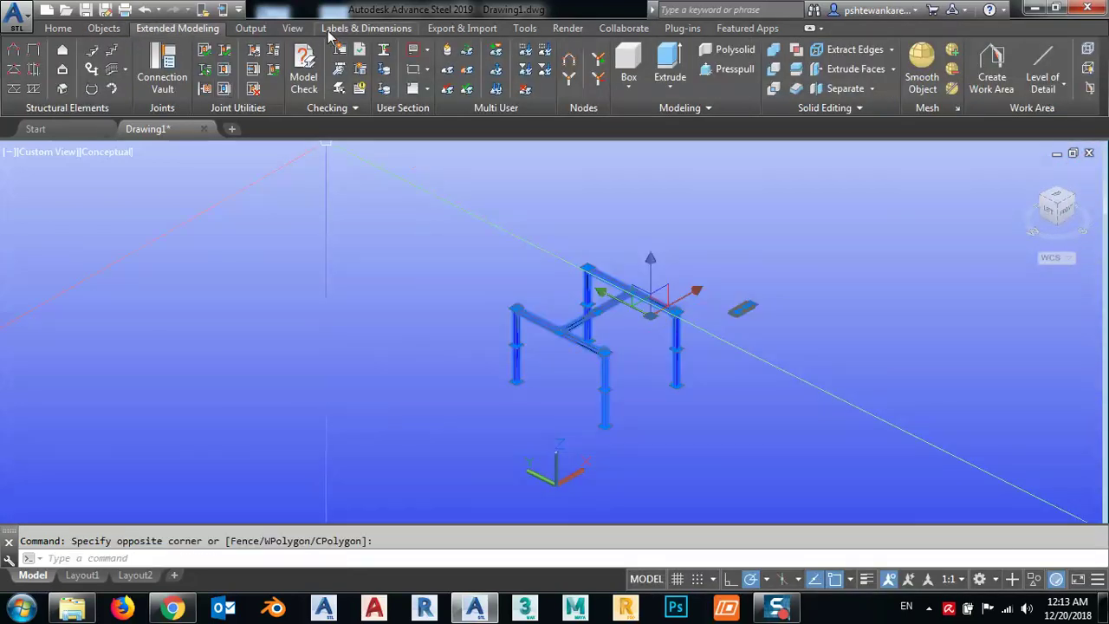
click(340, 29)
click(250, 27)
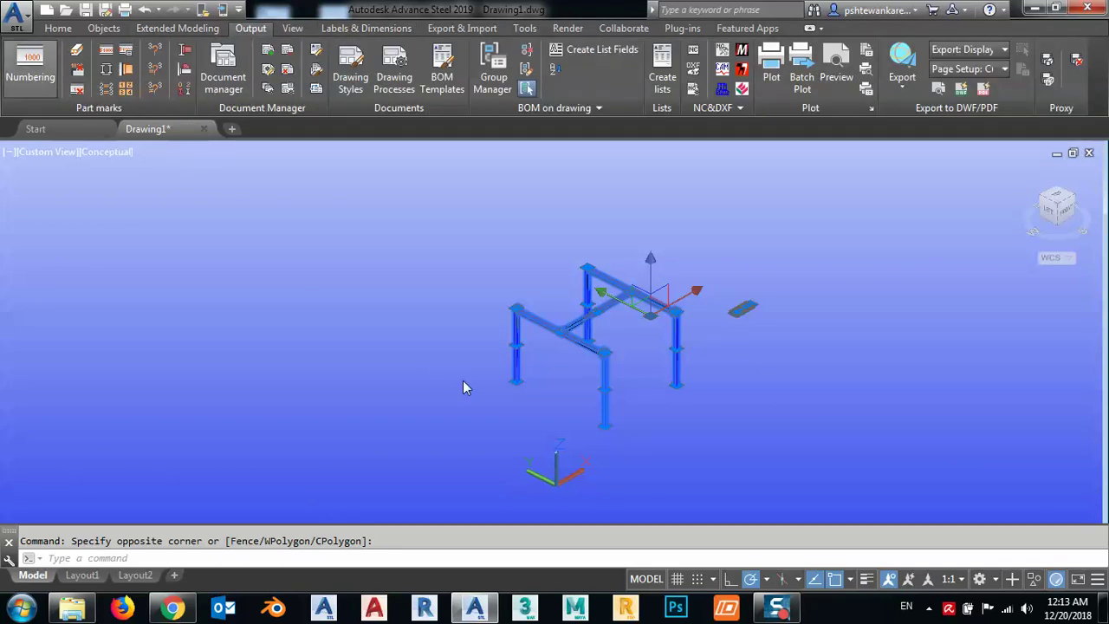
click(556, 111)
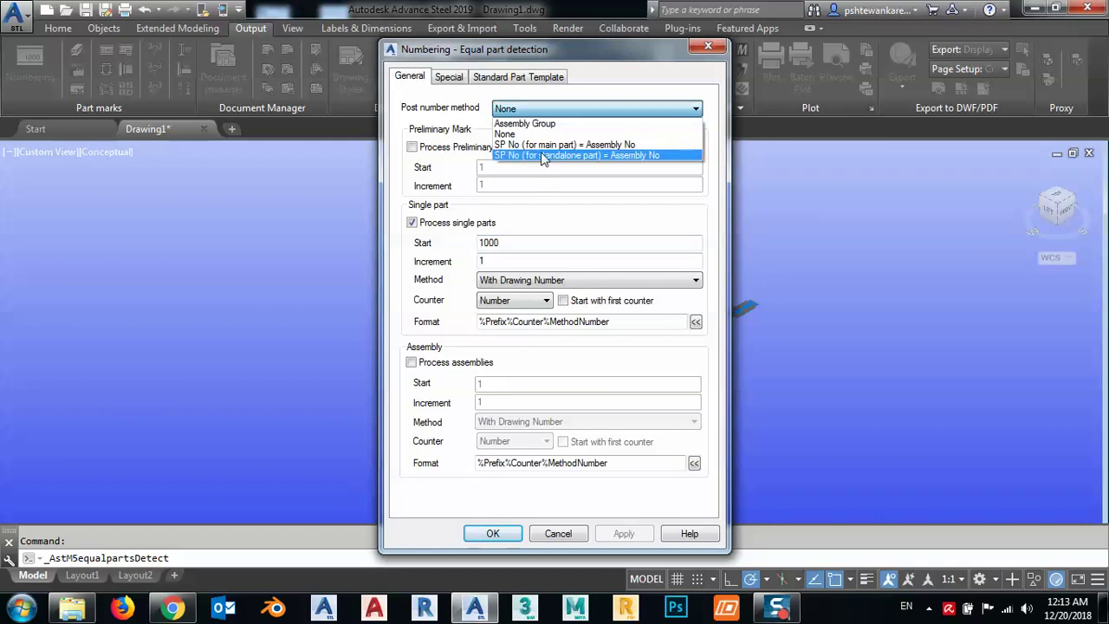
click(543, 145)
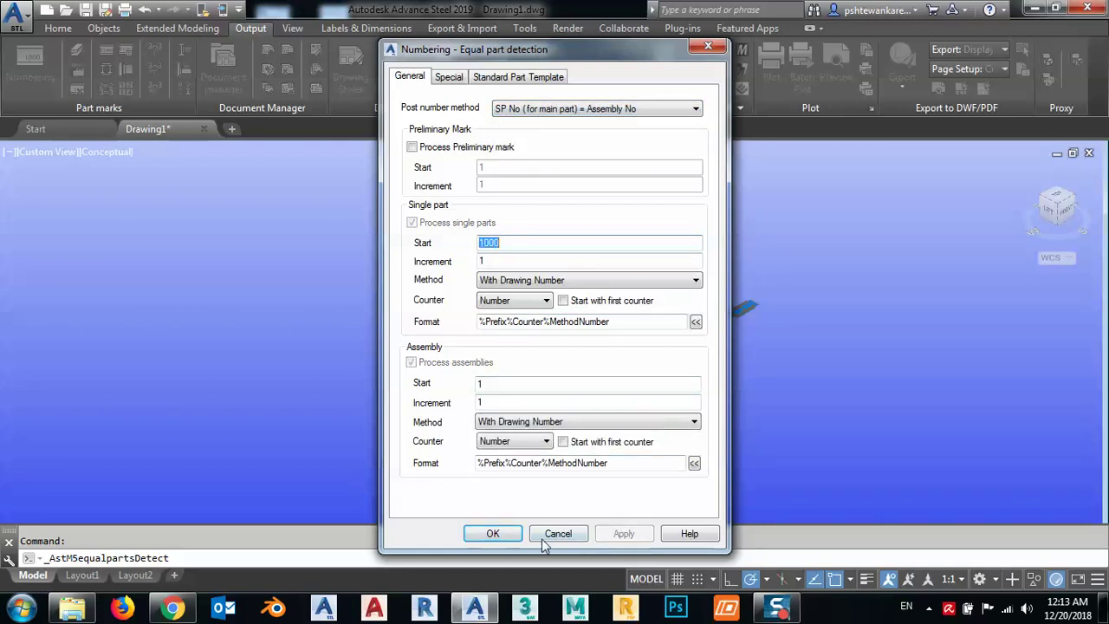
click(495, 532)
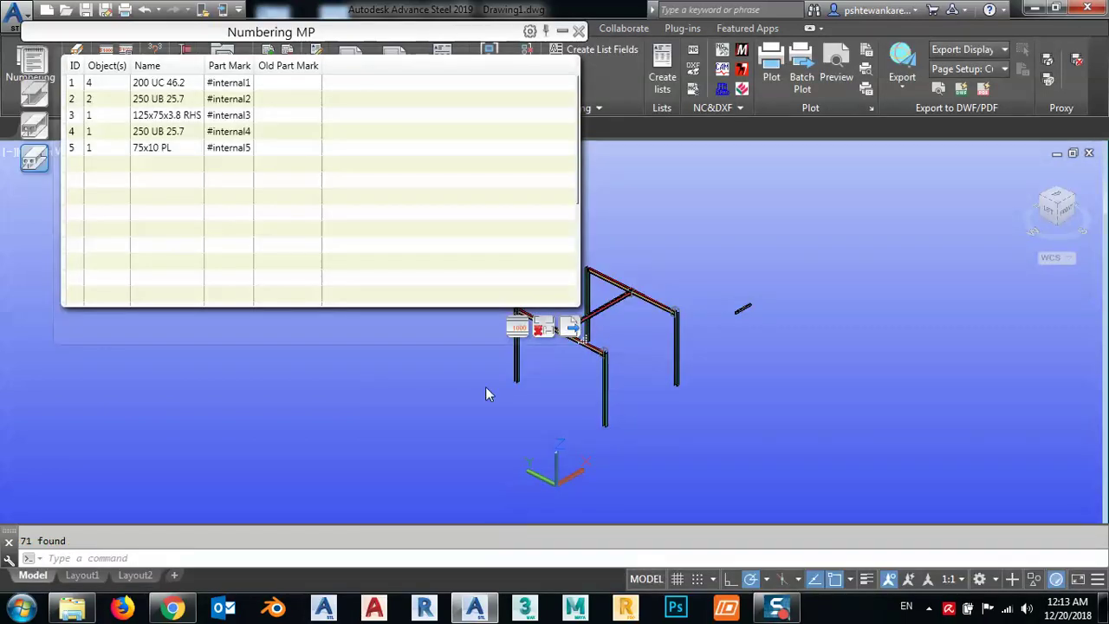
- Close the numbering results and create a general arrangement drawing with the "1 - 3D View – Model – Labels" style and default settings
click(577, 31)
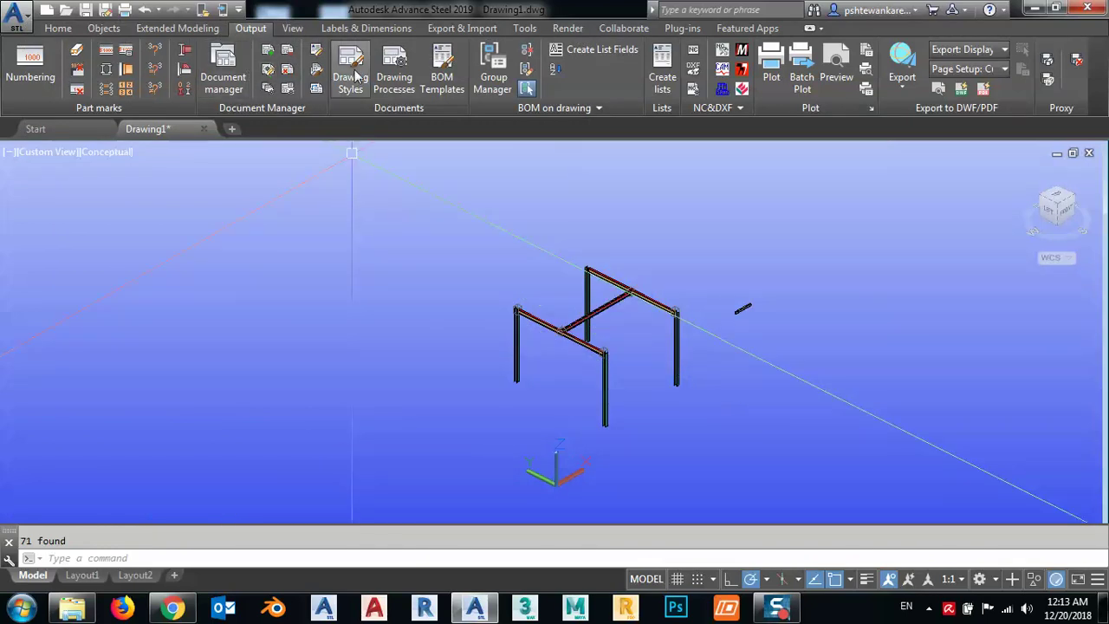
click(350, 71)
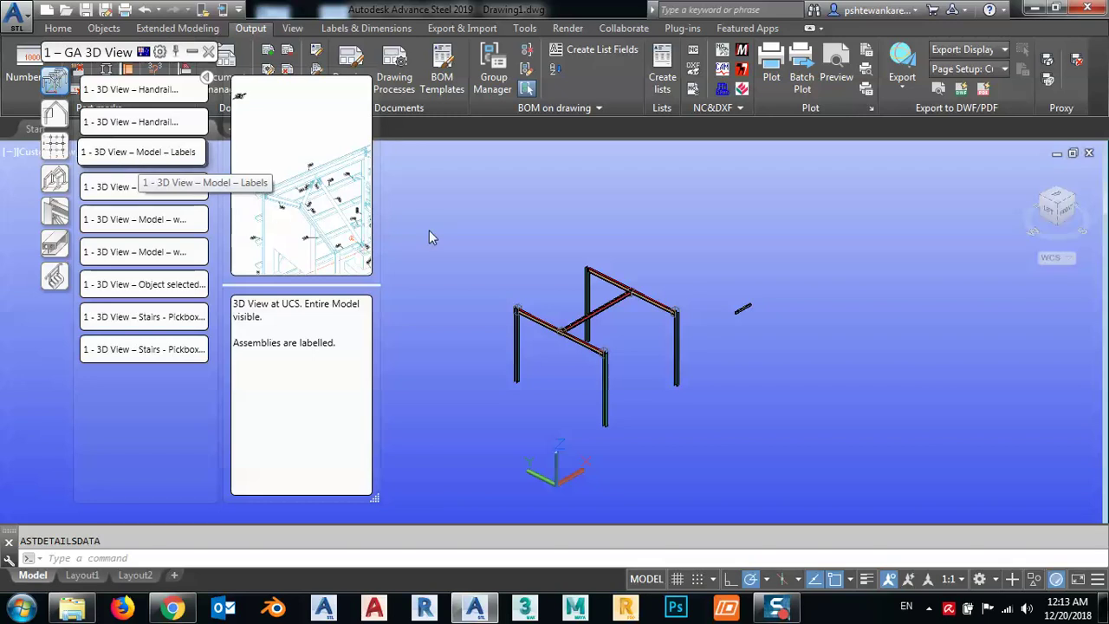
drag(138, 152, 428, 229)
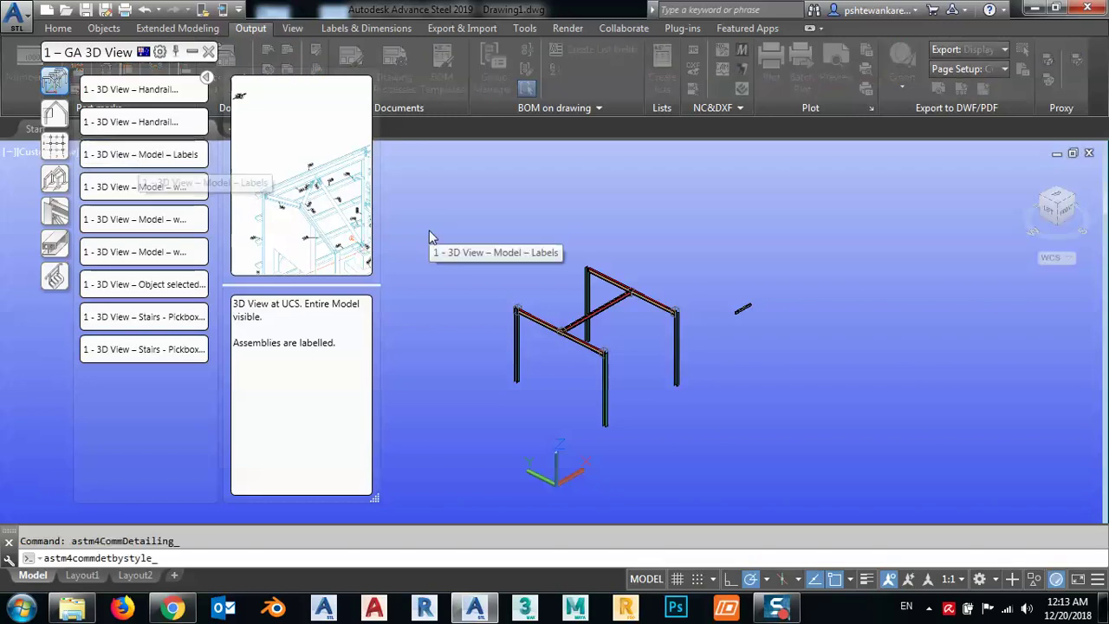
click(465, 284)
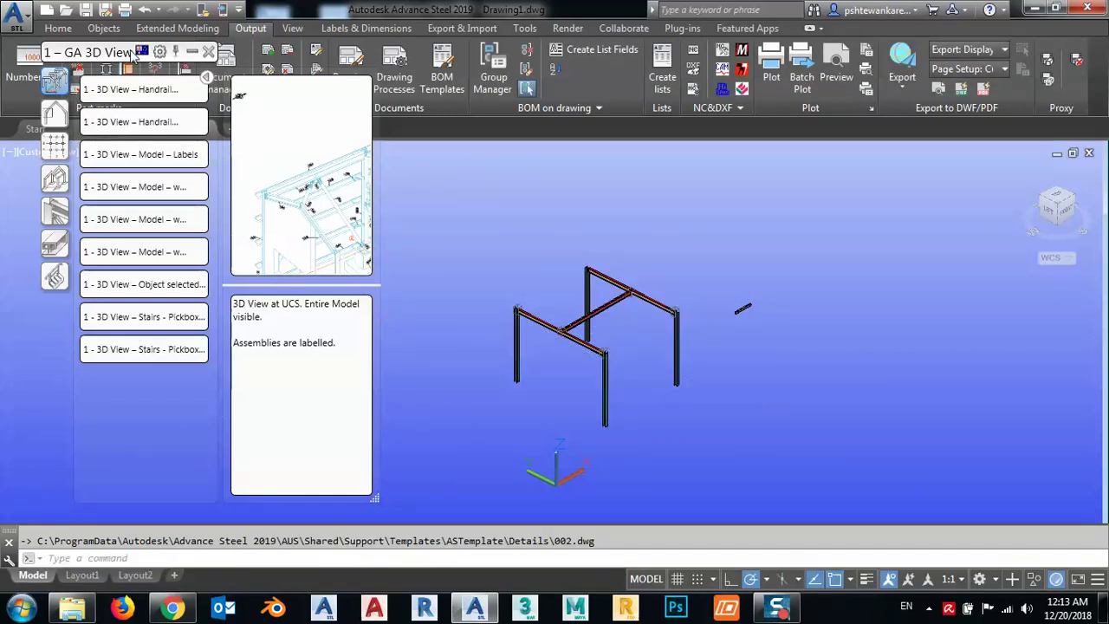
- Open the detail drawing 002.dwg from the up-to-date details in the Document Manager
drag(134, 53, 112, 114)
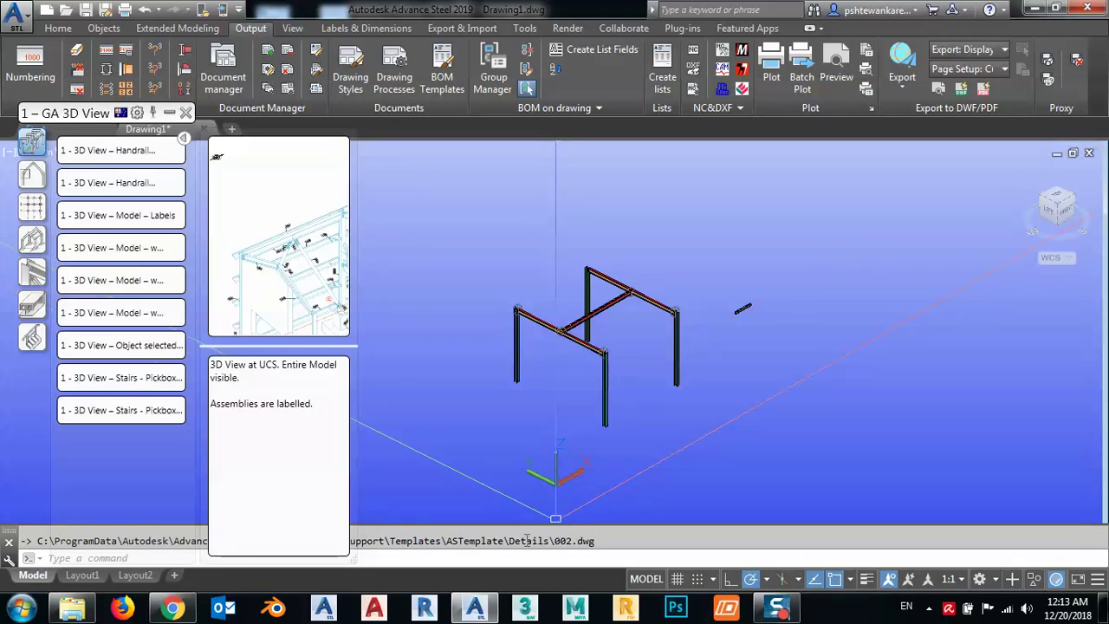
click(226, 54)
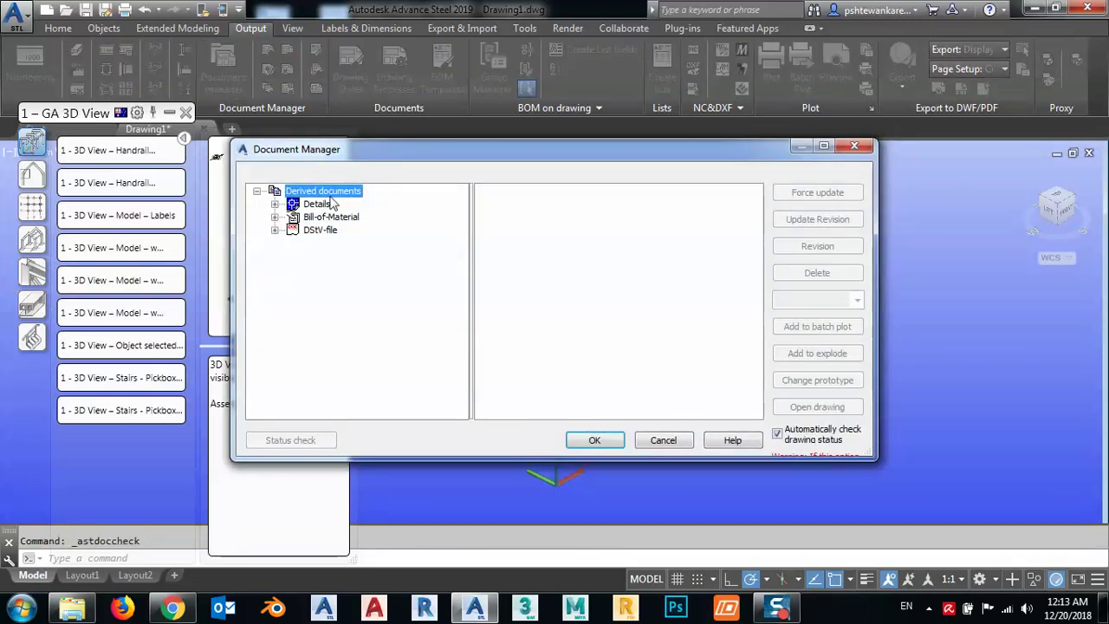
click(274, 203)
click(342, 217)
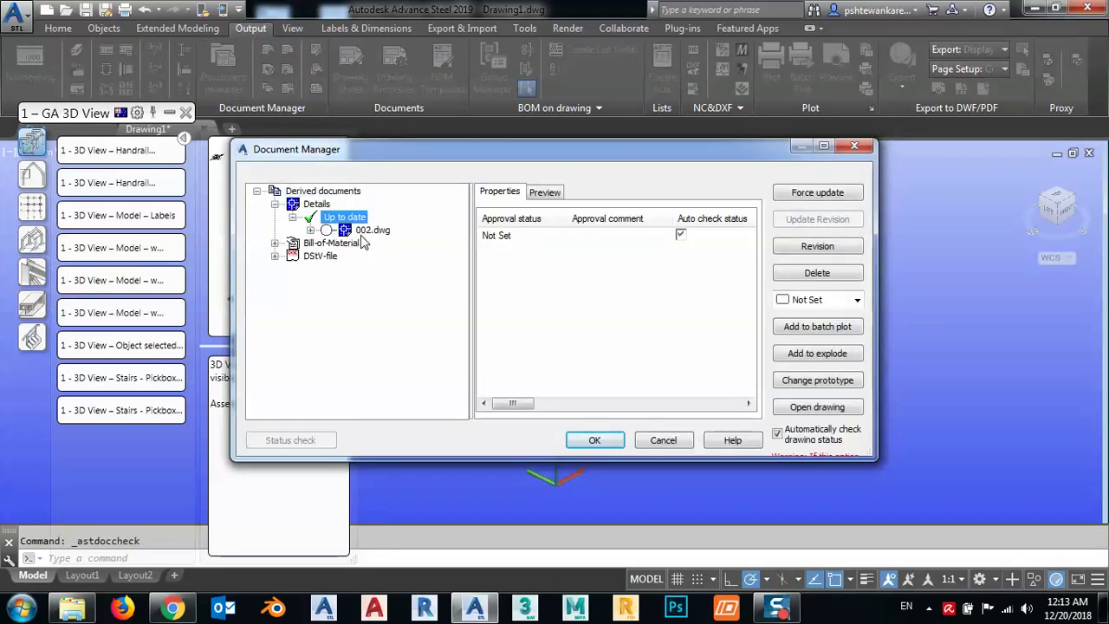
double_click(363, 232)
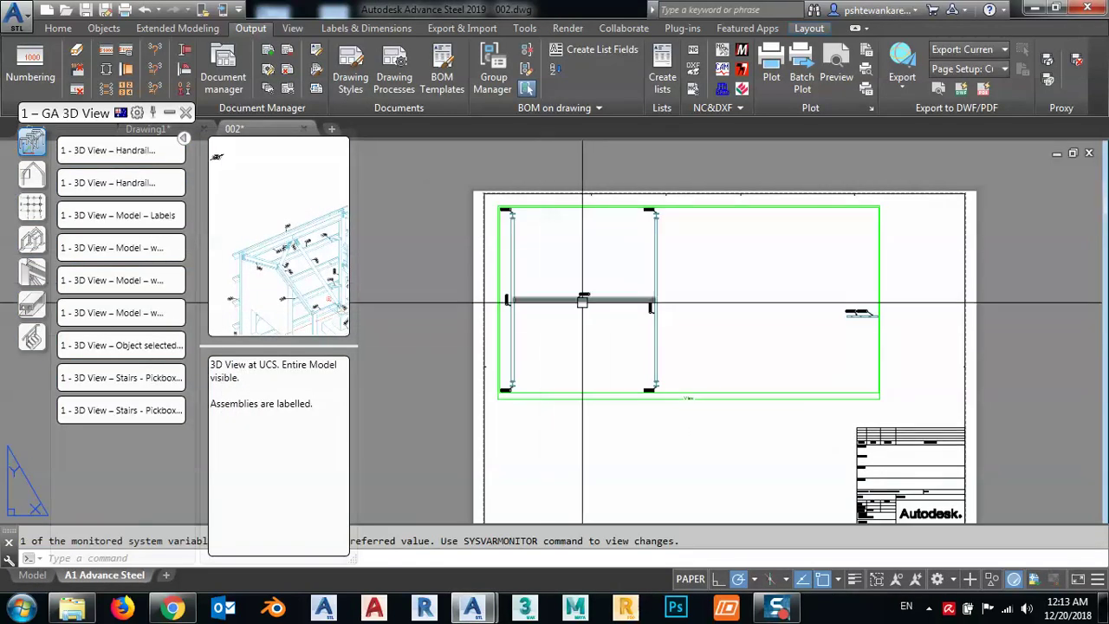
- Inspect the assembly labels on the plan view in 002.dwg, and close the drawing without saving changes
scroll(582, 300, up, 6)
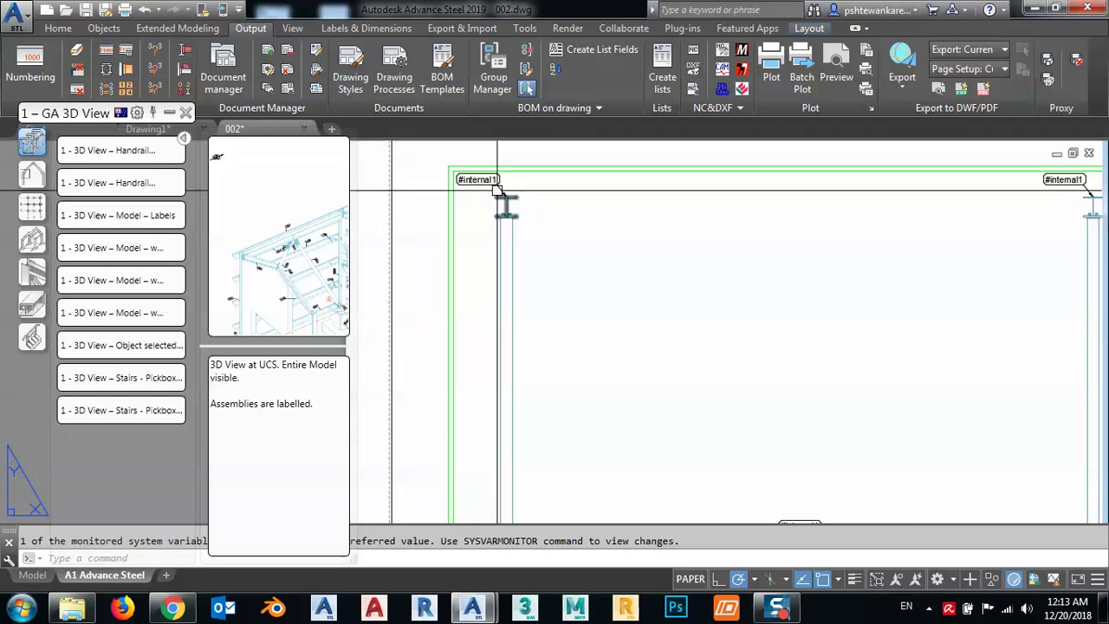
scroll(497, 189, up, 2)
scroll(496, 189, down, 10)
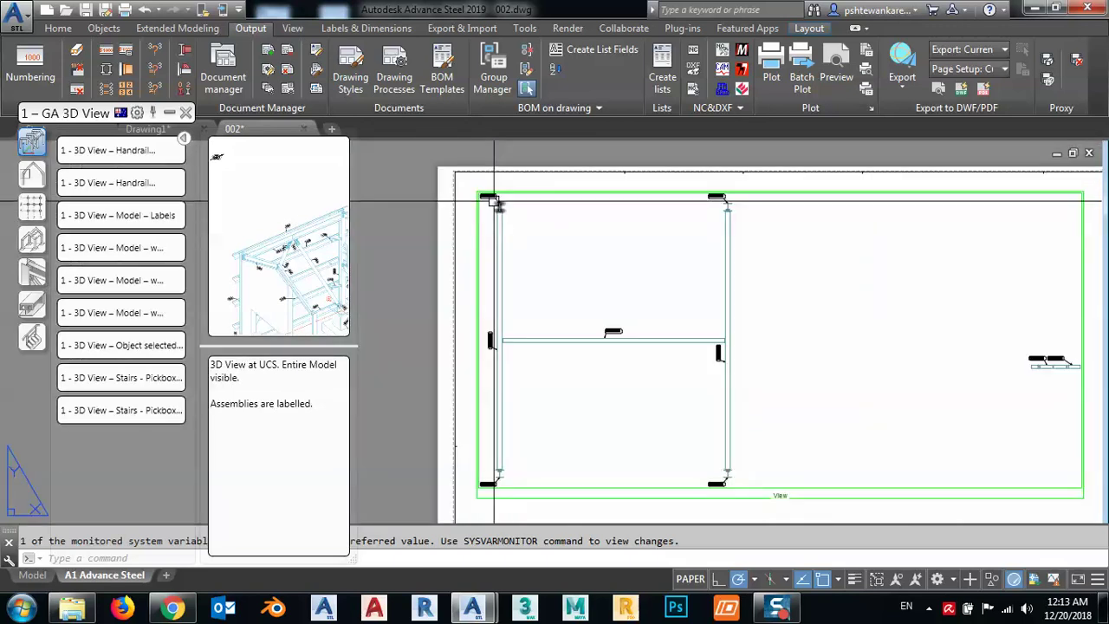
click(303, 128)
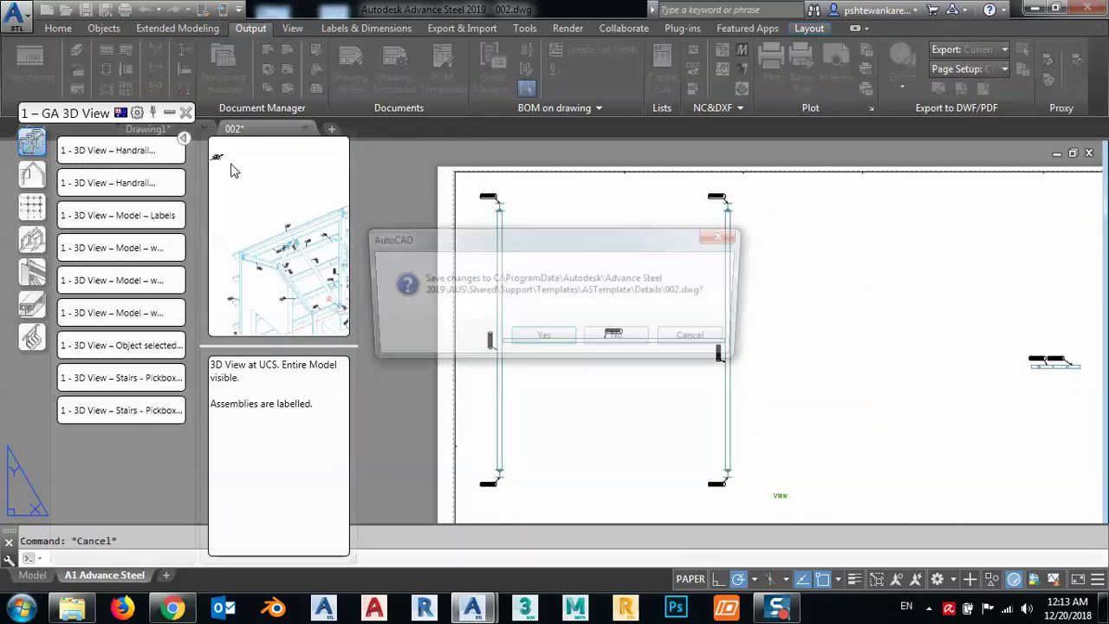
click(624, 340)
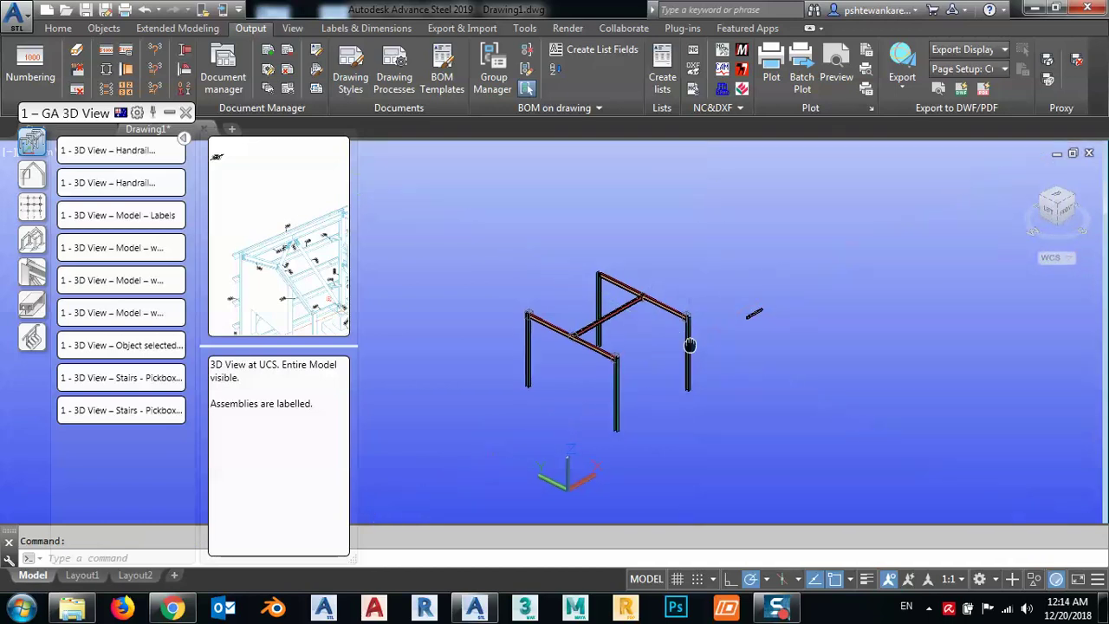
- Orient the frame model to an isometric view and align the UCS to that view with the View option
middle_drag(690, 344, 716, 338)
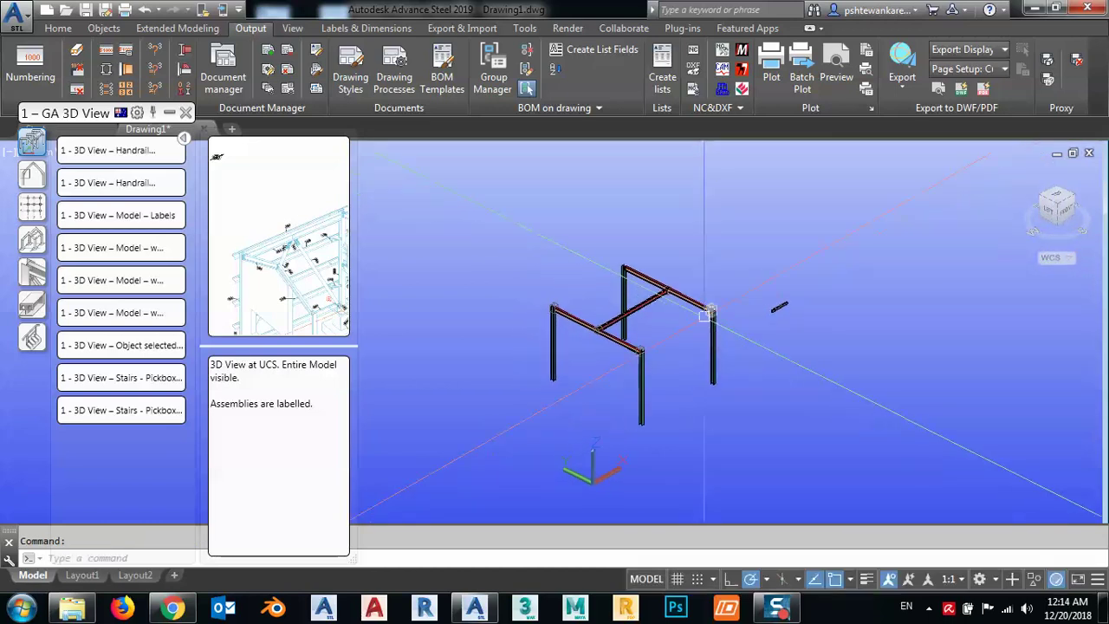
click(1062, 211)
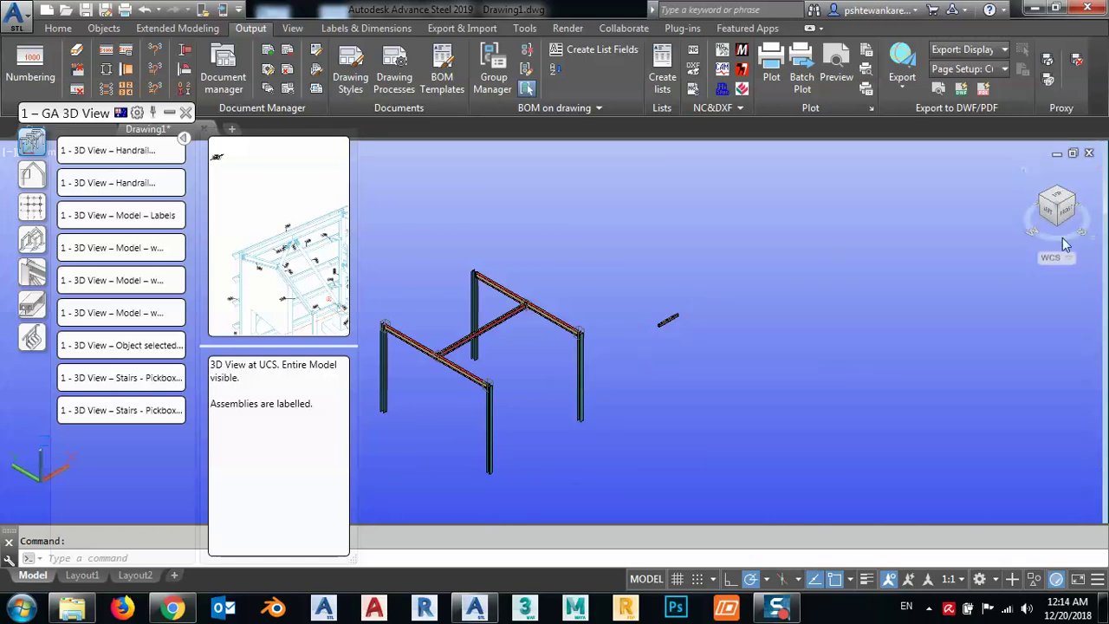
mouse_move(542, 347)
middle_down()
mouse_move(607, 341)
mouse_move(594, 339)
mouse_move(626, 378)
middle_up()
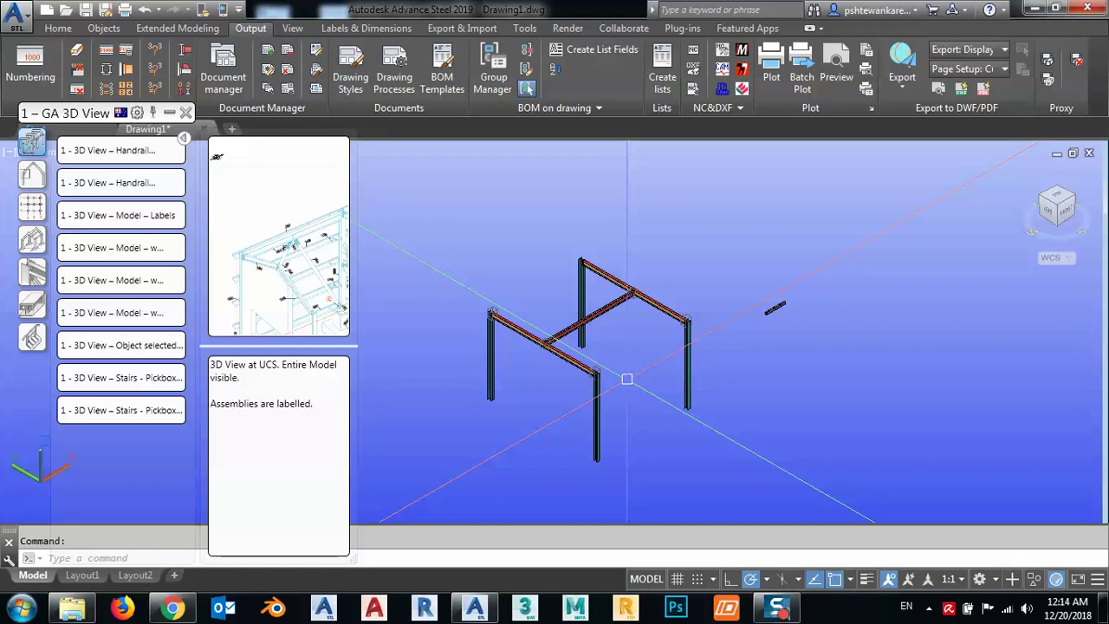
key(Return)
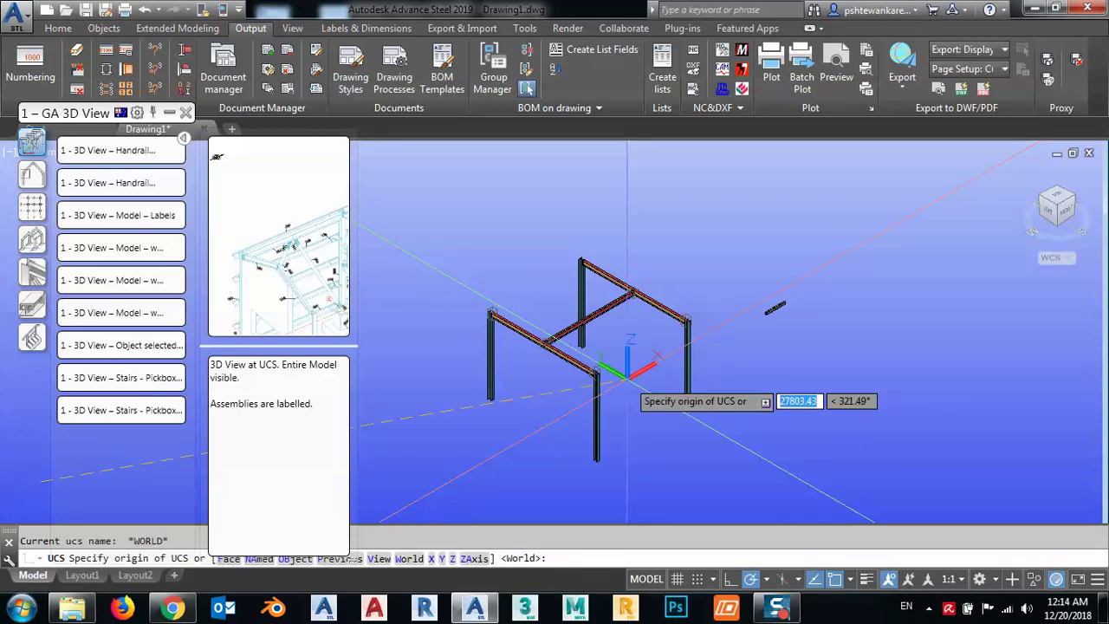
drag(89, 113, 87, 54)
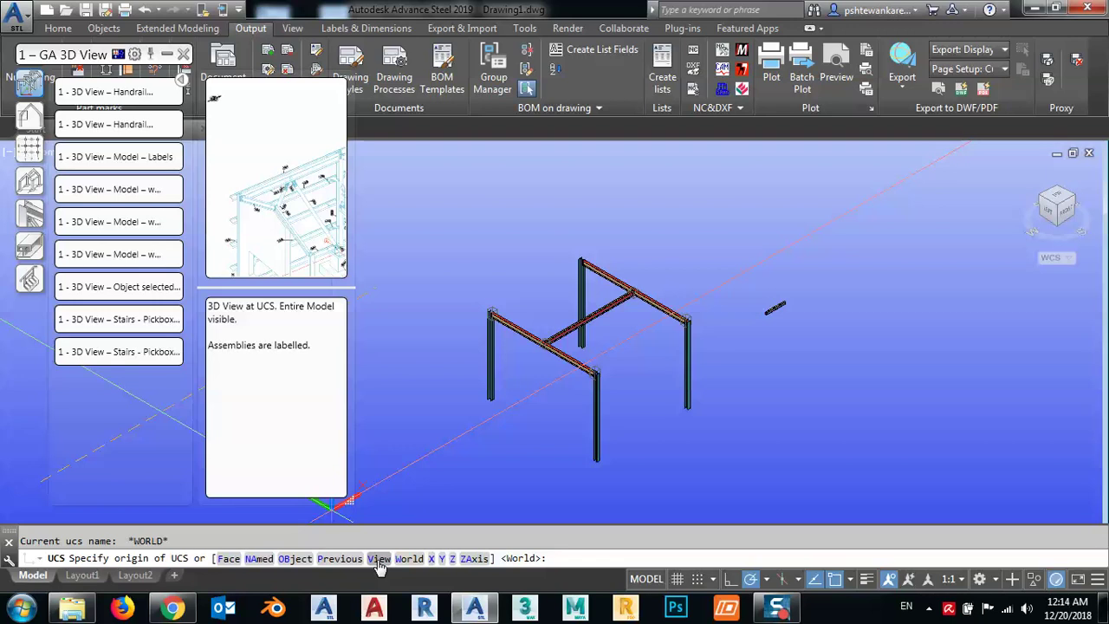
text(v)
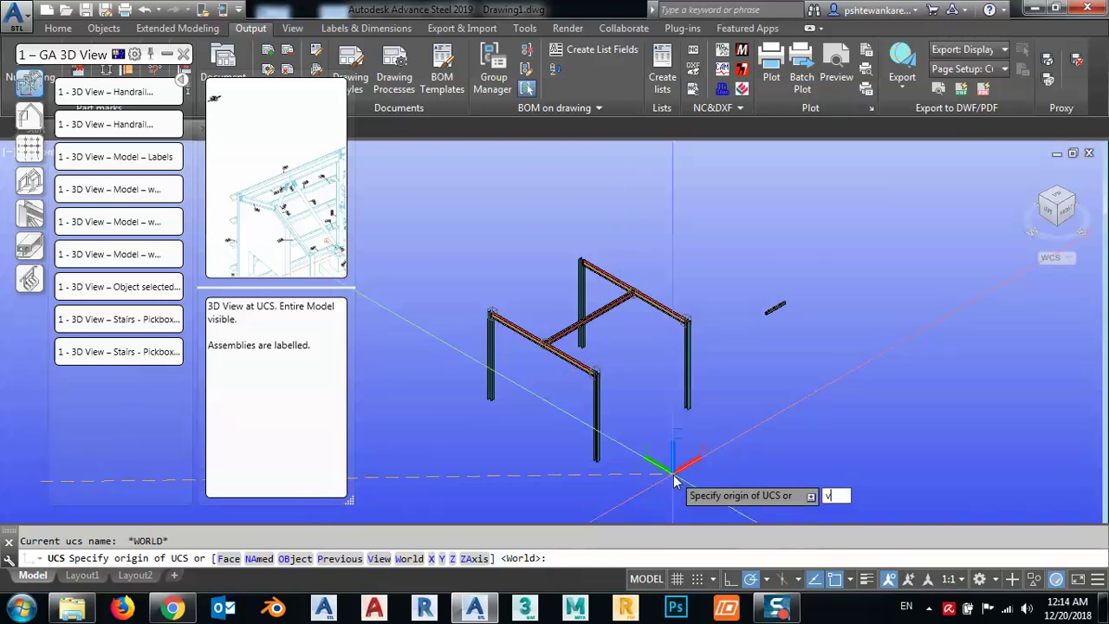
key(Return)
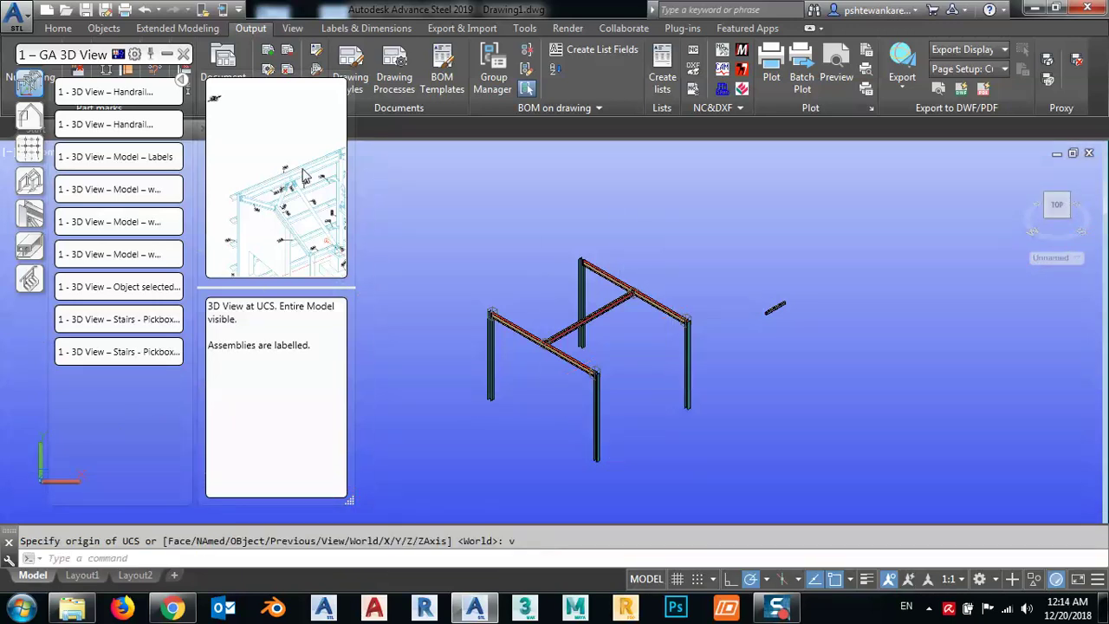
- Create another "1 - 3D View – Model – Labels" drawing with default settings, and open 003.dwg from the Document Manager
click(104, 161)
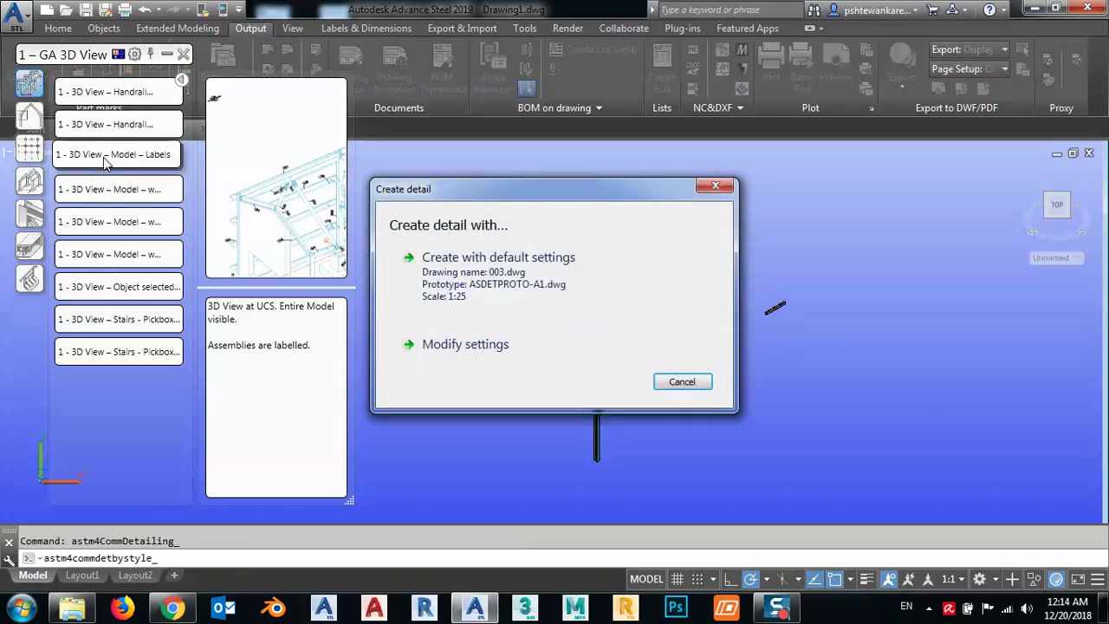
click(505, 284)
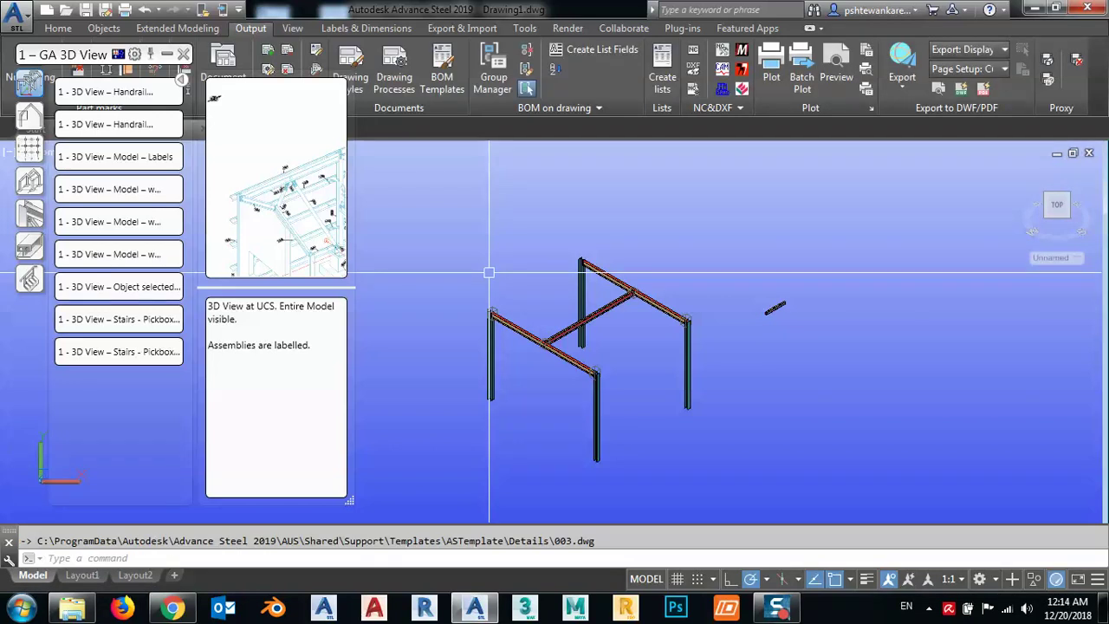
drag(86, 58, 93, 143)
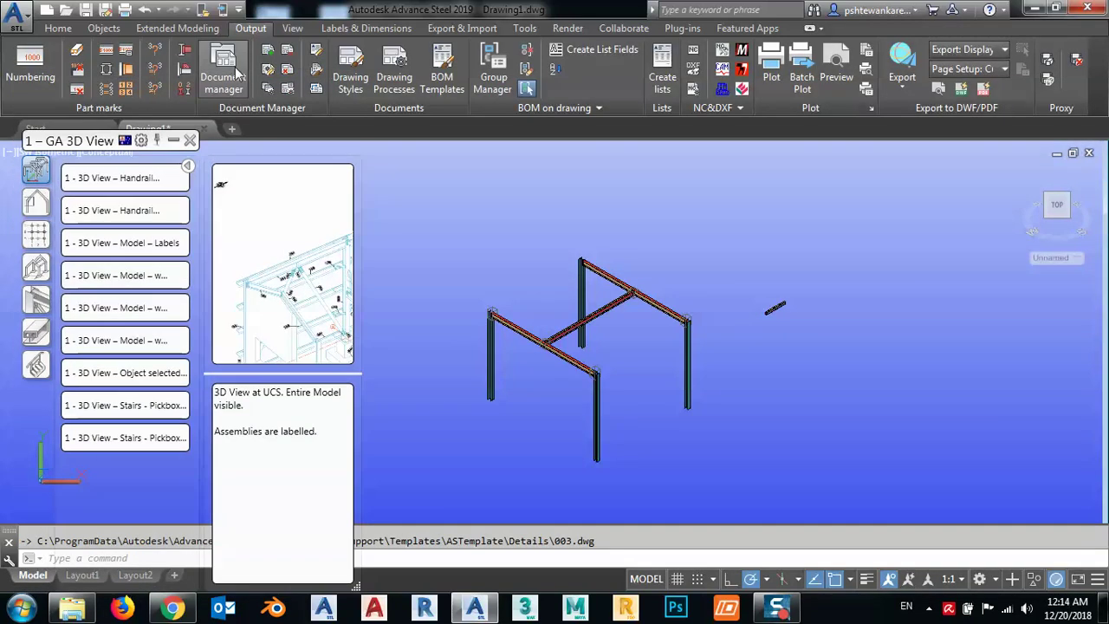
click(230, 78)
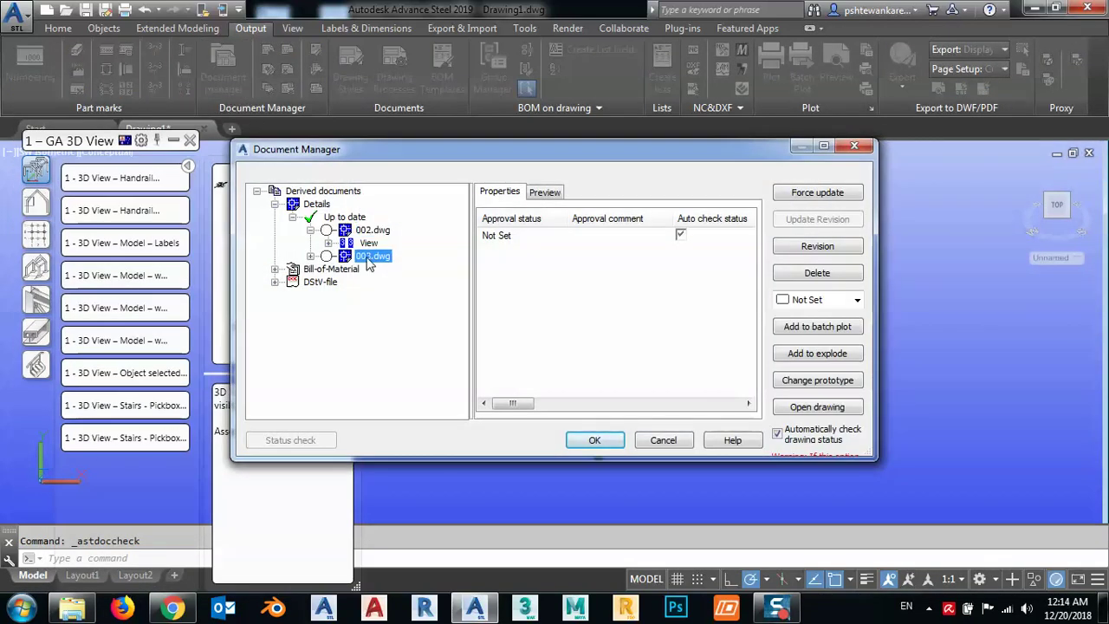
double_click(371, 256)
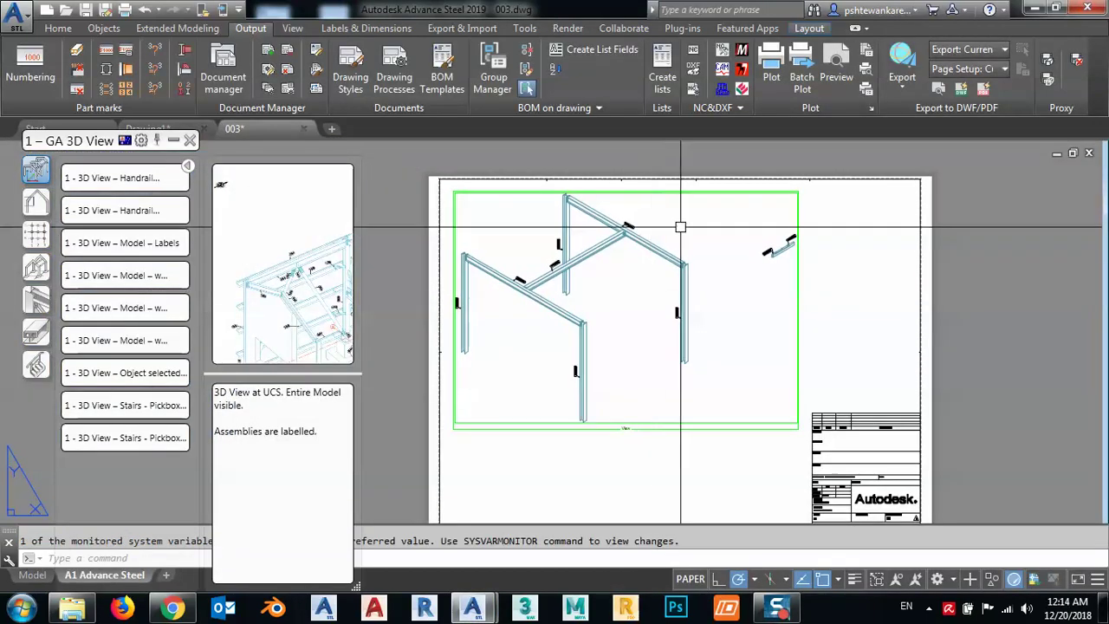
- Inspect the beam and column labels on the isometric view in 003.dwg, and close the drawing without saving changes
scroll(622, 222, up, 5)
scroll(622, 222, up, 3)
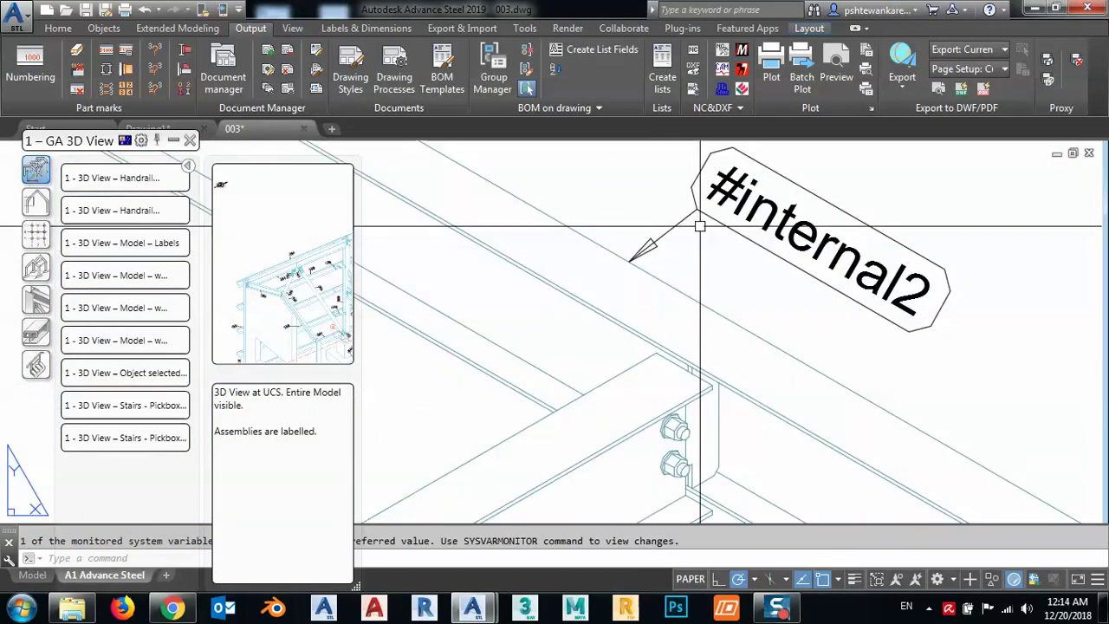
scroll(697, 227, down, 3)
scroll(639, 279, down, 5)
scroll(533, 363, up, 5)
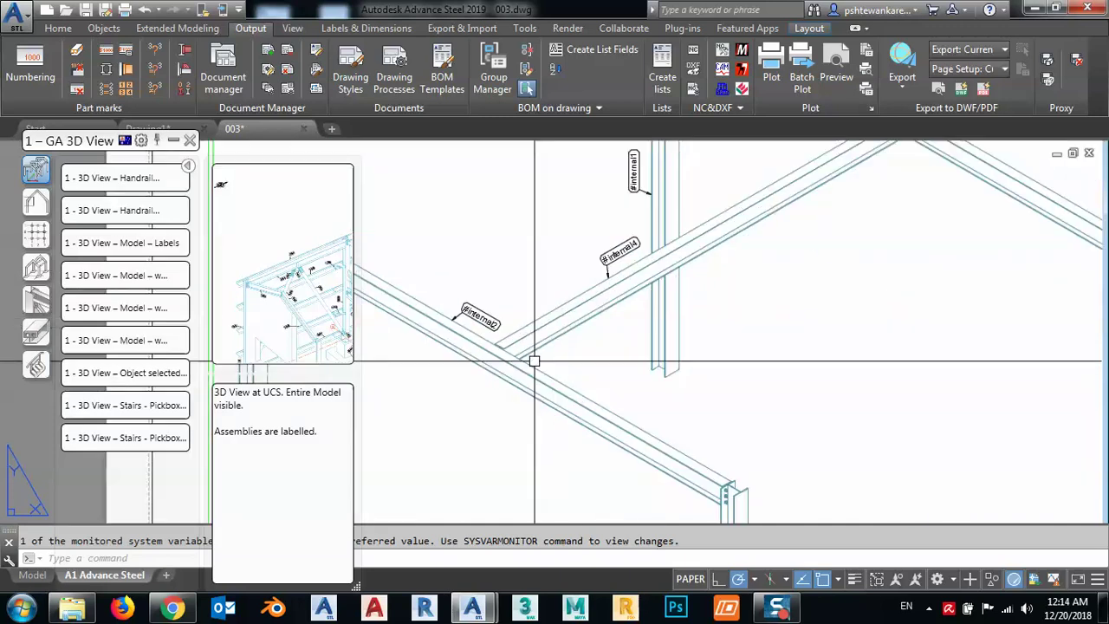
scroll(534, 362, down, 5)
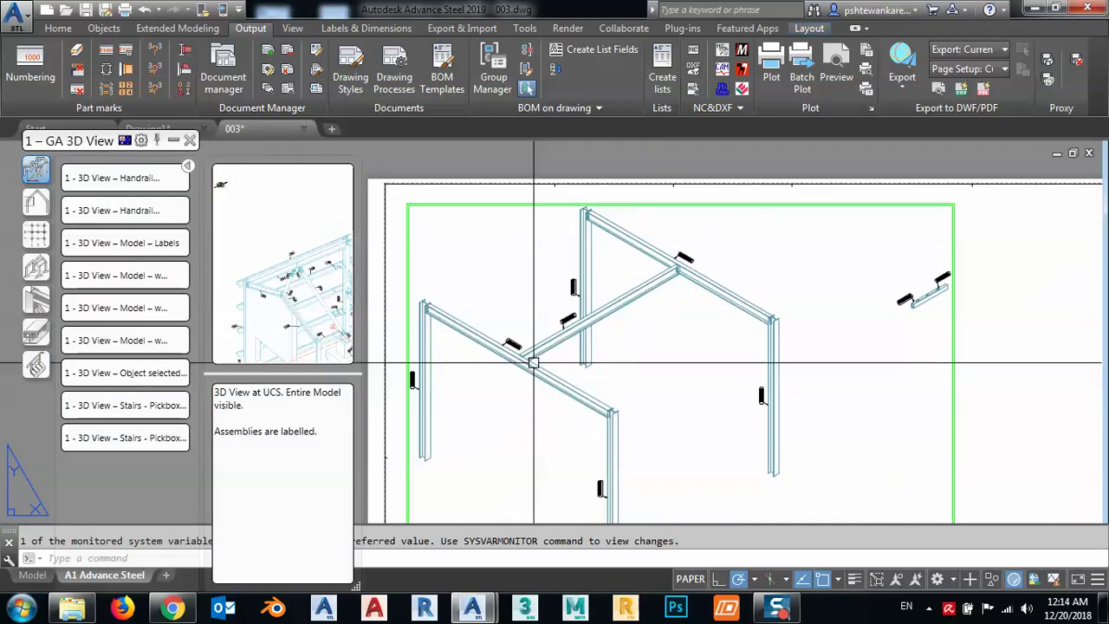
click(303, 129)
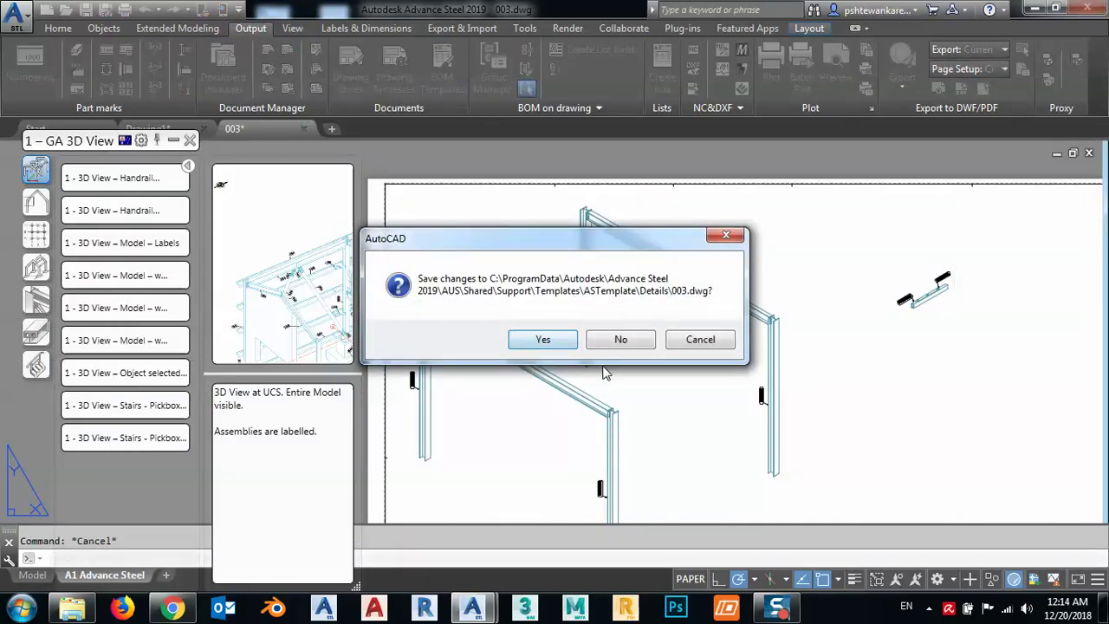
click(621, 338)
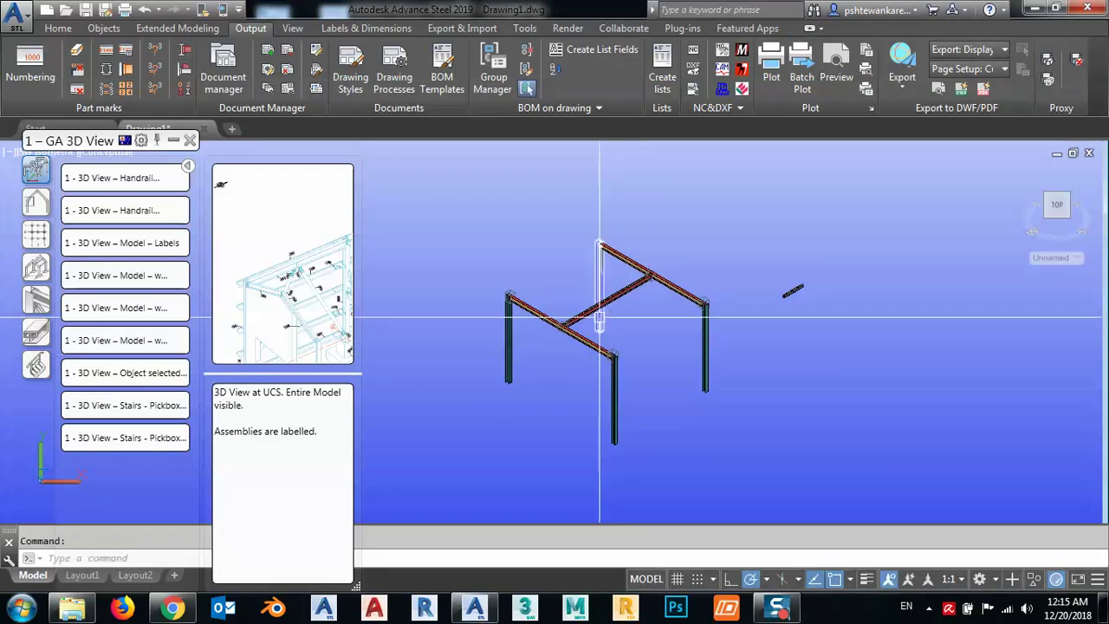
scroll(503, 280, up, 5)
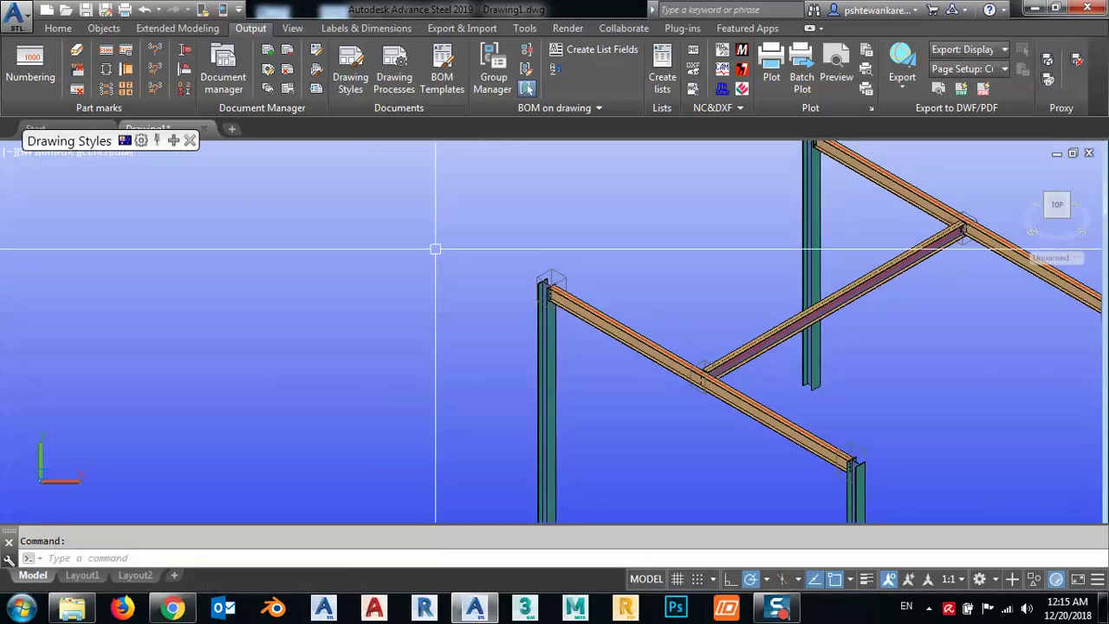
mouse_move(436, 248)
middle_down()
mouse_move(407, 240)
mouse_move(411, 248)
middle_up()
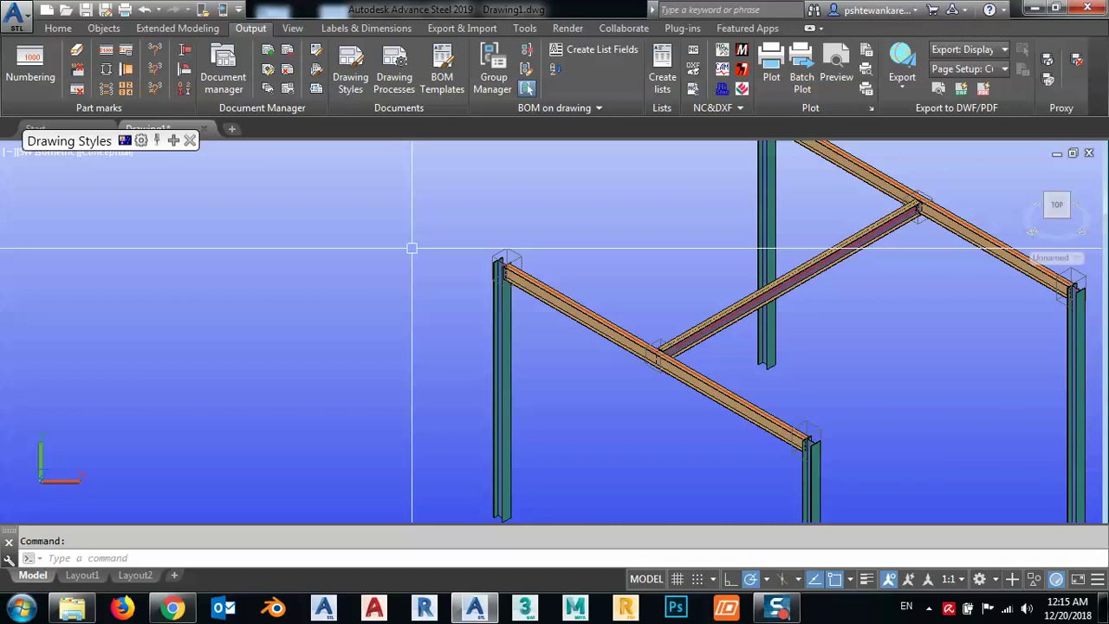
scroll(411, 248, down, 5)
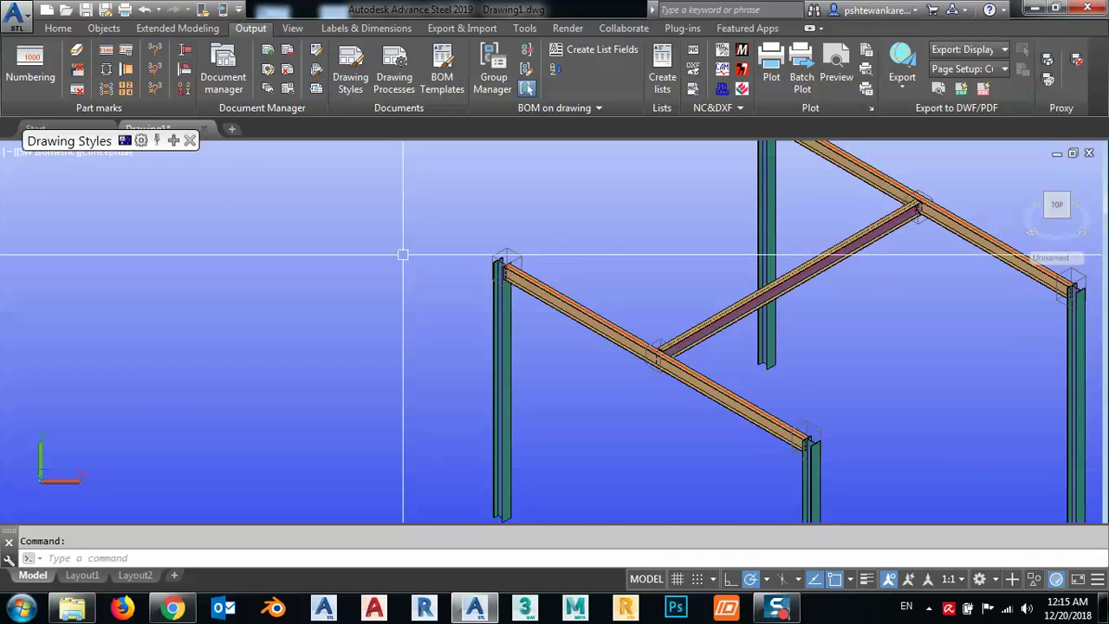
middle_drag(432, 305, 433, 322)
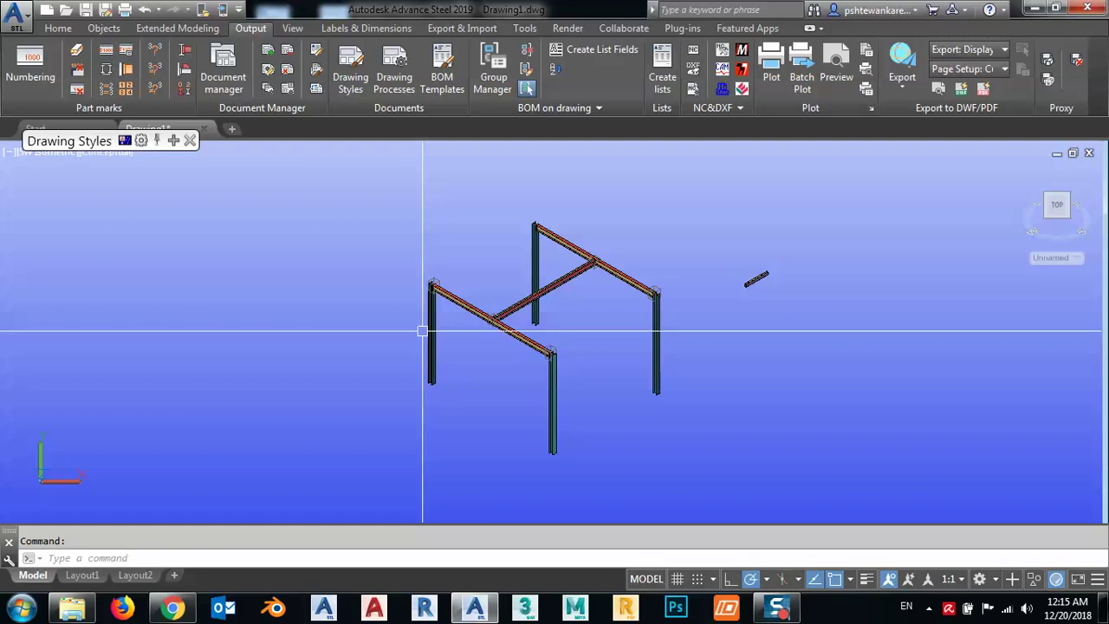
- Open the layer properties and turn off the Bolts layer
text(la)
key(Return)
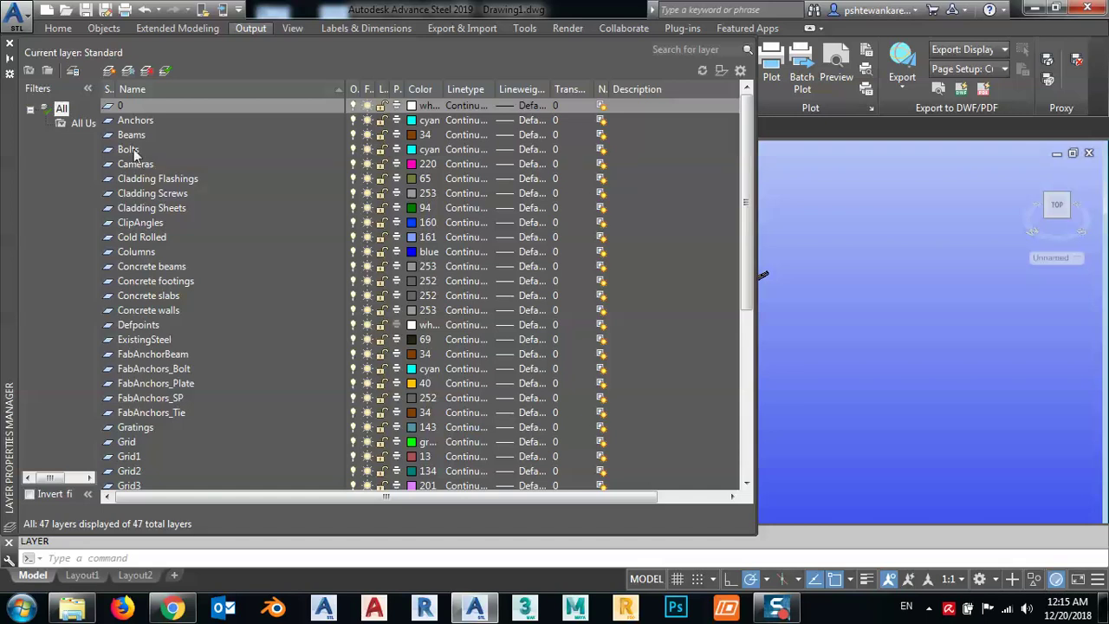
click(352, 151)
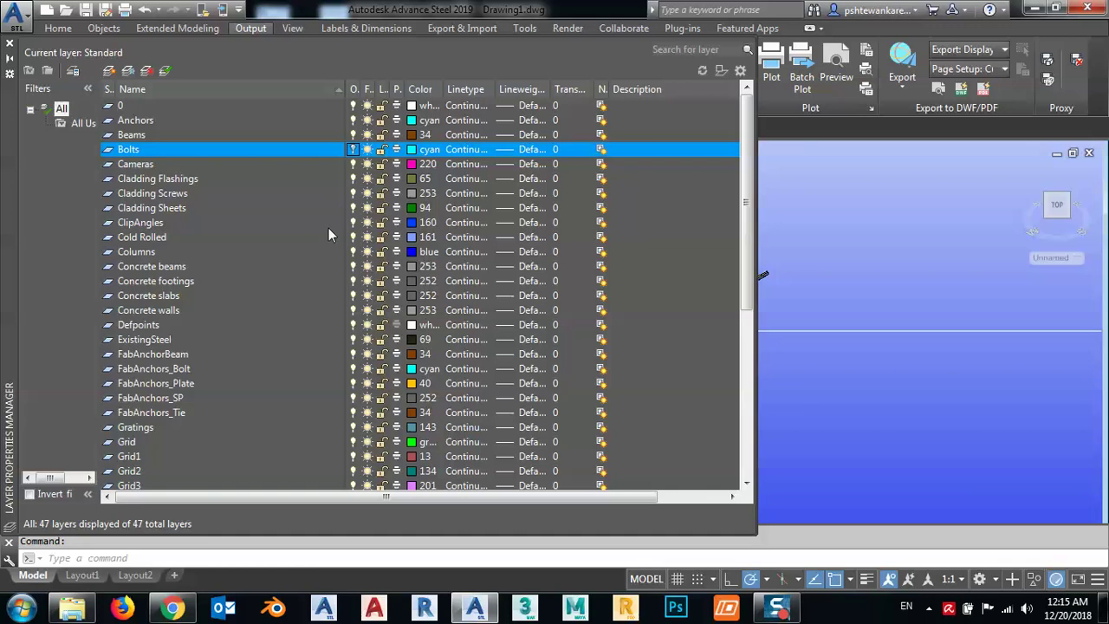
- Turn off the Anchors and Welds layers and close the layer properties
click(353, 121)
scroll(227, 294, down, 2)
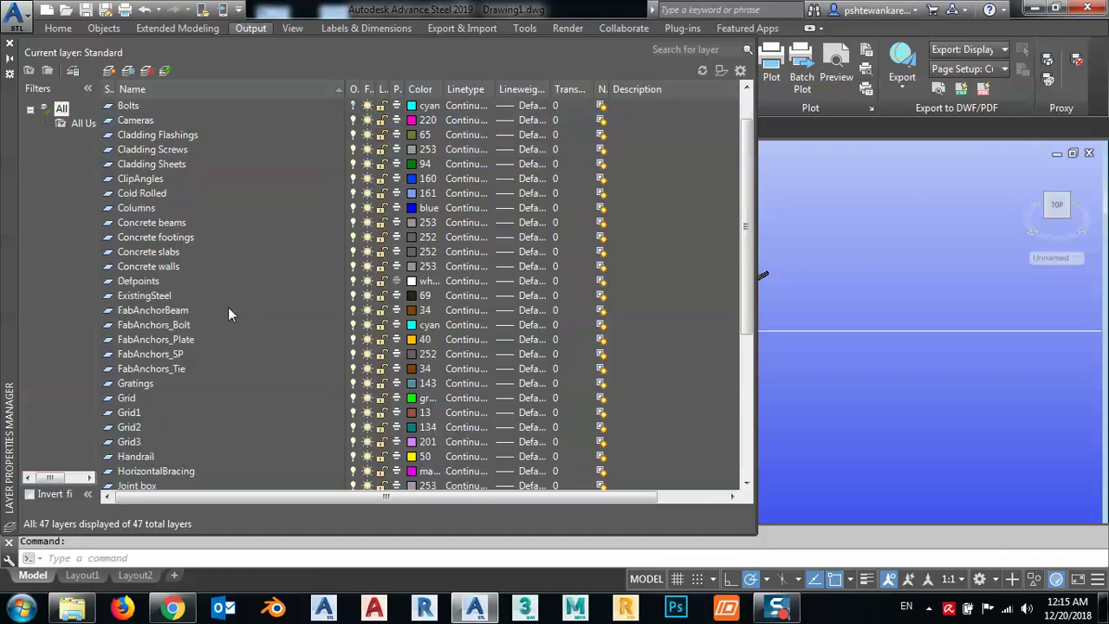
scroll(223, 338, down, 2)
scroll(222, 355, down, 3)
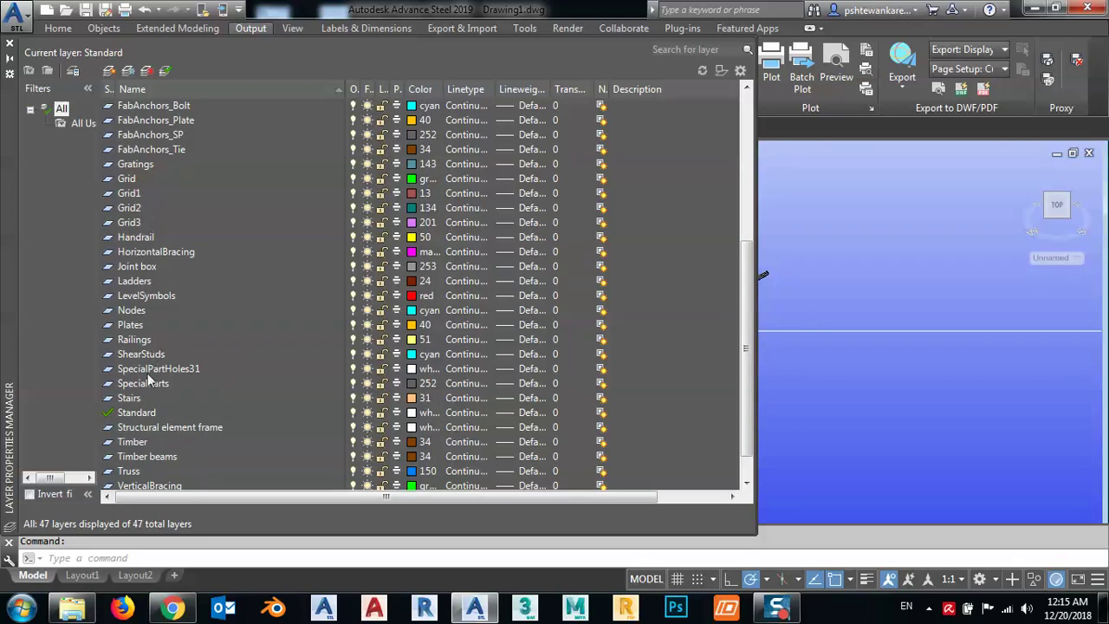
scroll(147, 381, down, 1)
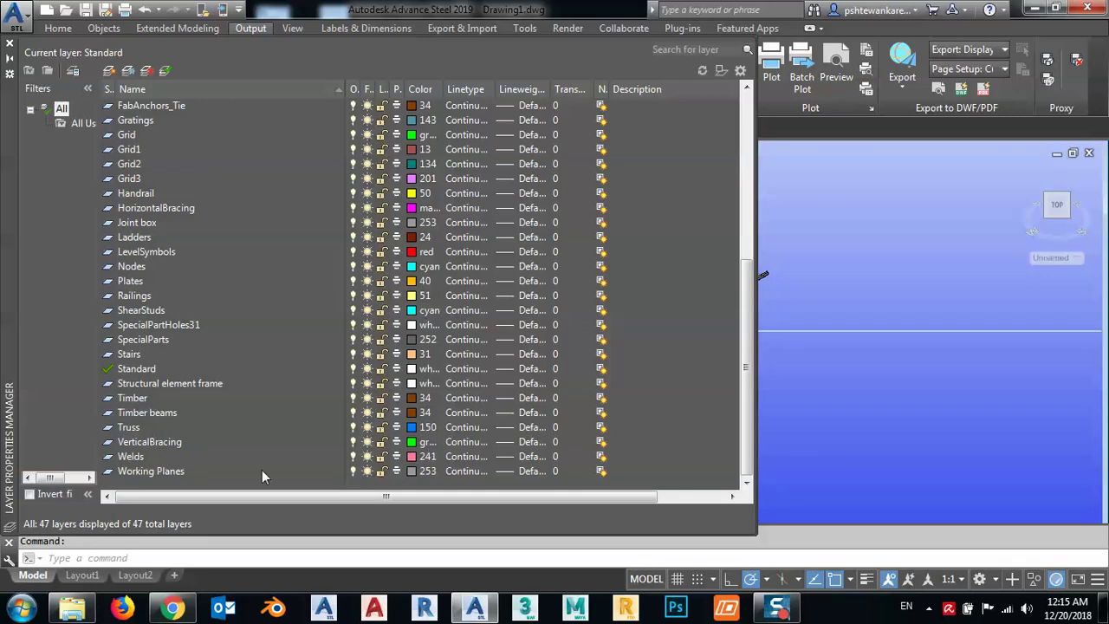
click(351, 456)
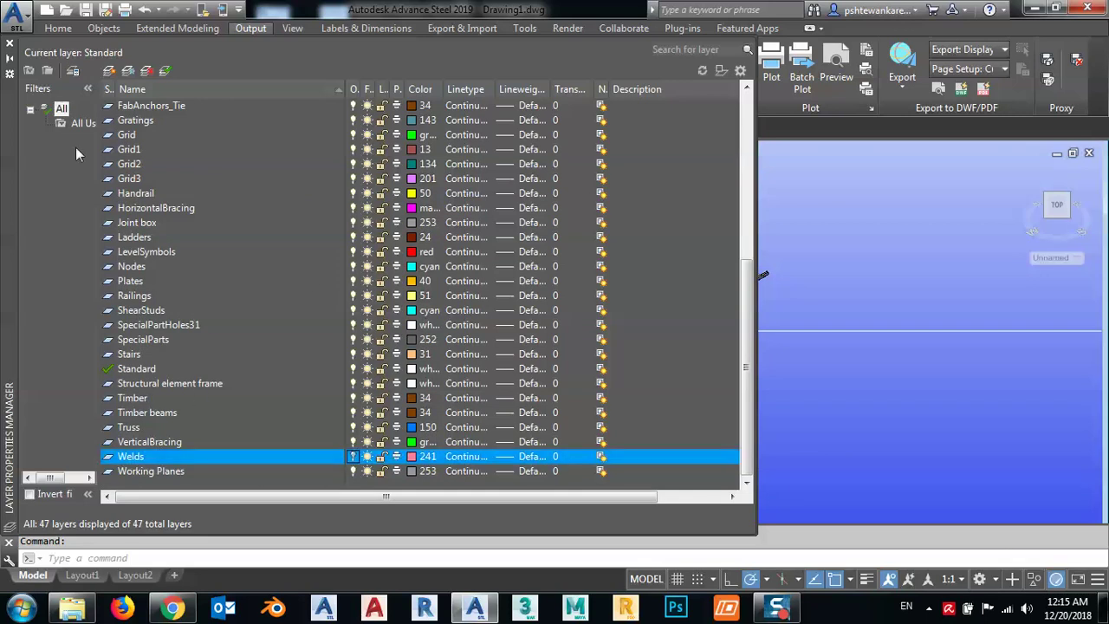
click(9, 44)
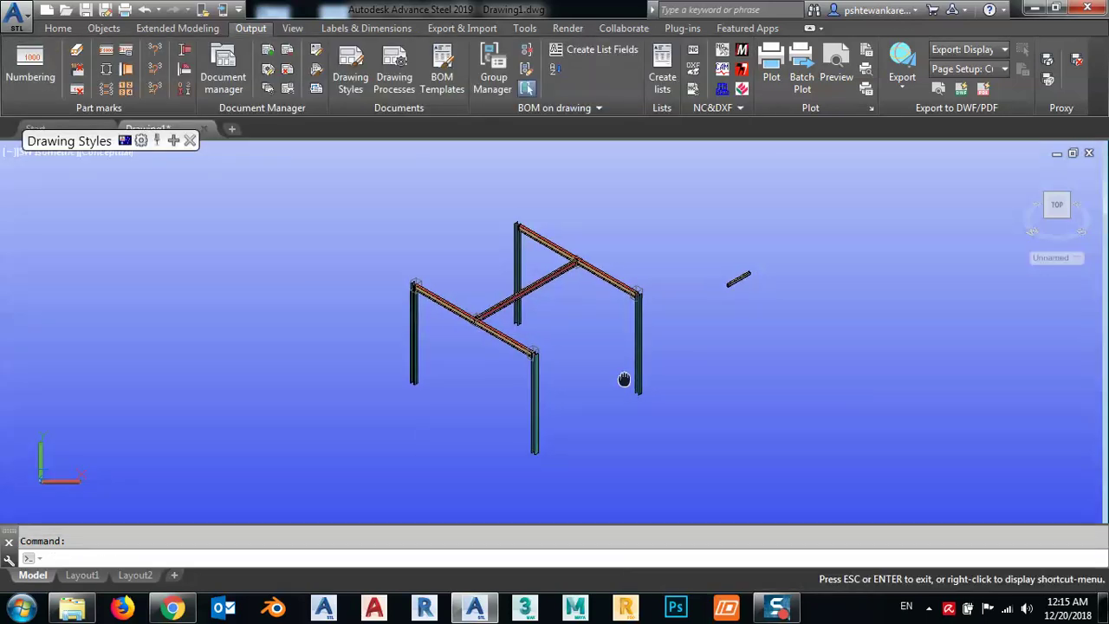
- Examine the bolt holes in the end plate connection between a main beam and its column
key(Escape)
scroll(529, 358, up, 10)
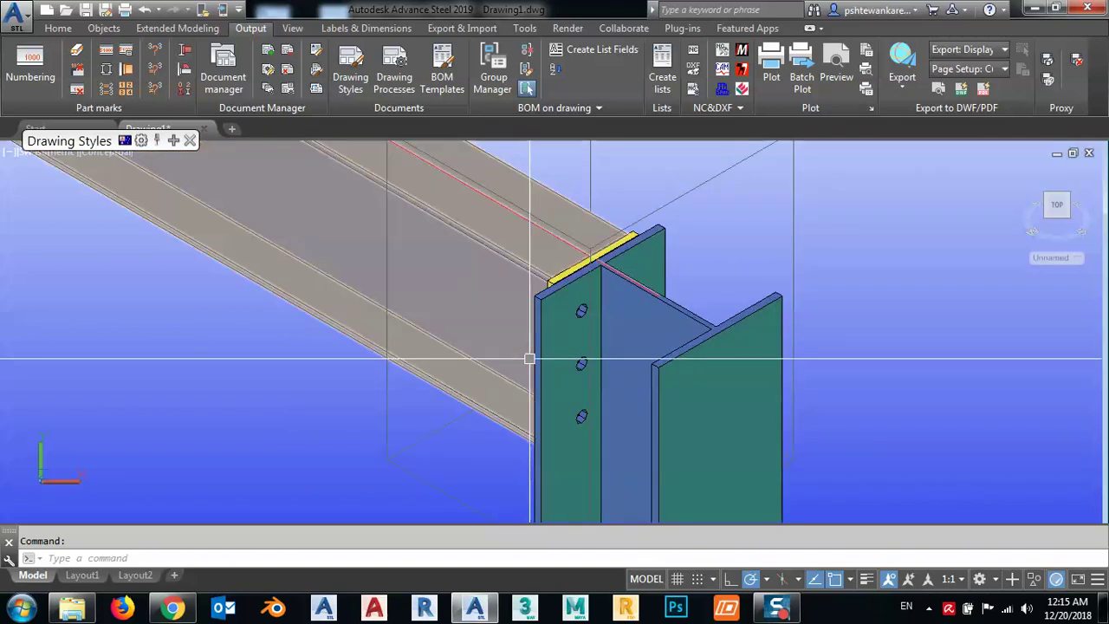
scroll(545, 368, down, 5)
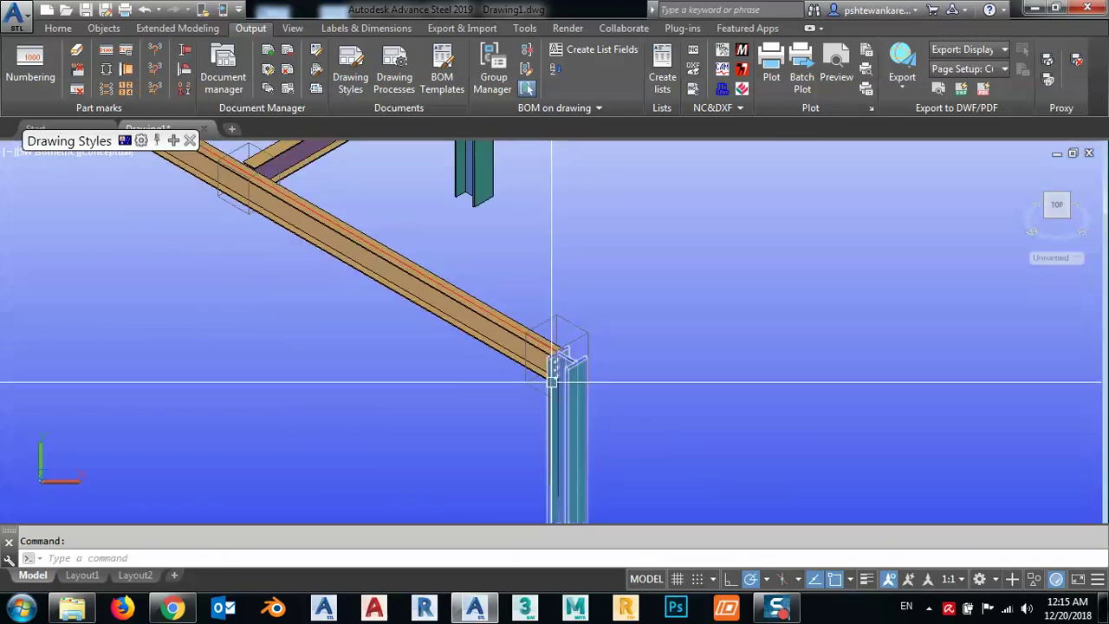
scroll(549, 366, up, 3)
scroll(549, 366, up, 4)
shift+middle_drag(569, 371, 698, 355)
scroll(610, 364, down, 3)
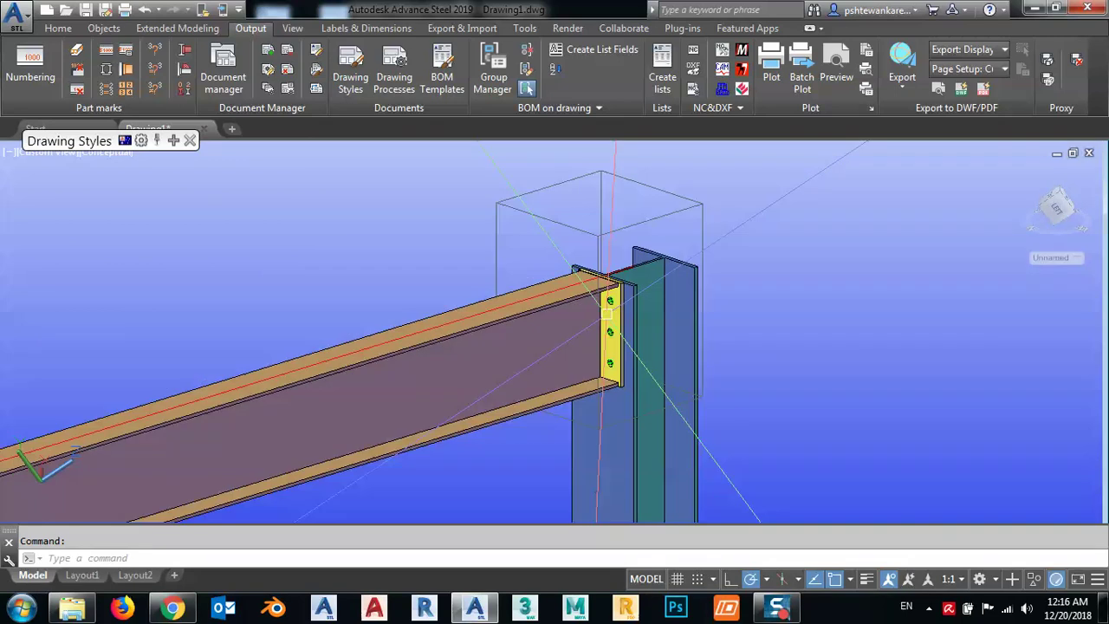
scroll(611, 364, up, 4)
scroll(610, 303, up, 5)
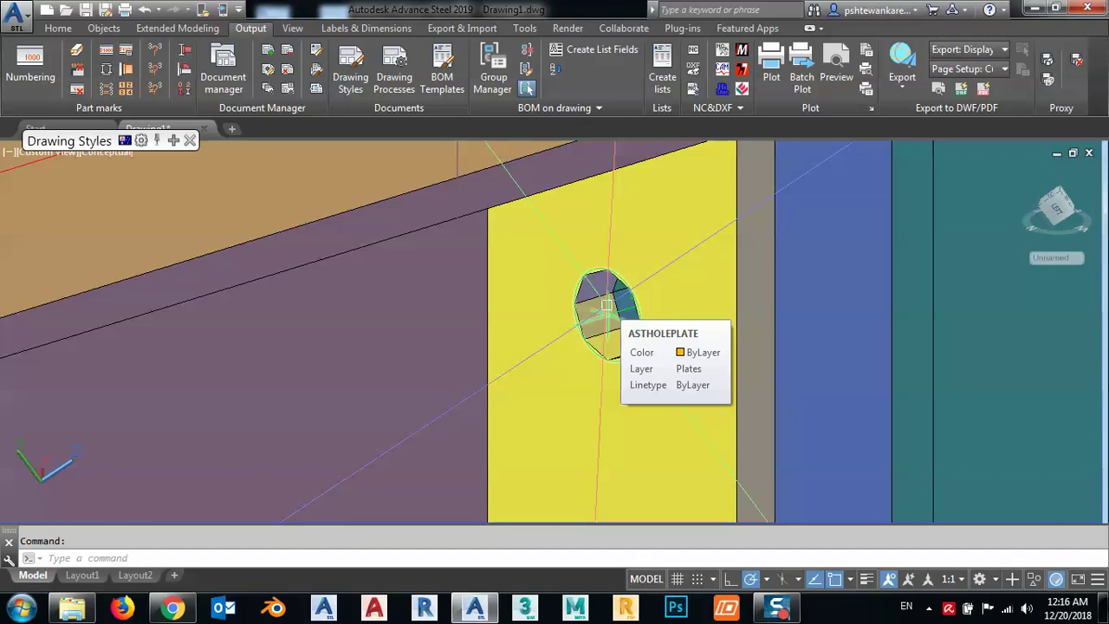
- Open the joint properties of the moment end plate from one of its bolt holes and close them without making changes
click(606, 305)
right_click(715, 312)
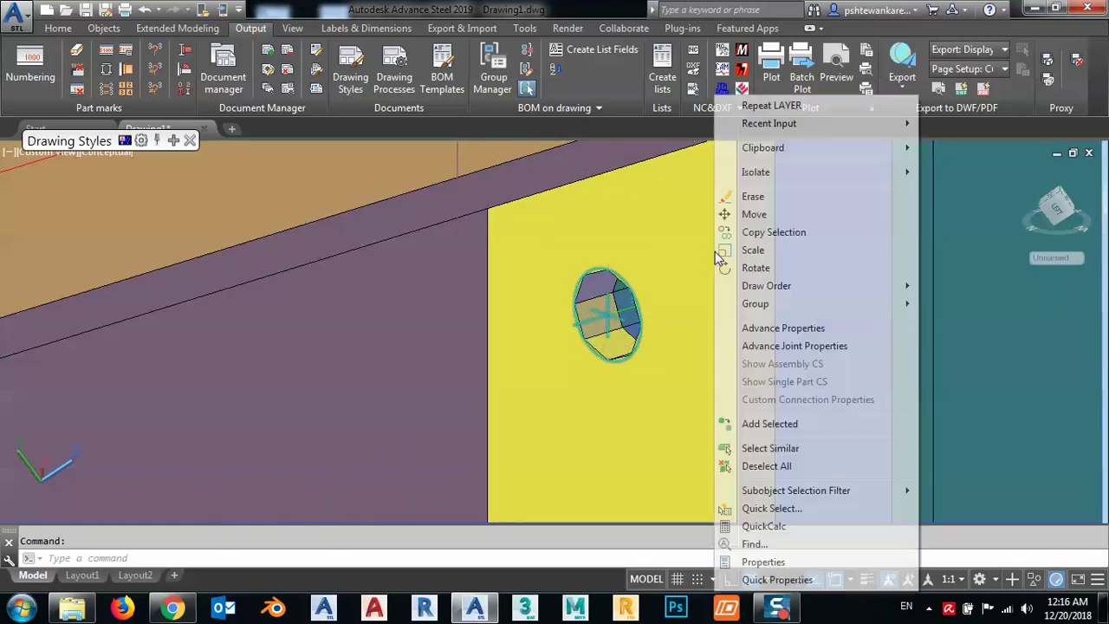
click(763, 347)
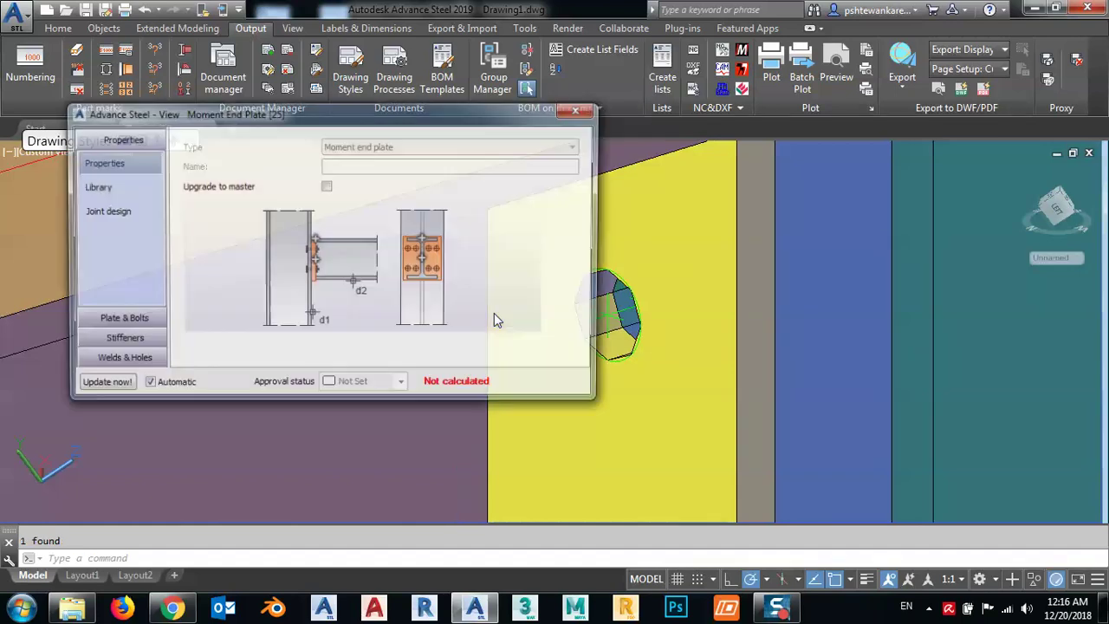
click(579, 109)
- Open the joint properties of the fin plate that connects the middle beam to the main beam
scroll(659, 301, down, 5)
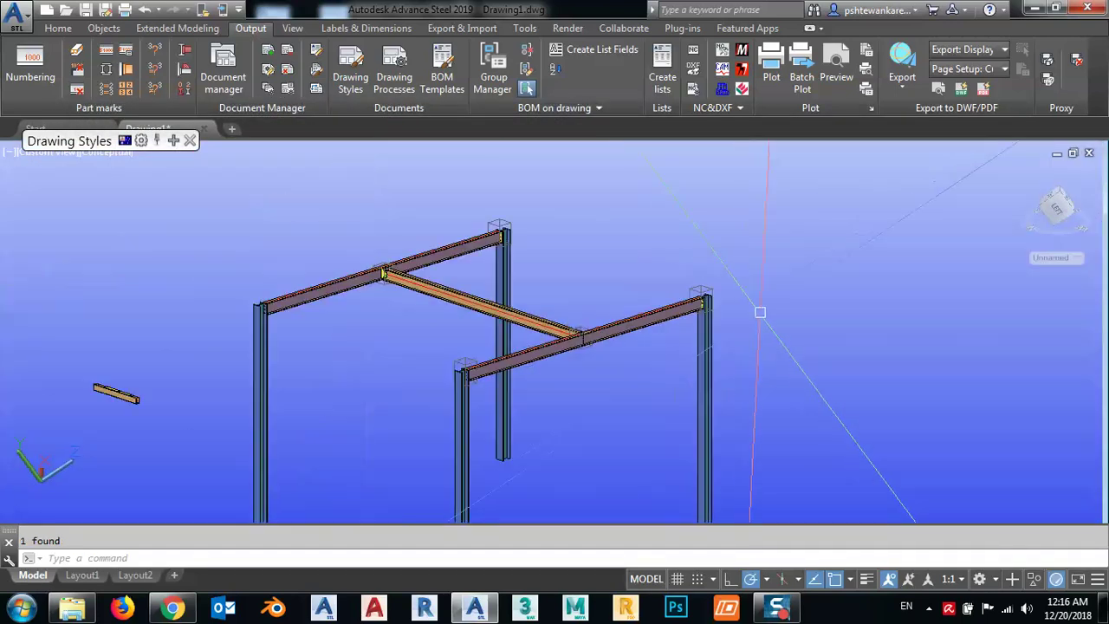
shift+middle_drag(762, 317, 476, 344)
scroll(476, 343, up, 5)
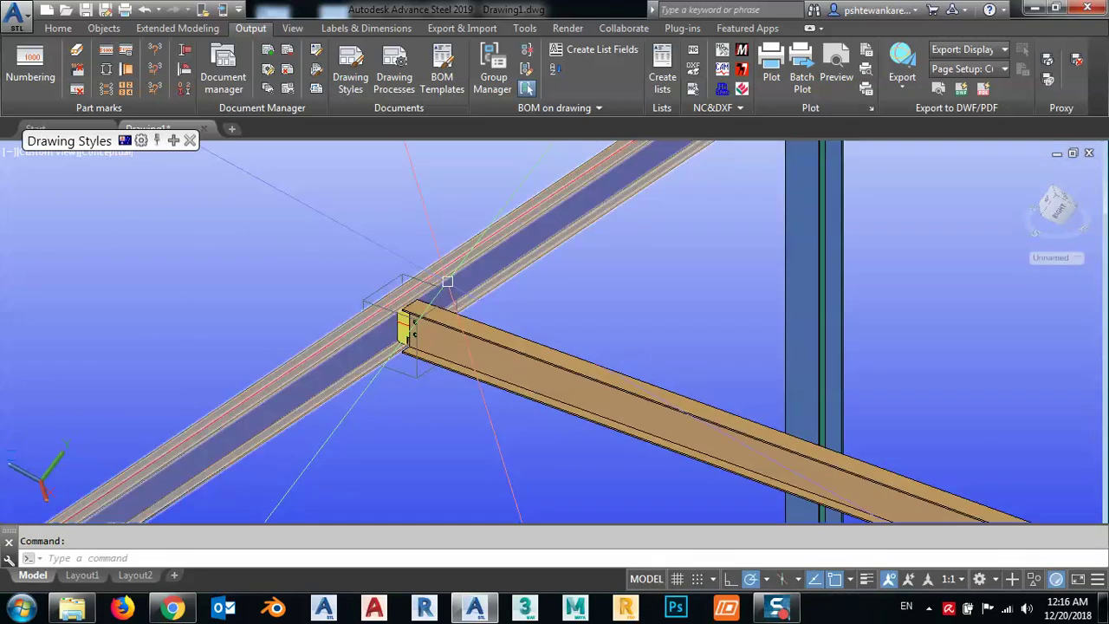
click(449, 347)
scroll(448, 373, up, 3)
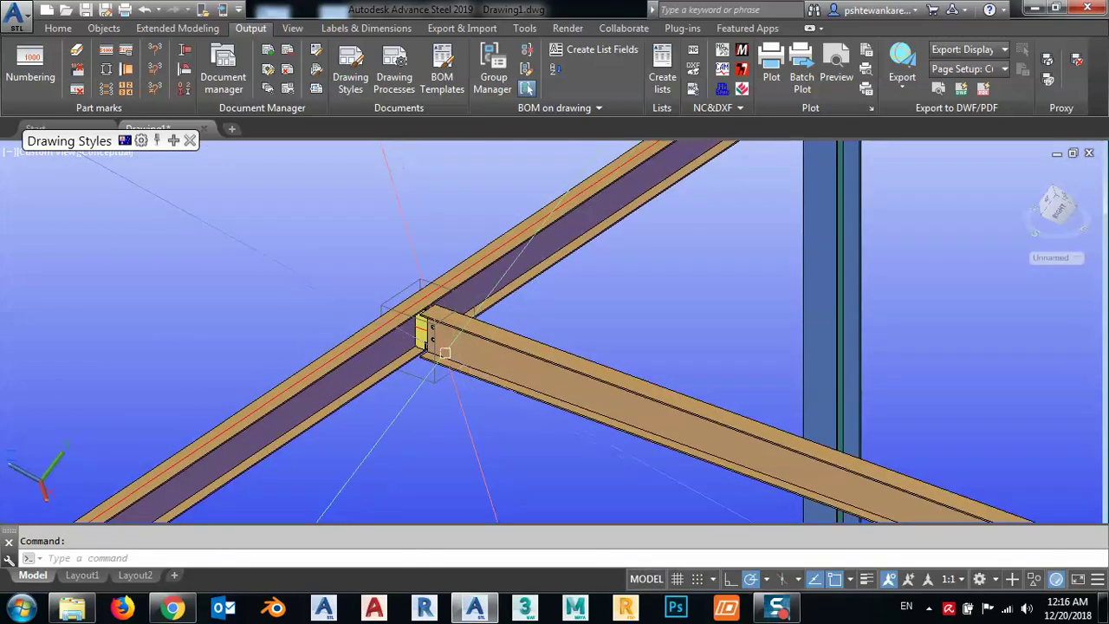
key(Escape)
scroll(454, 331, down, 3)
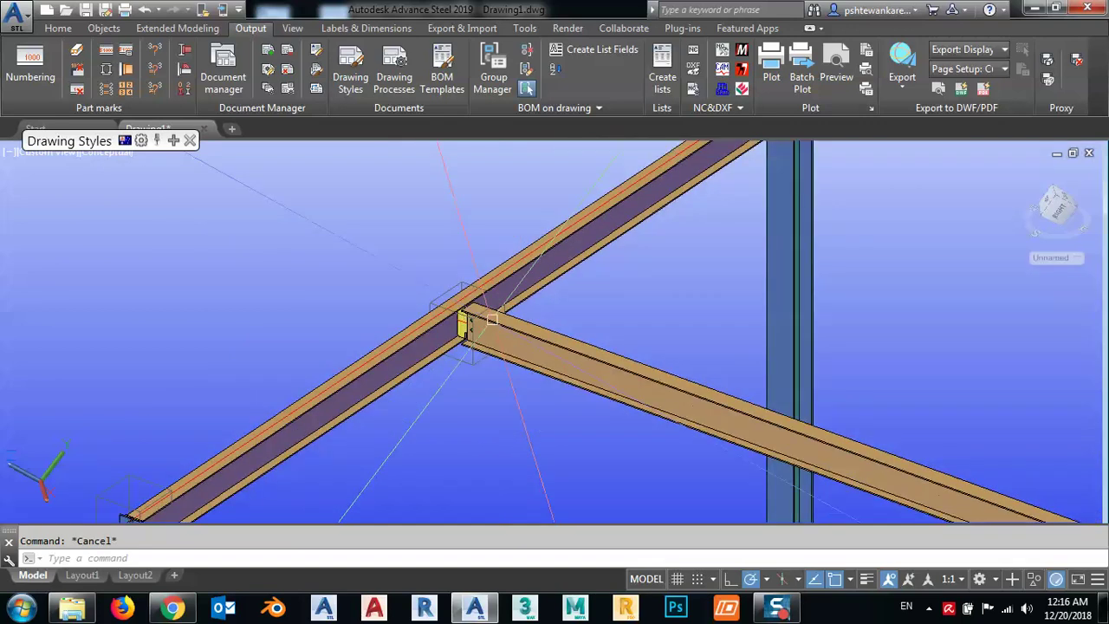
shift+middle_drag(681, 384, 555, 344)
scroll(520, 334, up, 3)
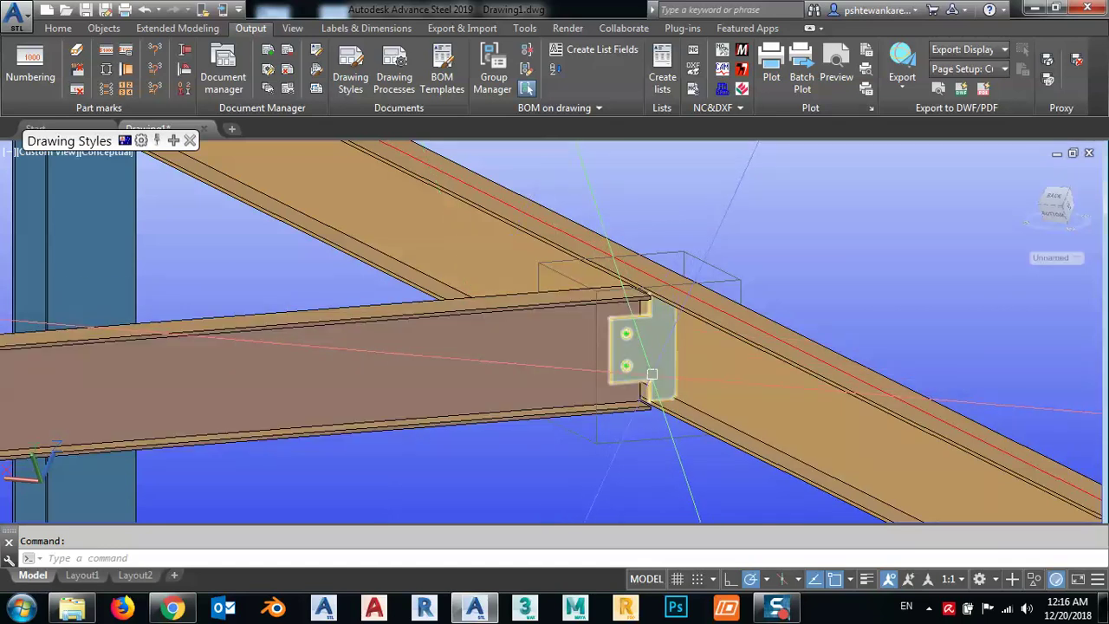
click(652, 374)
right_click(802, 308)
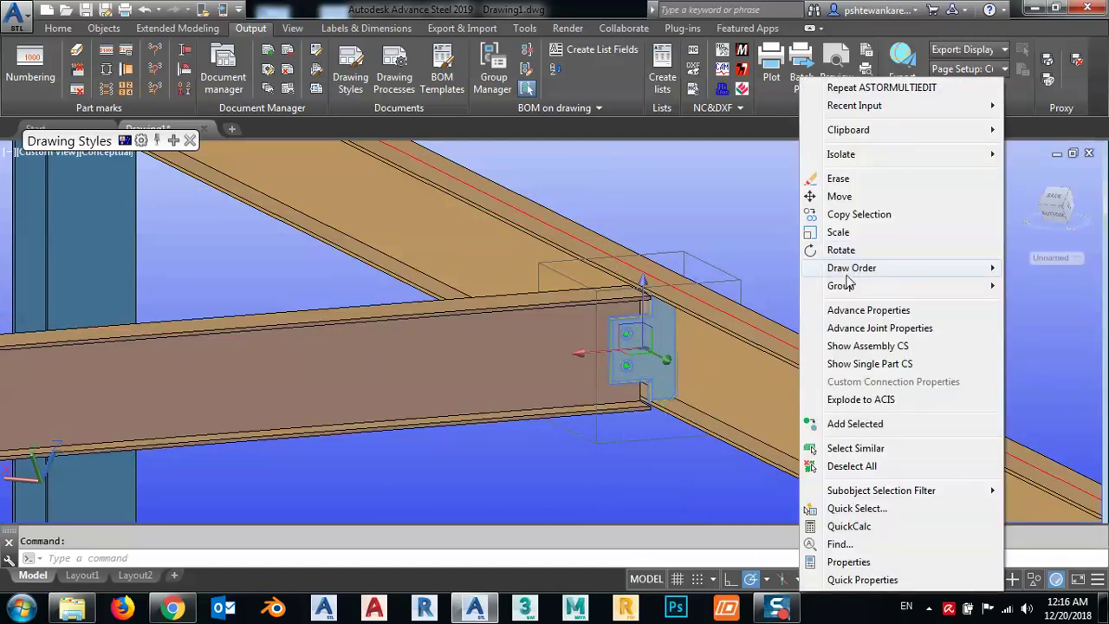
click(853, 329)
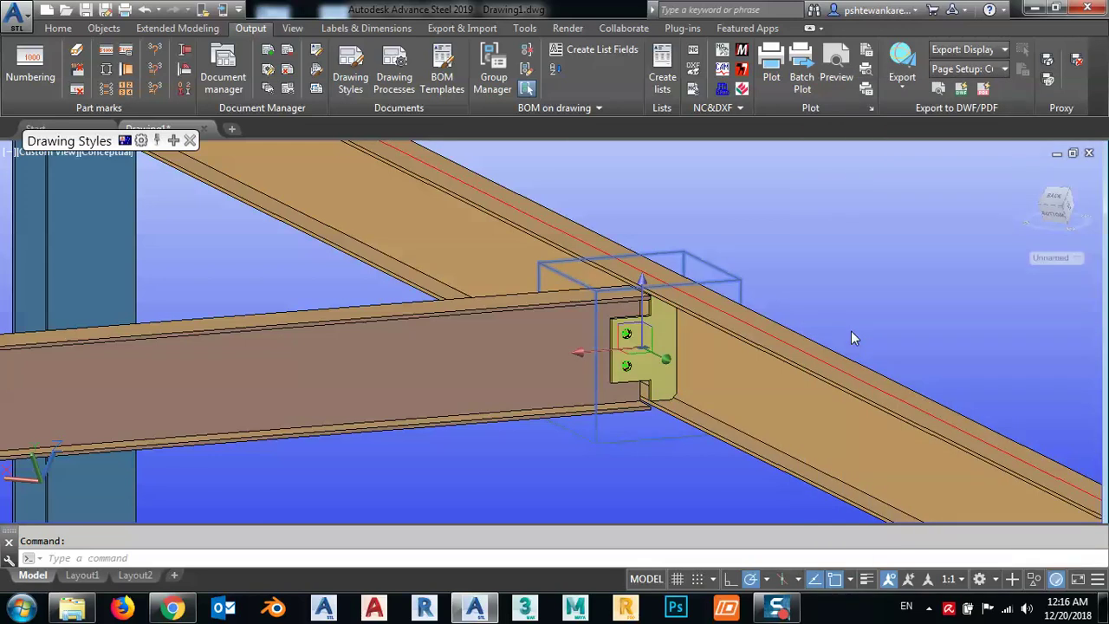
click(669, 360)
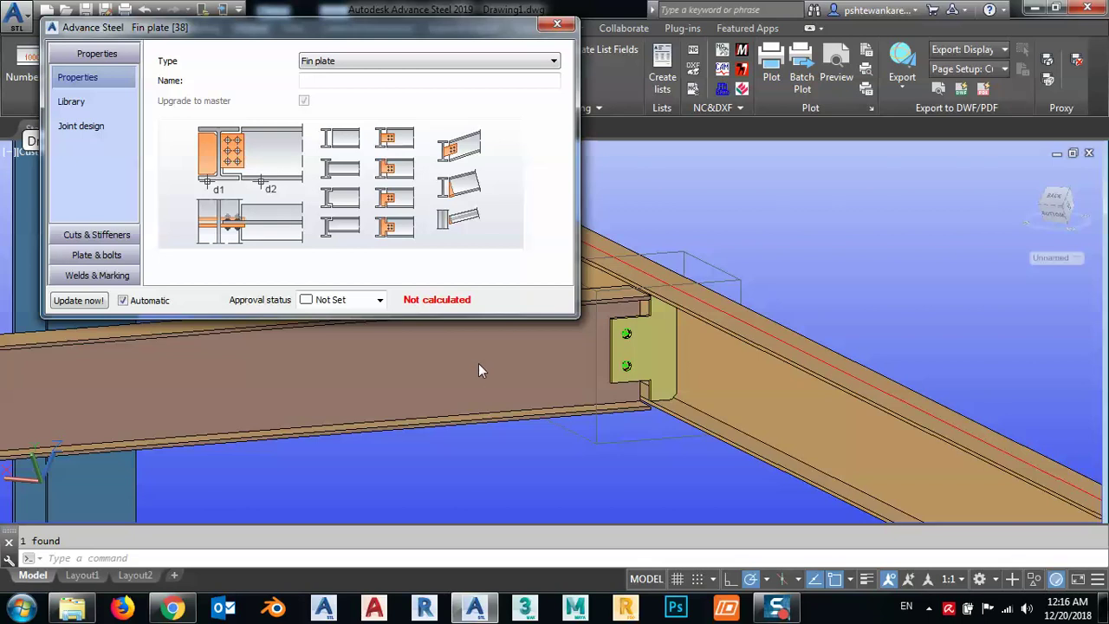
- Examine the fin plates and bolt holes at both ends of the middle beam from several angles
scroll(796, 340, down, 5)
scroll(794, 341, up, 6)
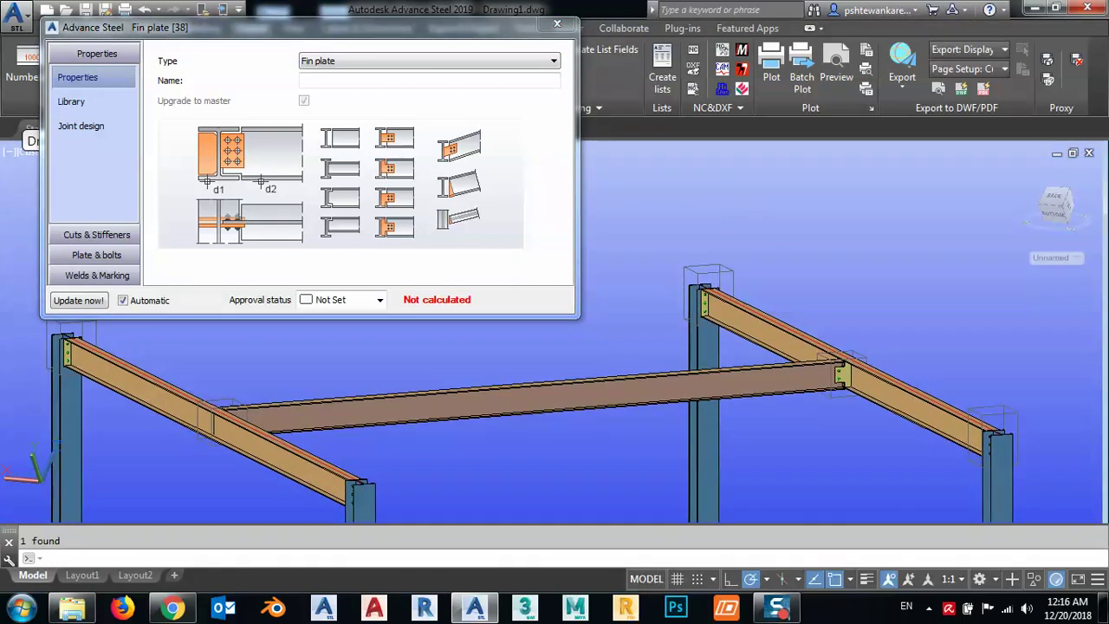
shift+middle_drag(753, 352, 737, 350)
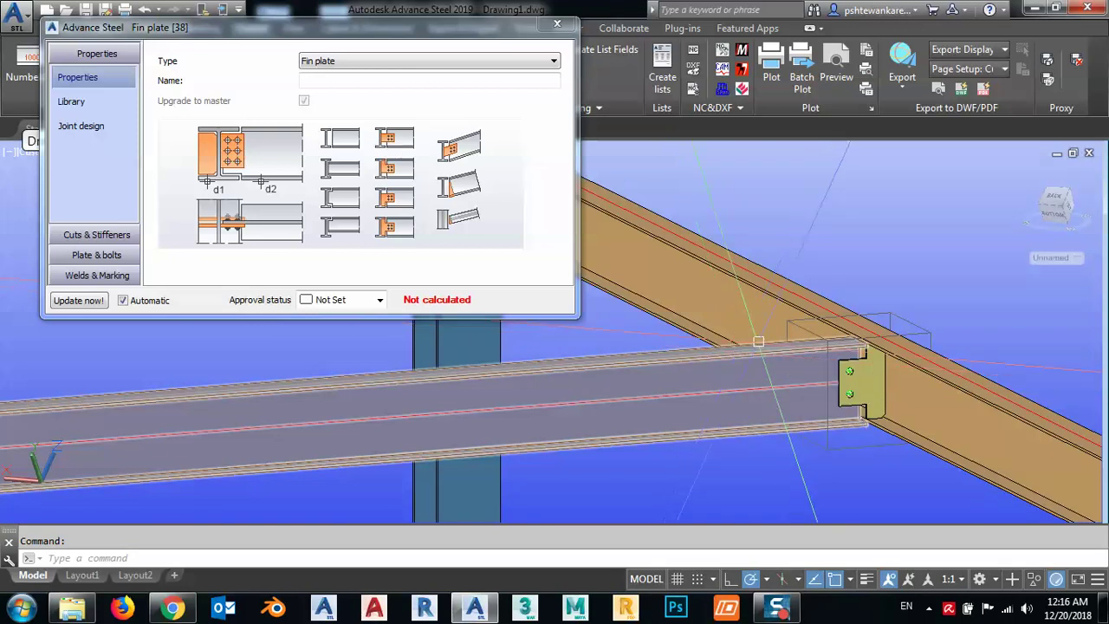
middle_drag(737, 351, 881, 382)
key(Escape)
click(875, 377)
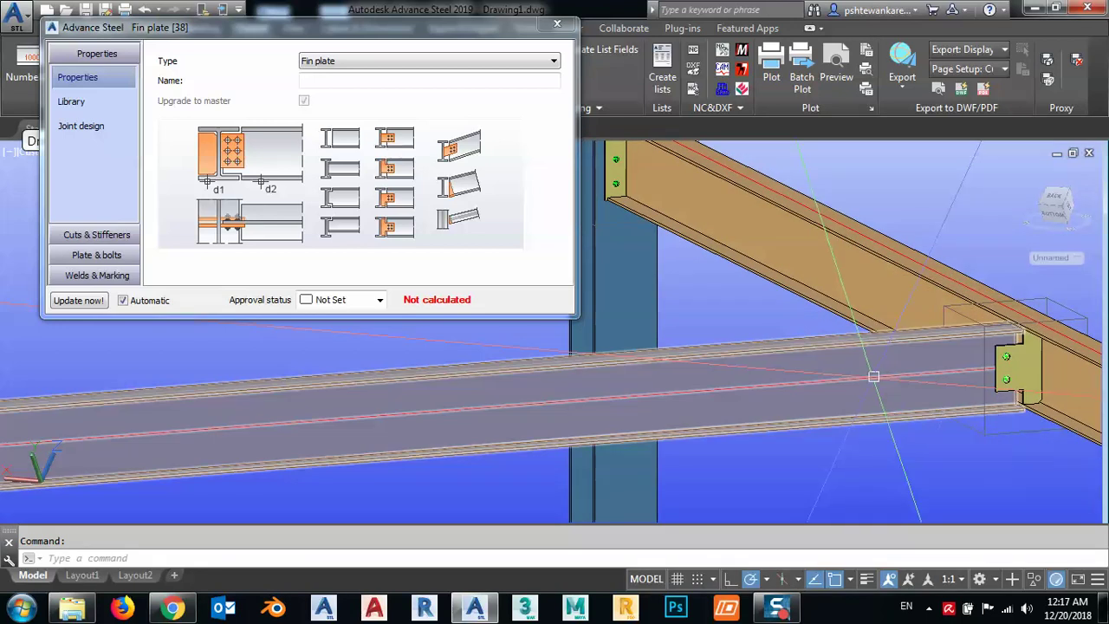
scroll(866, 381, down, 5)
shift+middle_drag(820, 387, 671, 421)
scroll(503, 364, up, 8)
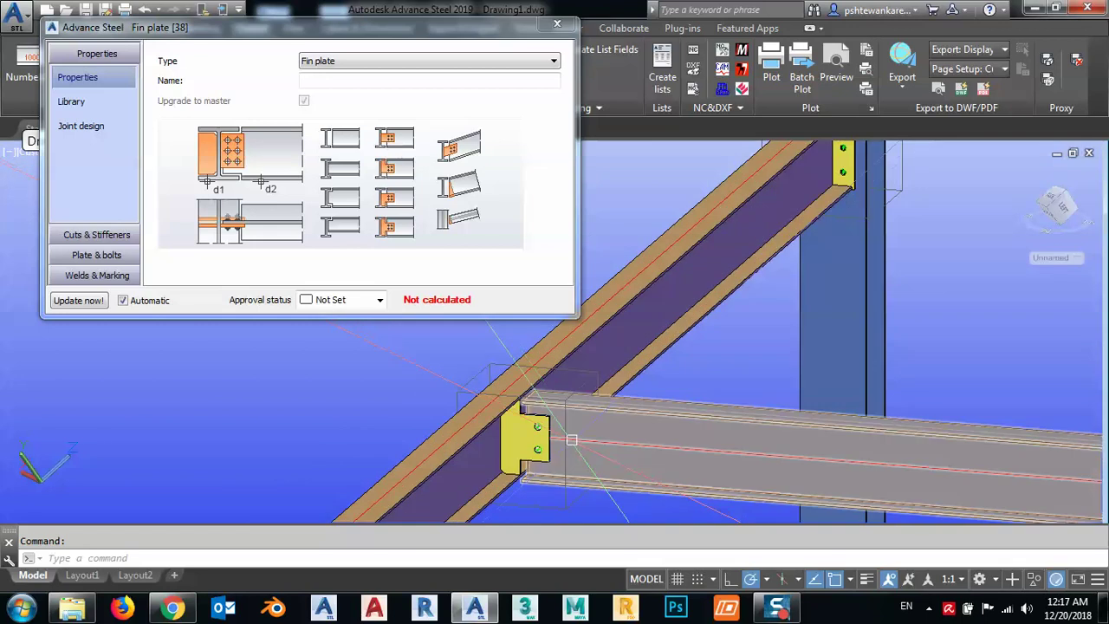
middle_drag(555, 440, 542, 414)
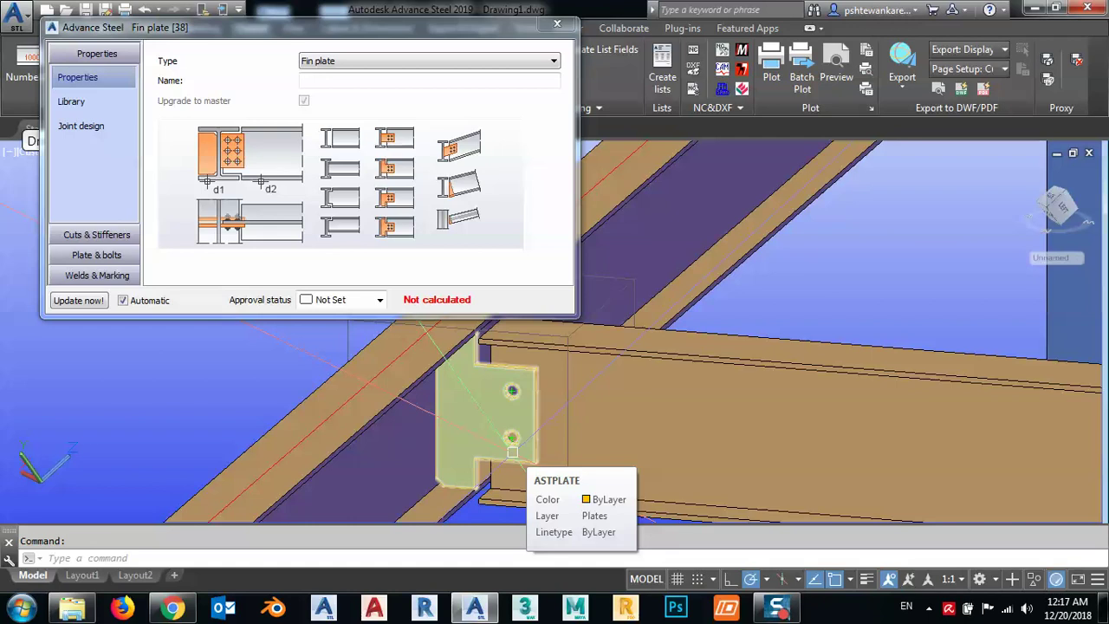
scroll(559, 402, down, 5)
middle_drag(822, 367, 940, 372)
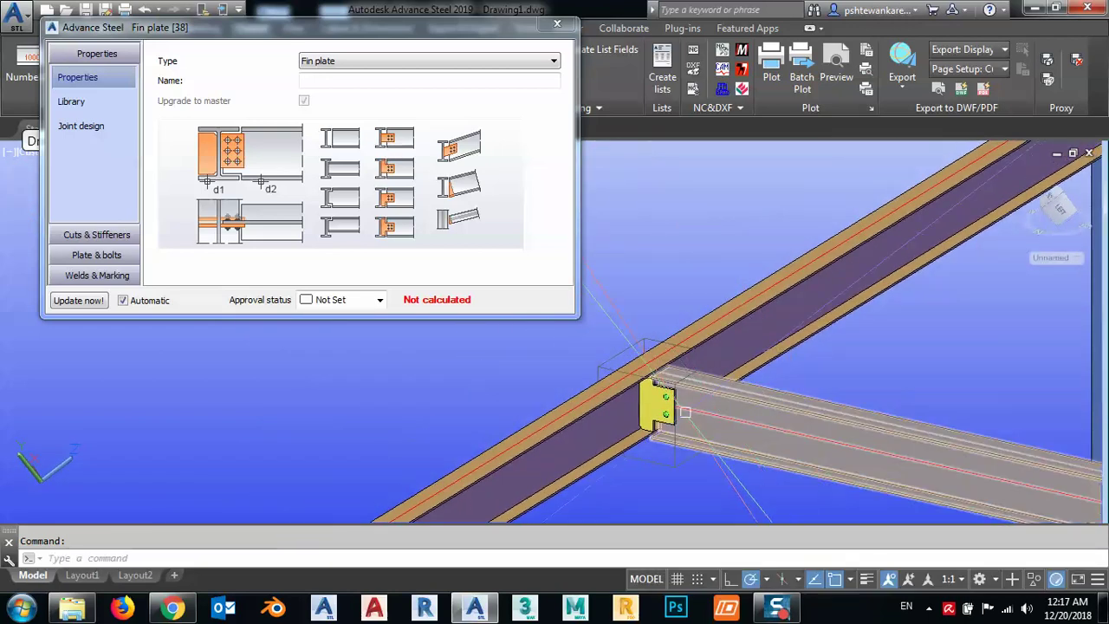
scroll(667, 412, up, 5)
scroll(667, 412, down, 3)
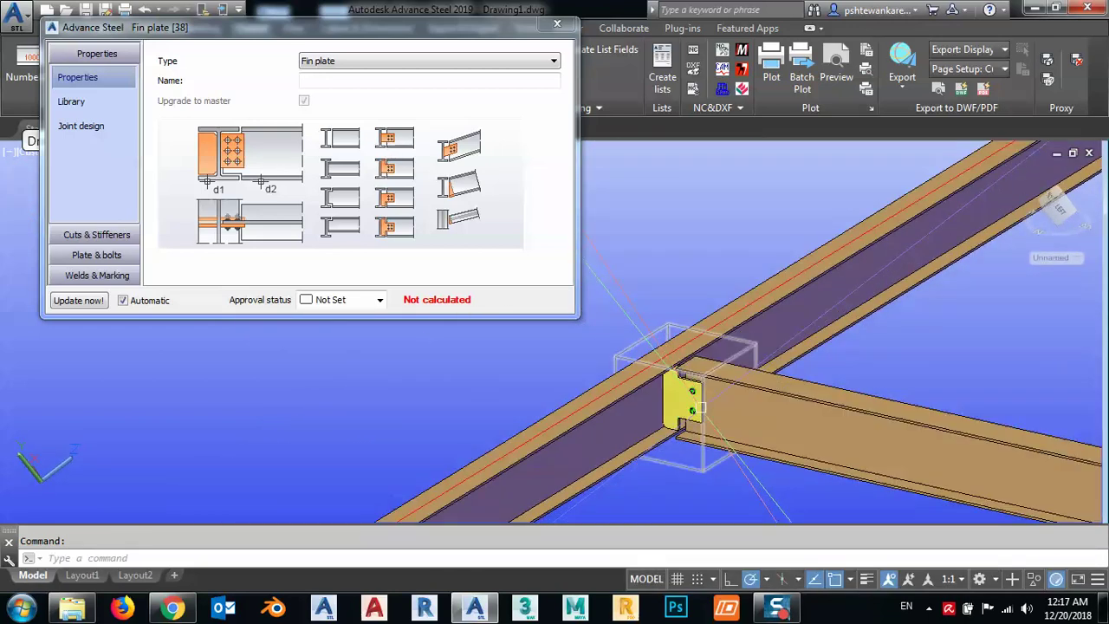
scroll(696, 407, up, 4)
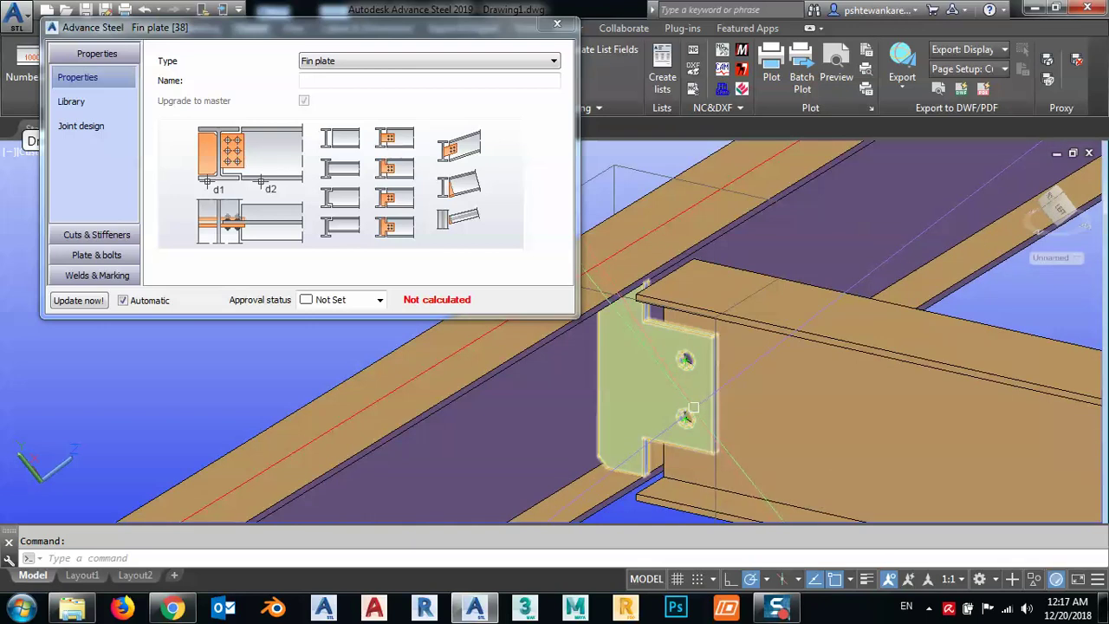
scroll(693, 407, down, 6)
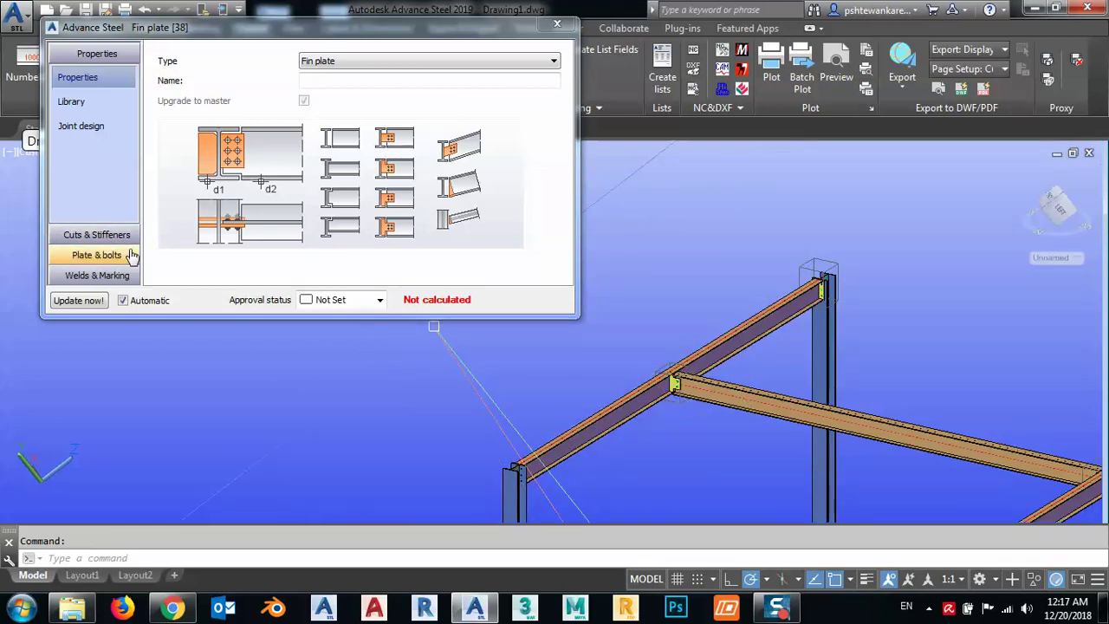
- Review the fin plate's vertical bolt settings and set out options, and close the joint properties without making changes
click(86, 257)
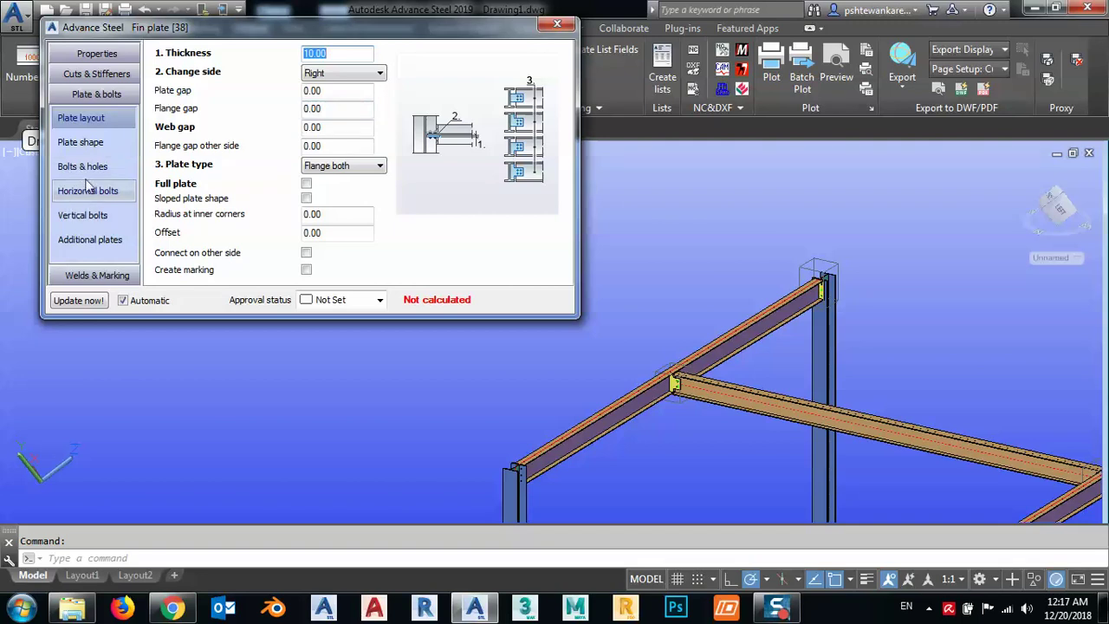
click(82, 214)
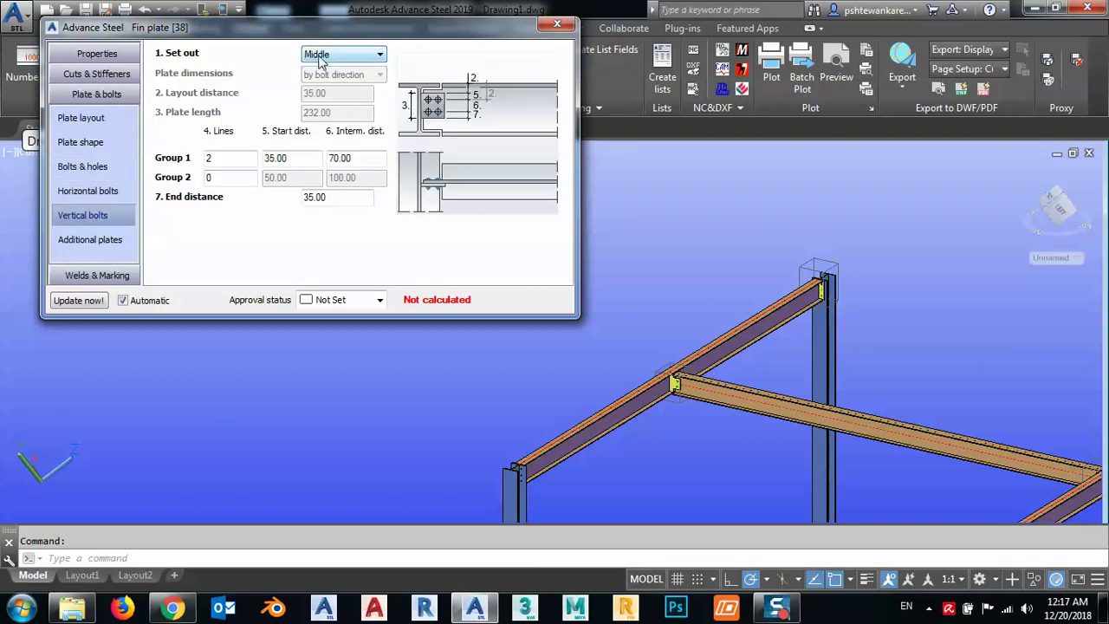
click(334, 54)
click(332, 56)
click(559, 24)
scroll(575, 331, down, 3)
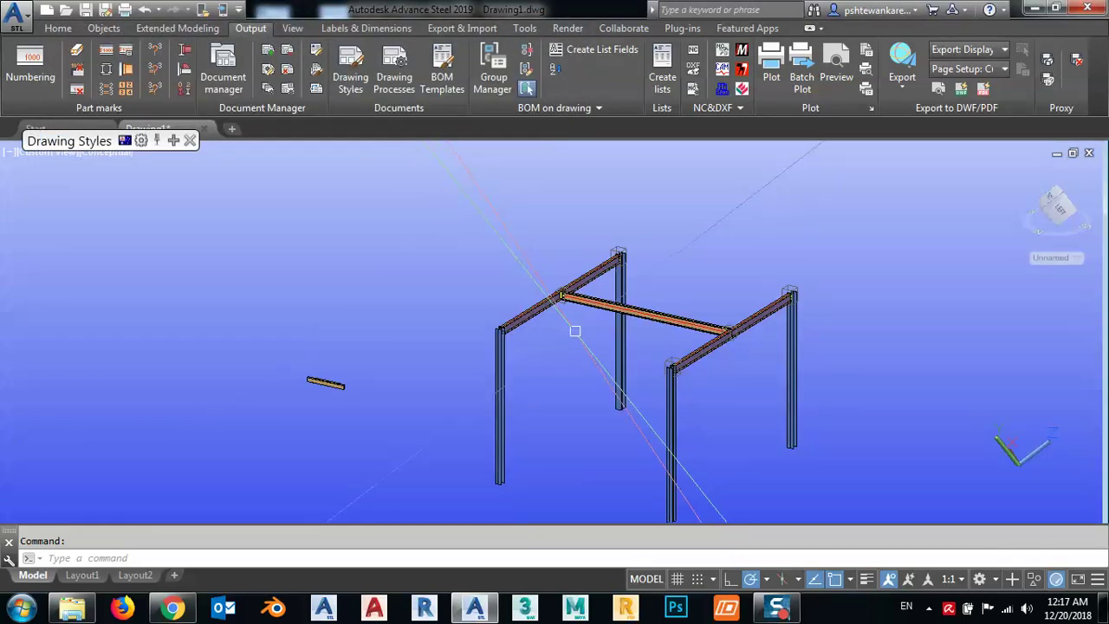
shift+middle_drag(574, 331, 562, 282)
scroll(562, 282, up, 3)
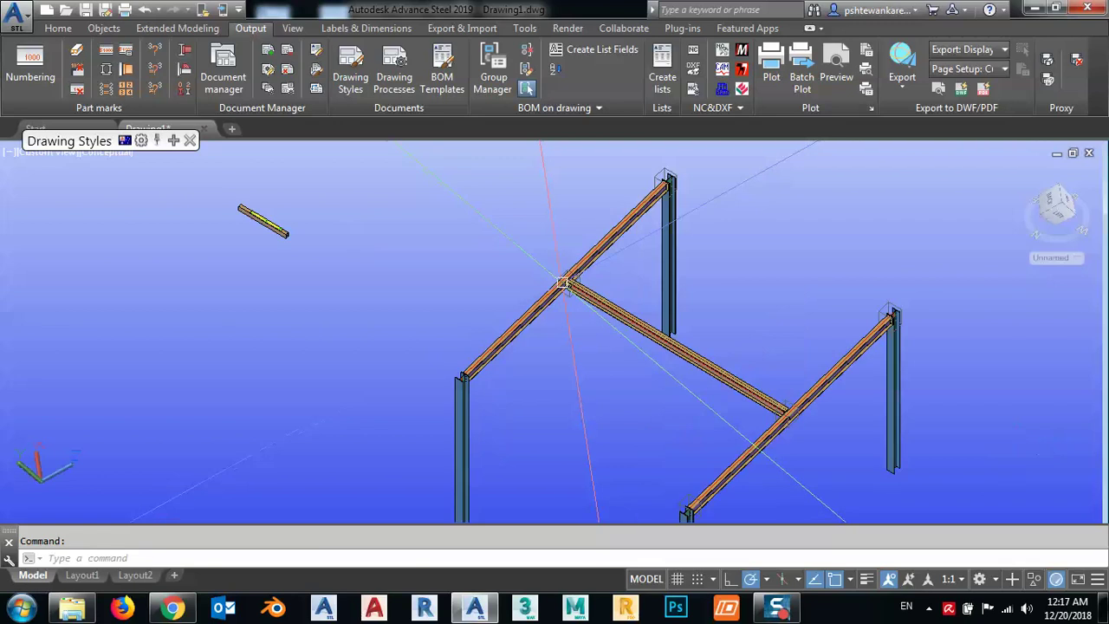
scroll(561, 283, up, 5)
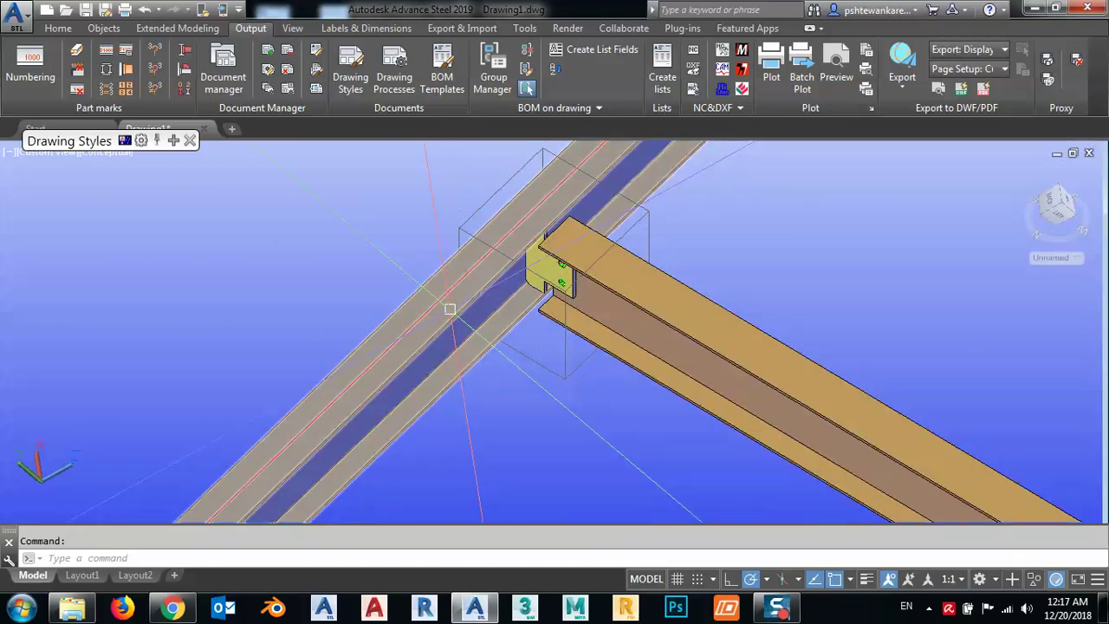
scroll(450, 310, down, 5)
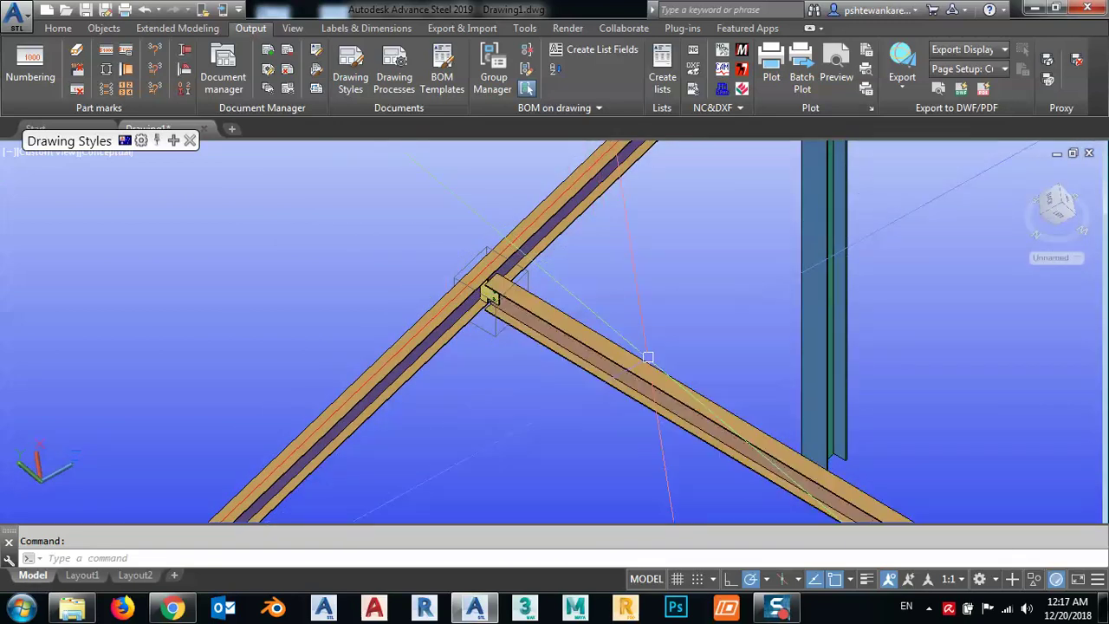
shift+middle_drag(599, 384, 615, 338)
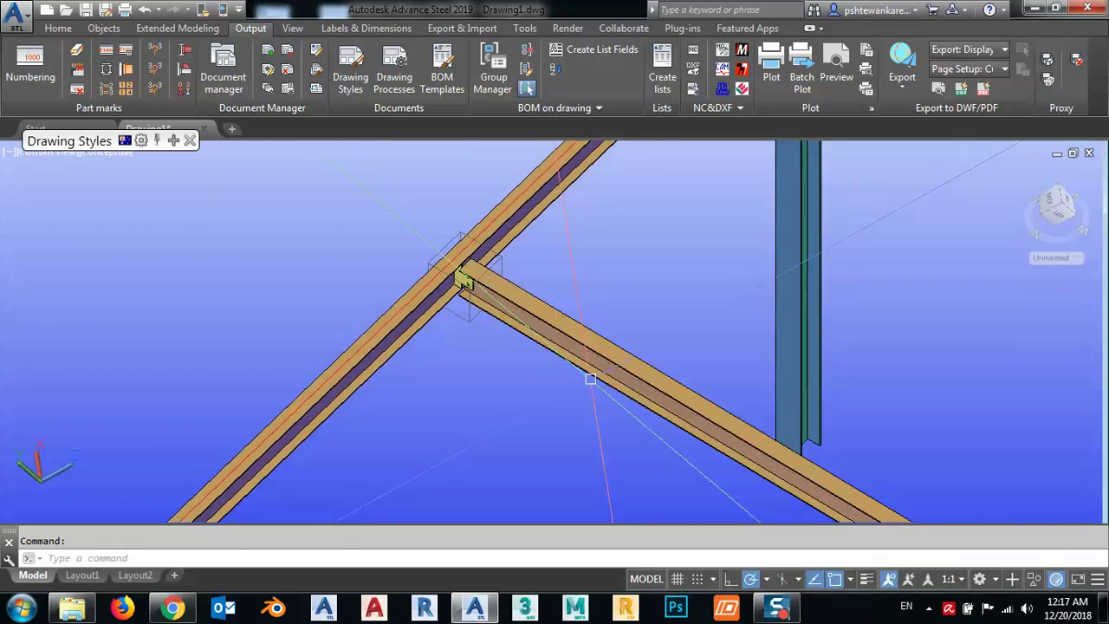
- Start the split and splice moment command with the main beam as the column and the middle beam as the beam to split
click(623, 330)
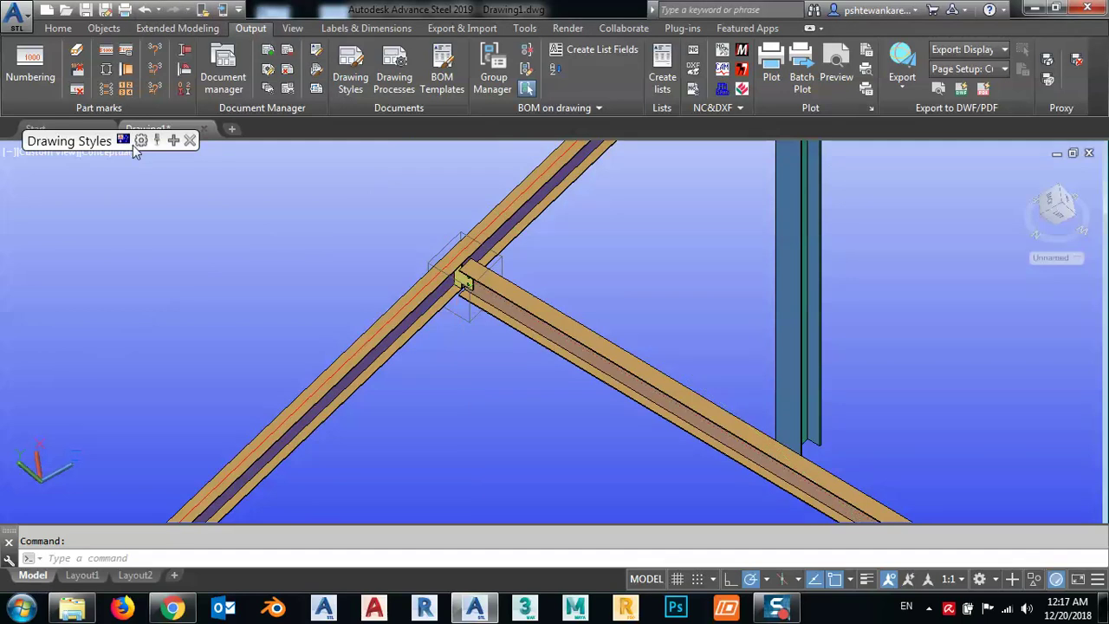
click(50, 27)
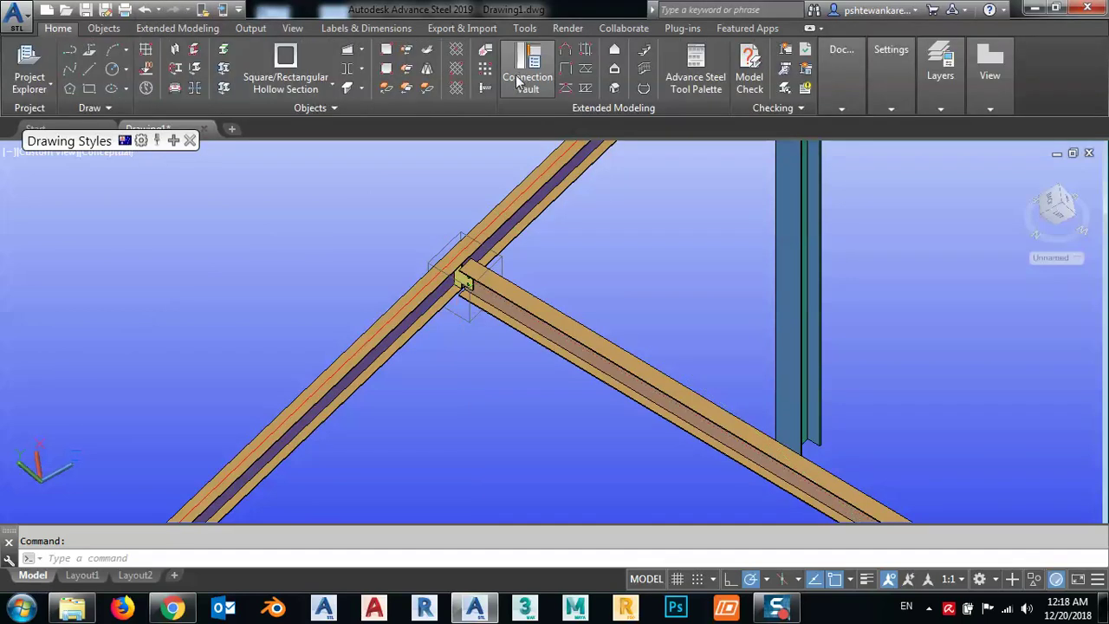
shift+middle_drag(664, 384, 281, 129)
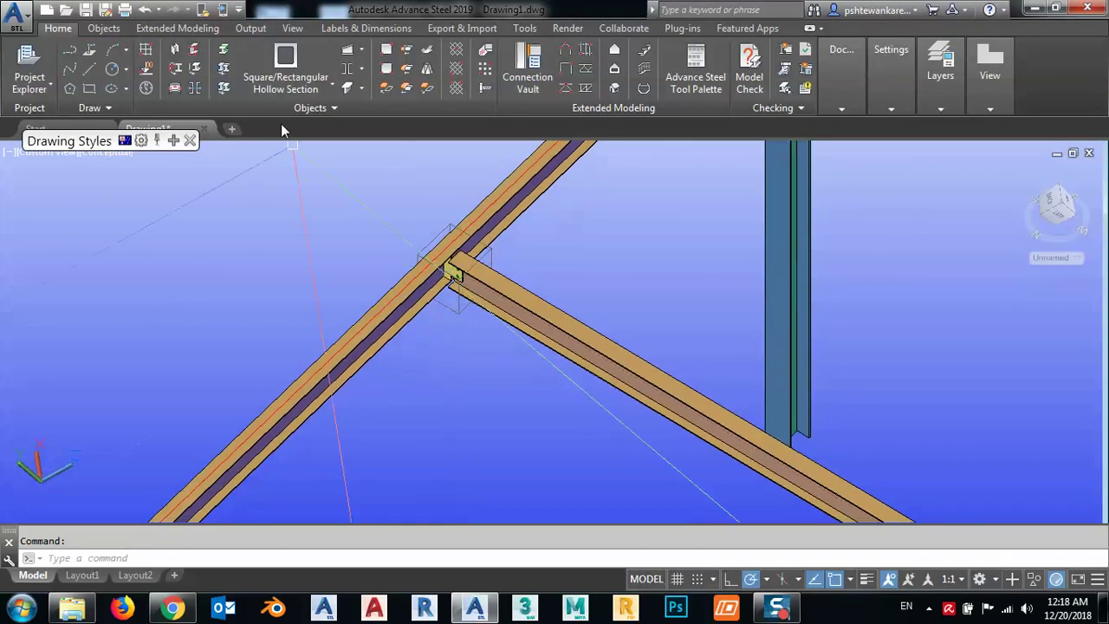
click(183, 30)
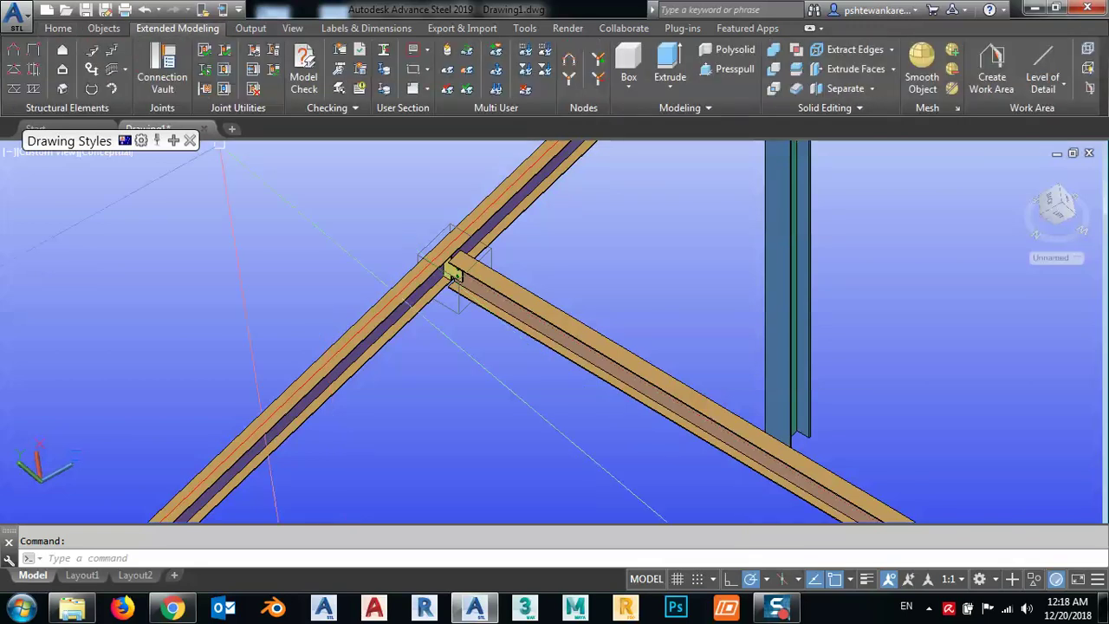
click(204, 89)
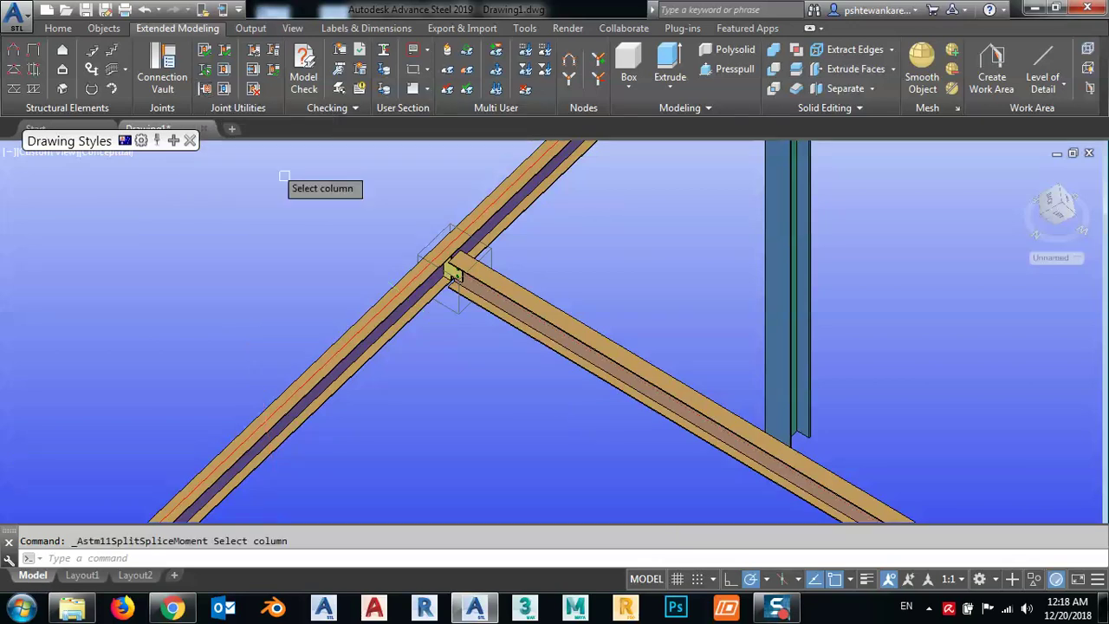
click(374, 326)
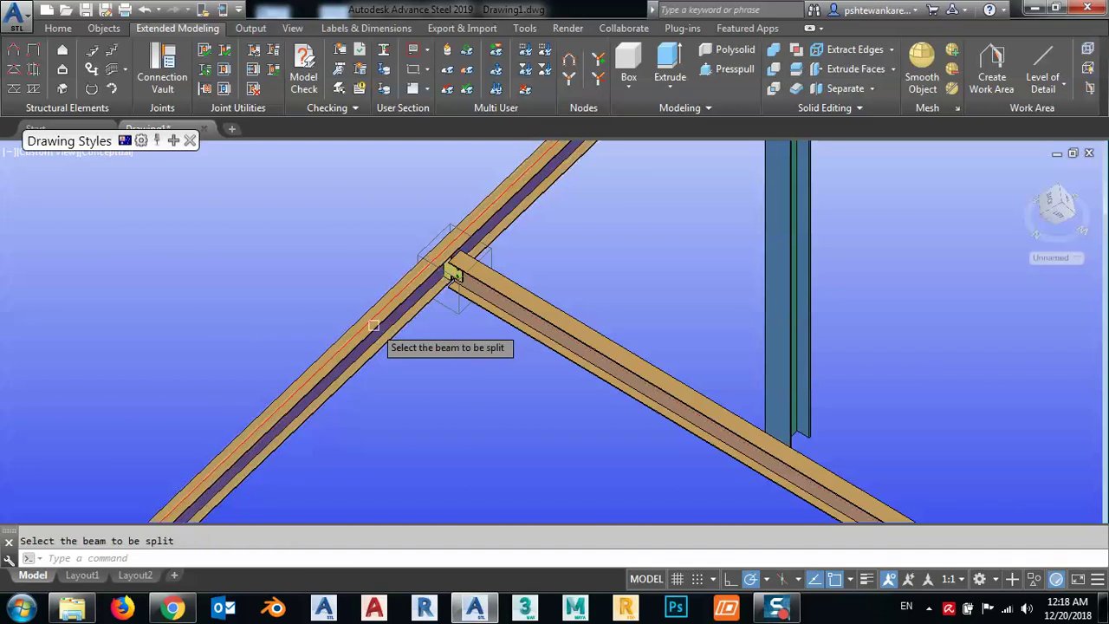
click(568, 351)
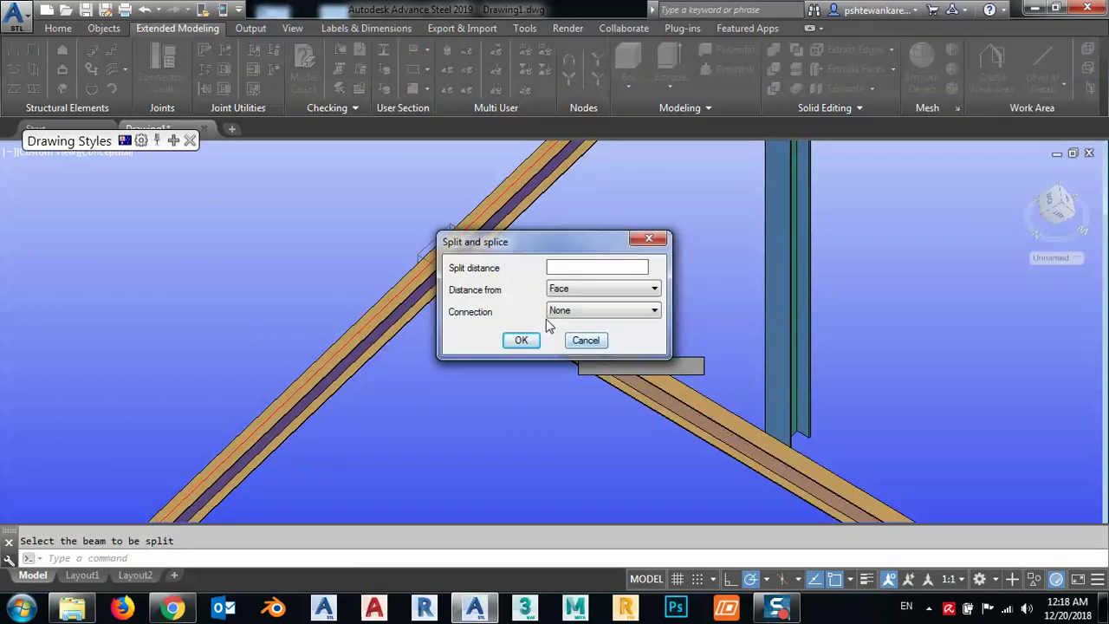
- Split the middle beam at a distance of 1000 from the face and splice it with a Moment connection
drag(606, 241, 894, 229)
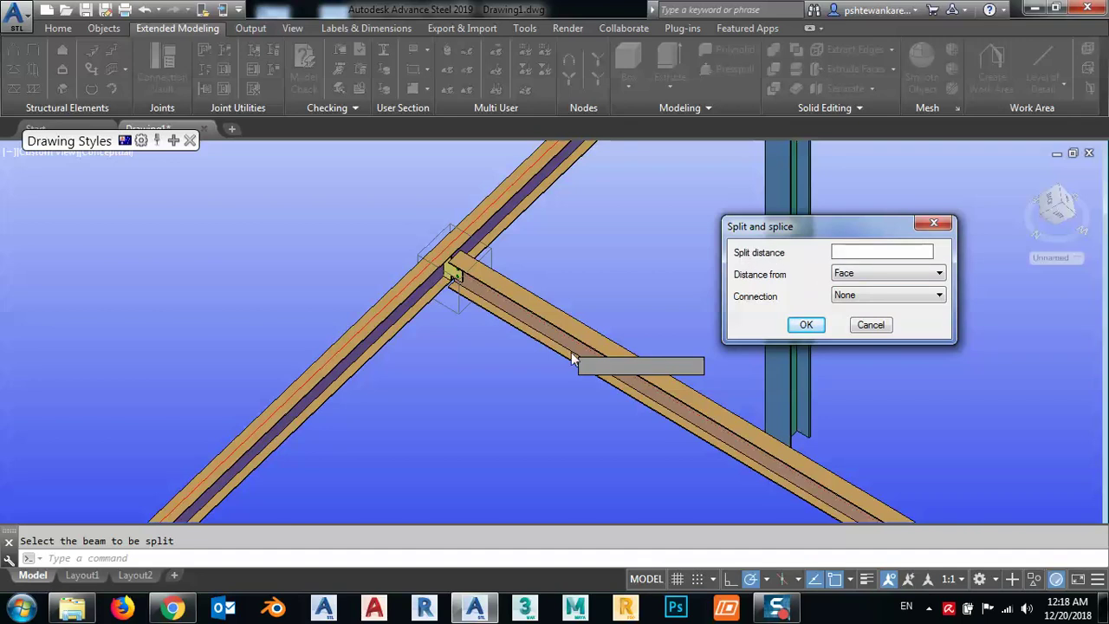
text(1000)
click(876, 273)
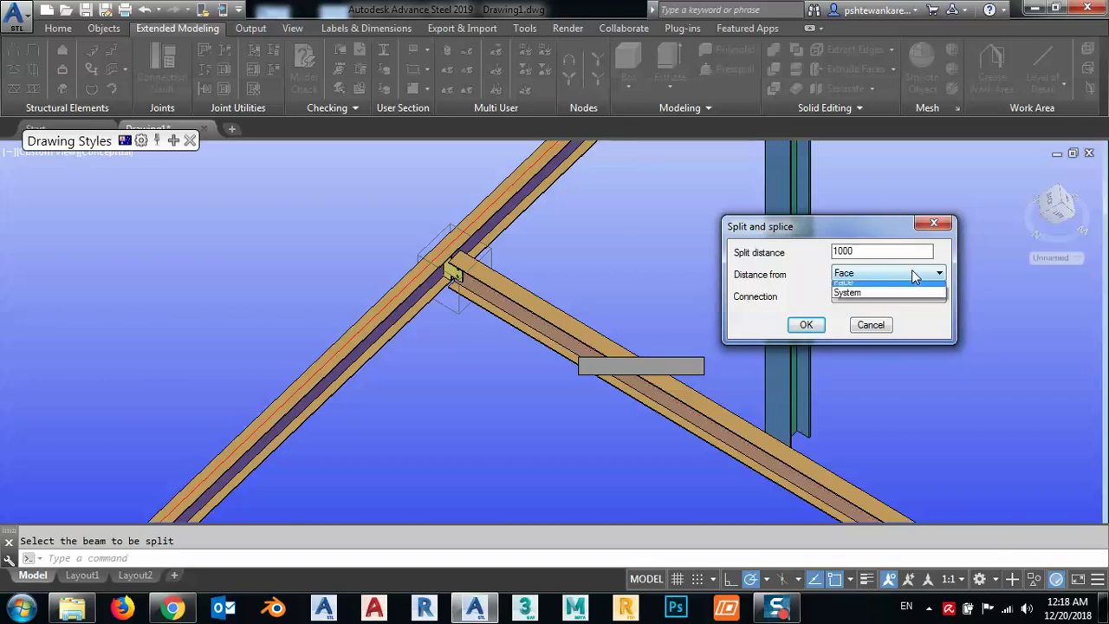
click(847, 298)
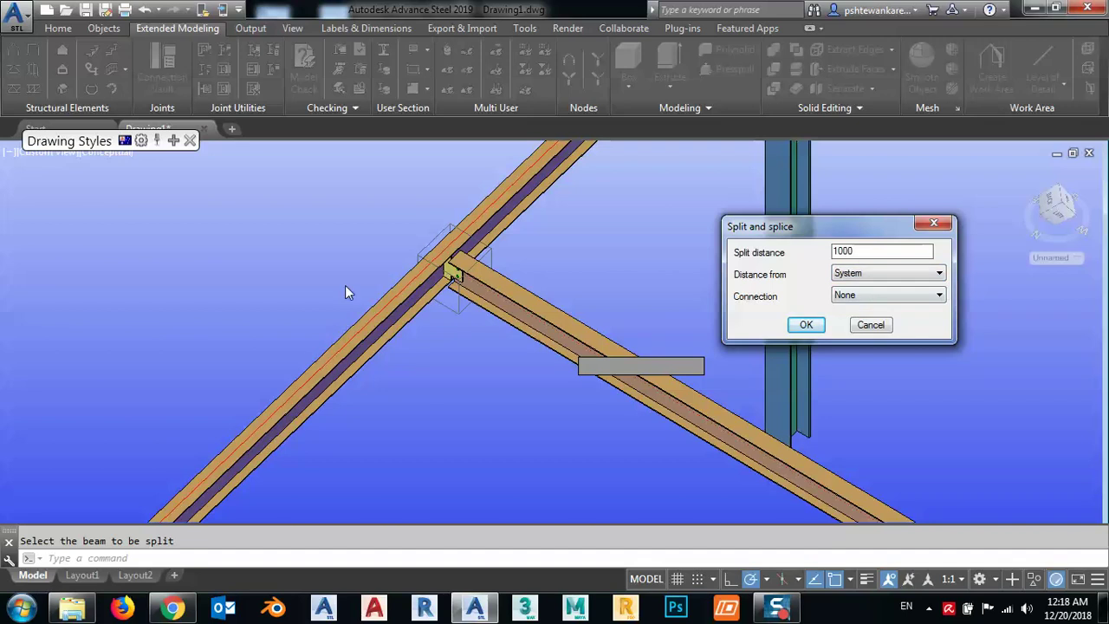
click(900, 274)
click(855, 289)
click(887, 295)
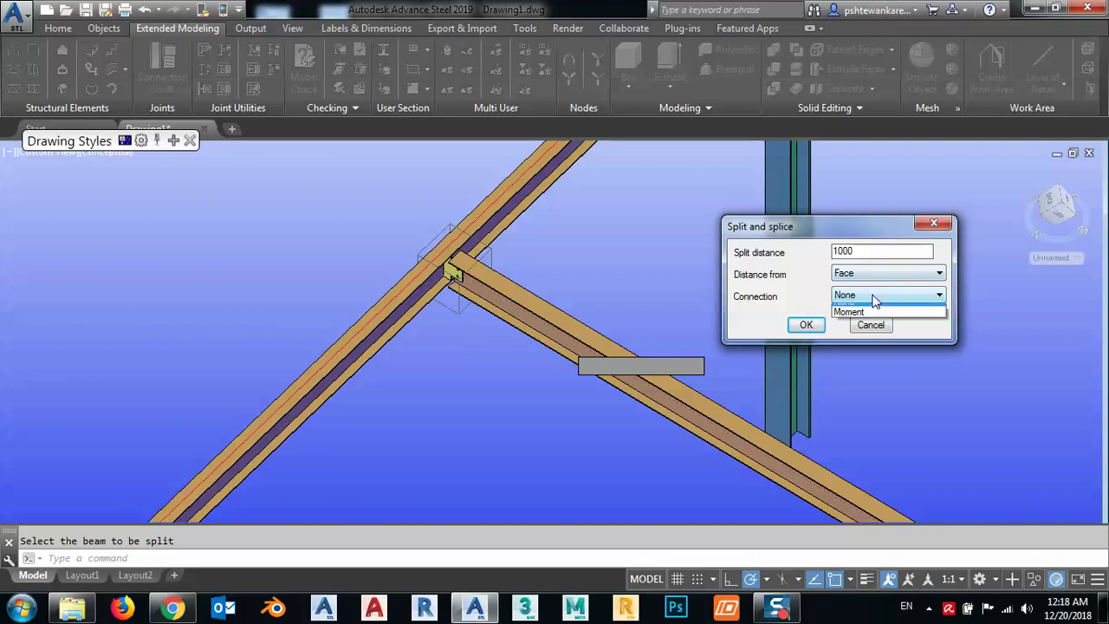
click(851, 320)
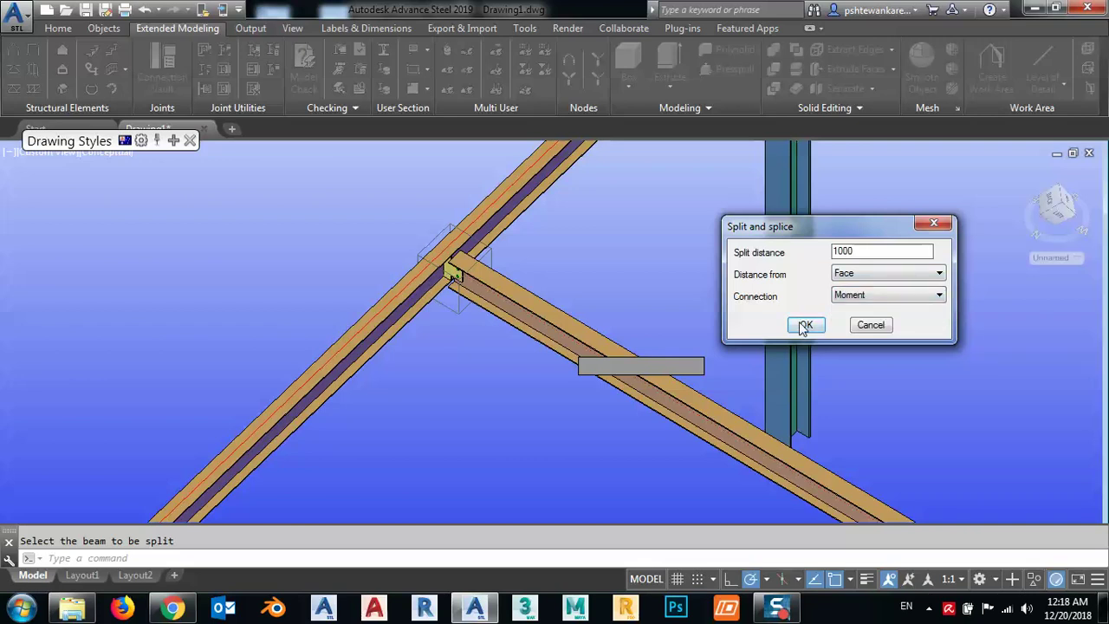
click(803, 326)
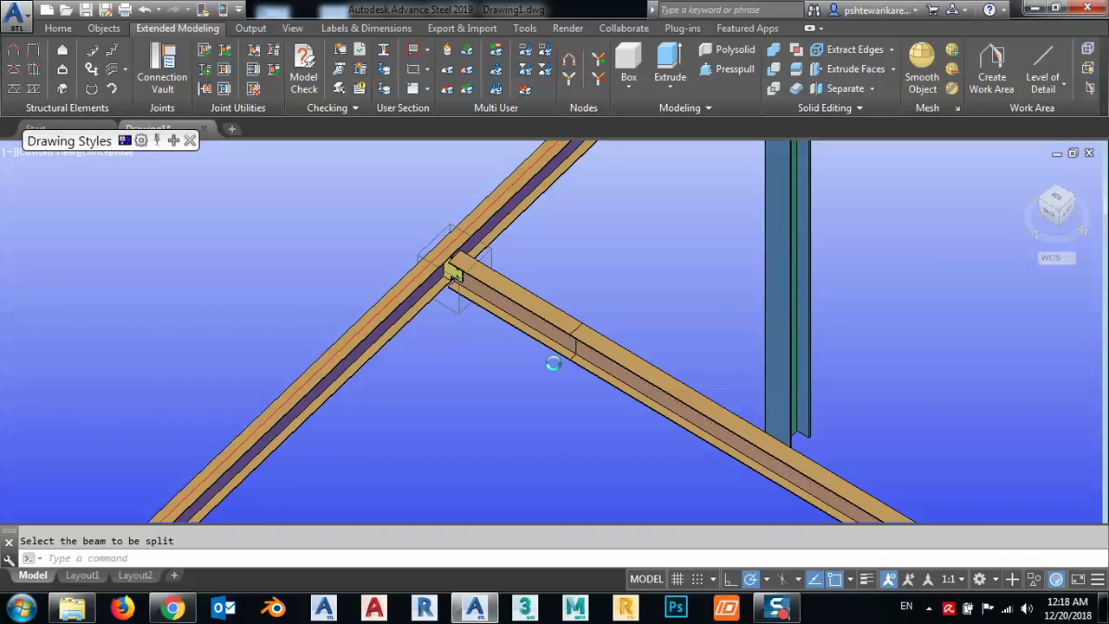
- Open the joint properties of the middle beam's splice from its top flange plate and review the general and web plate settings
scroll(574, 355, up, 4)
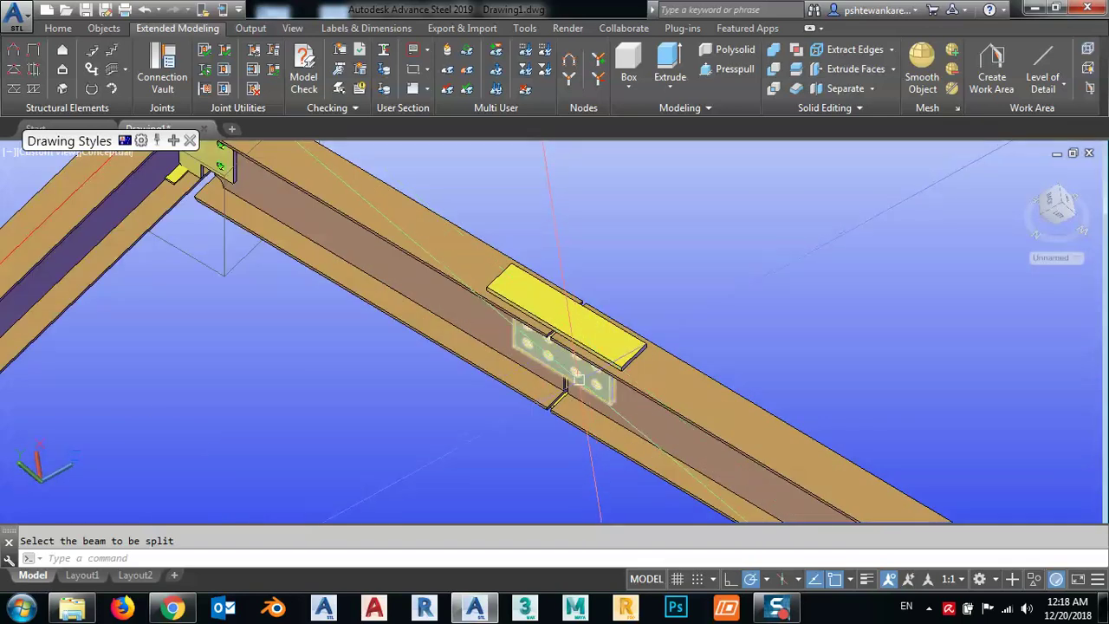
shift+middle_drag(575, 379, 603, 320)
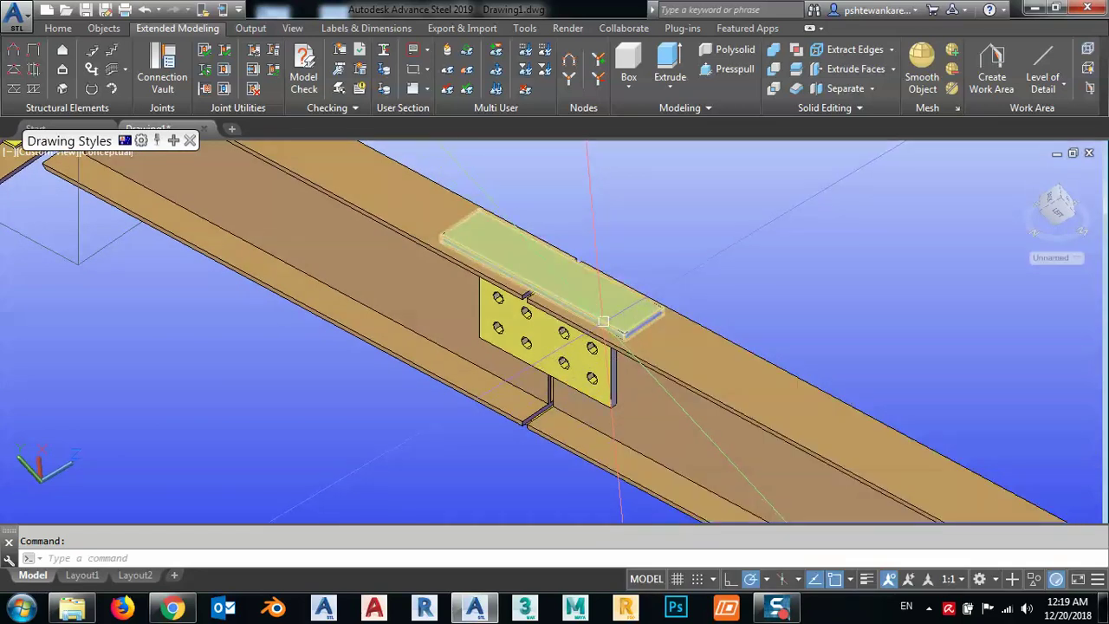
click(603, 320)
right_click(334, 393)
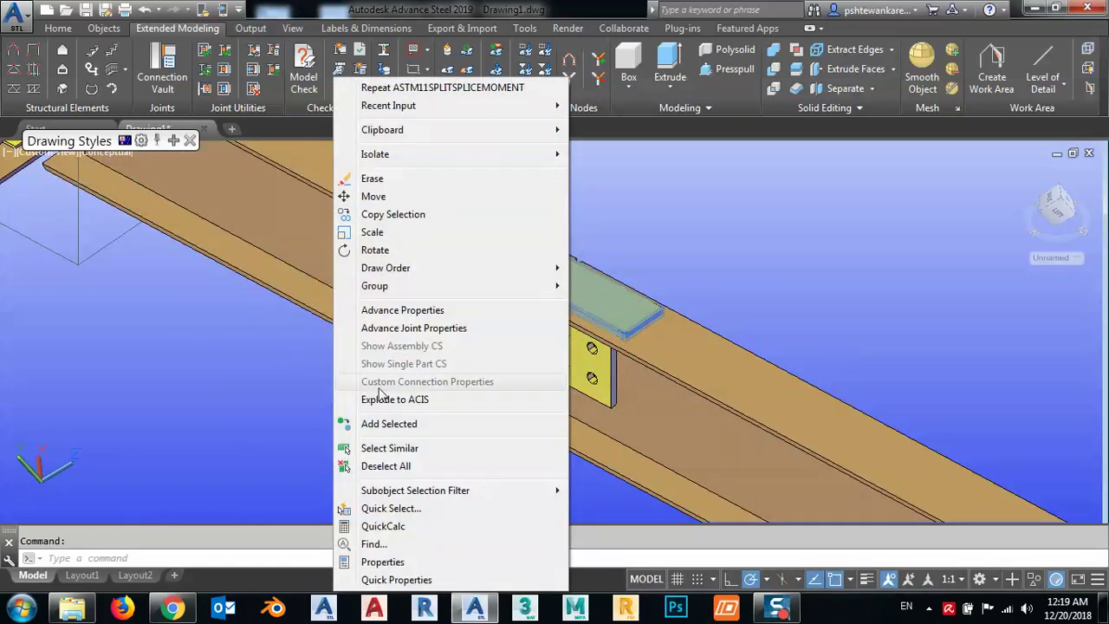
click(432, 328)
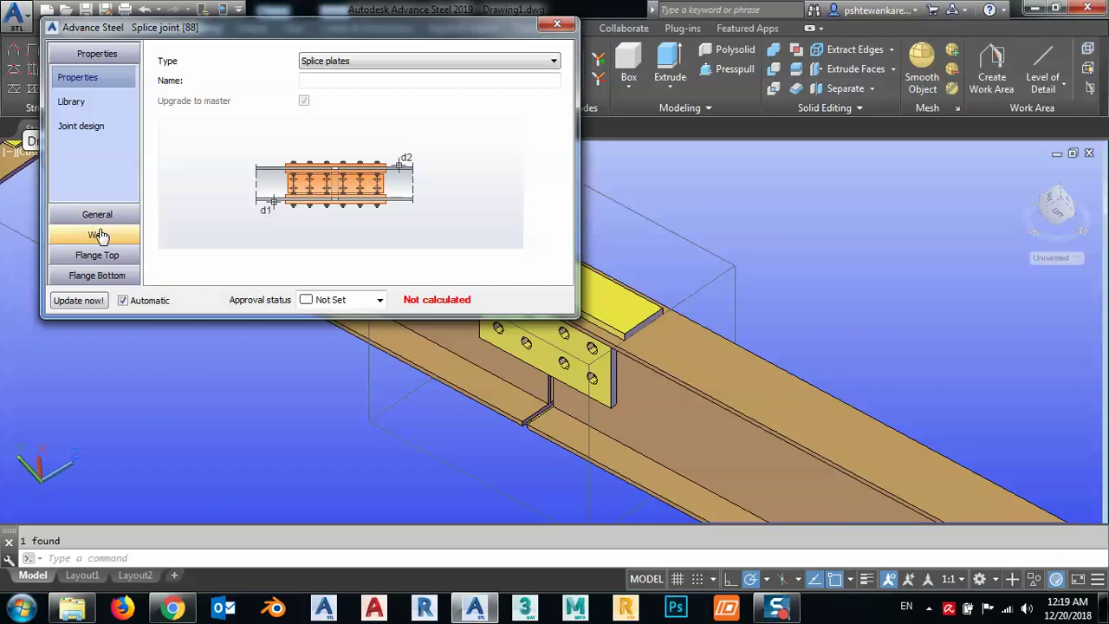
click(100, 215)
click(104, 233)
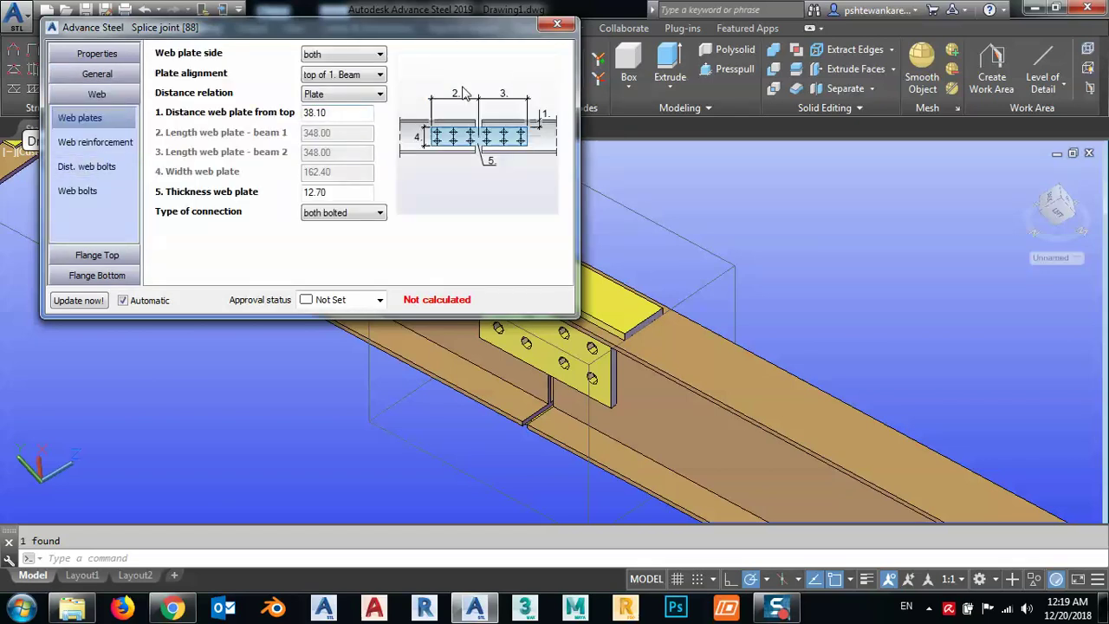
- Set the splice's top flange plate connection type to both bolted and close the joint properties
click(96, 258)
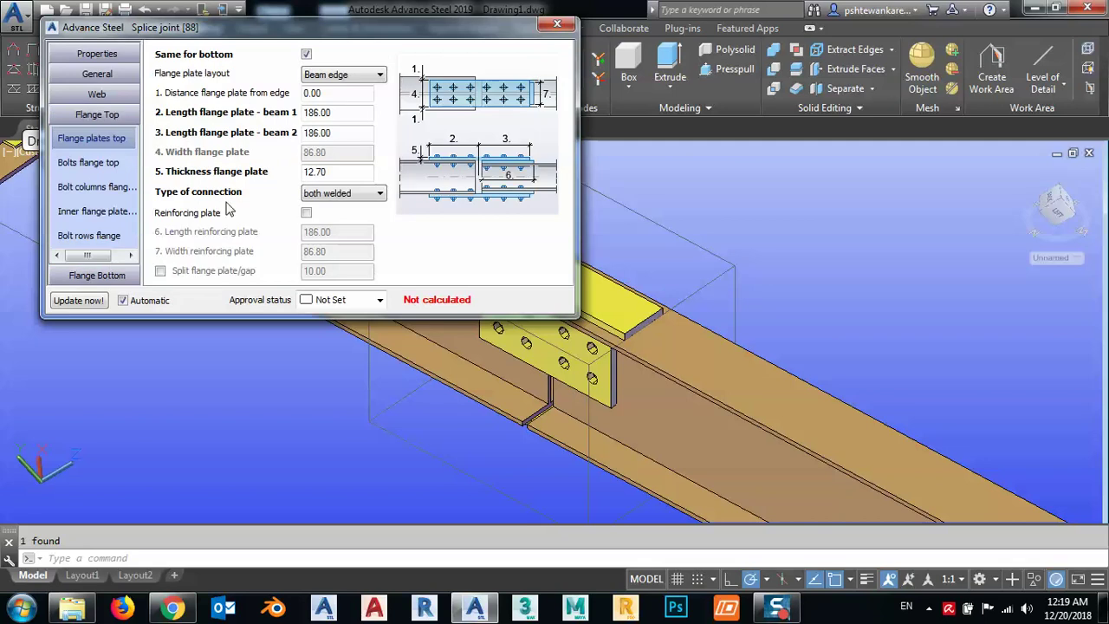
click(329, 192)
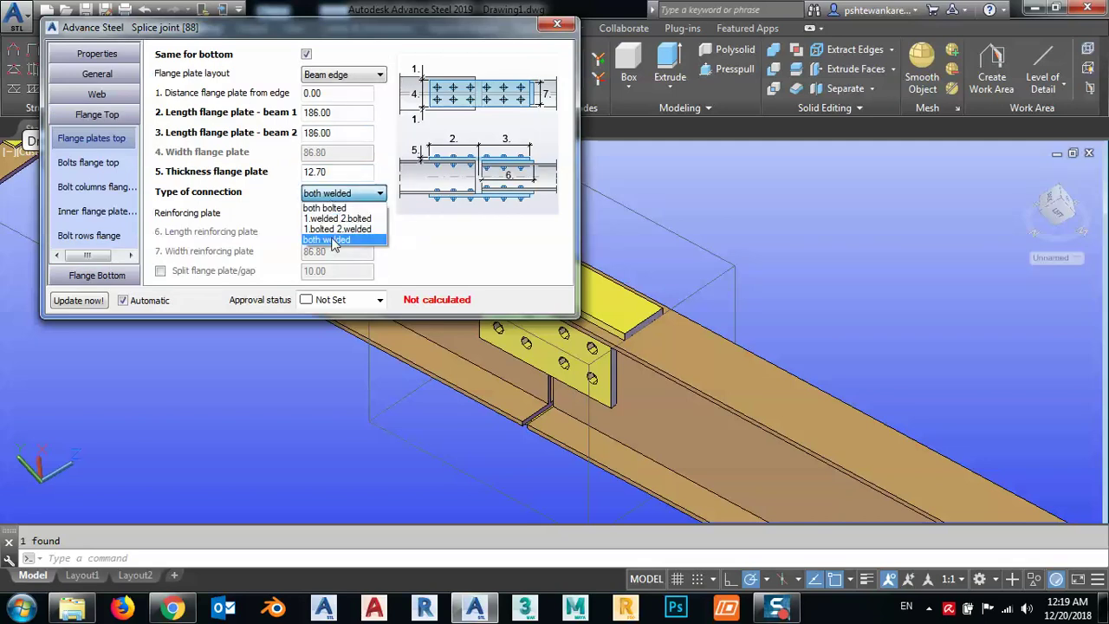
click(320, 209)
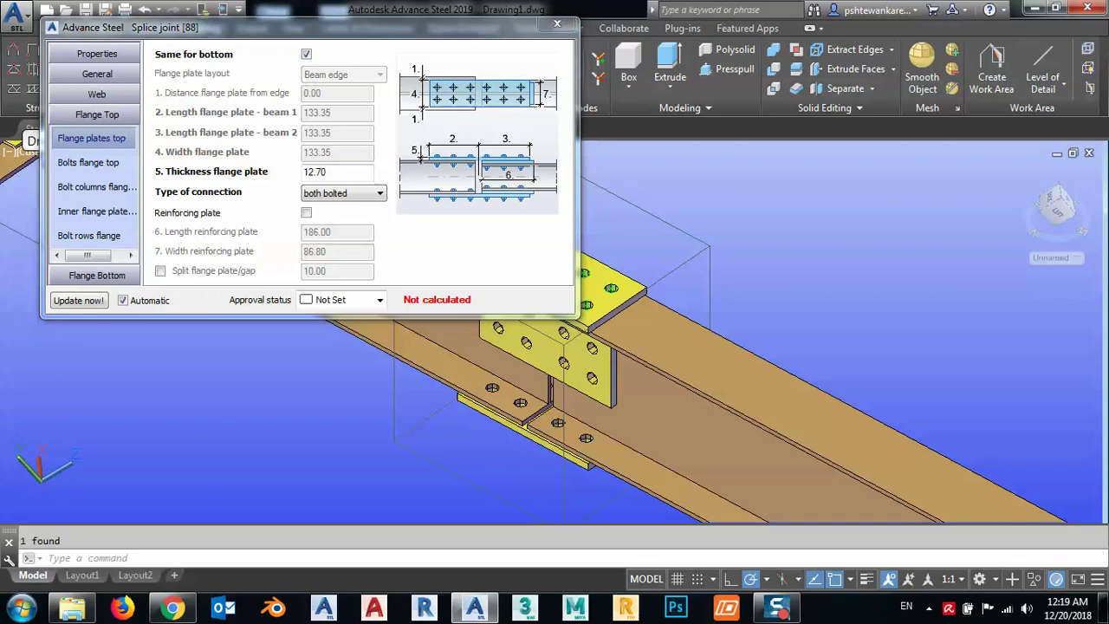
scroll(763, 433, down, 3)
middle_drag(771, 433, 771, 349)
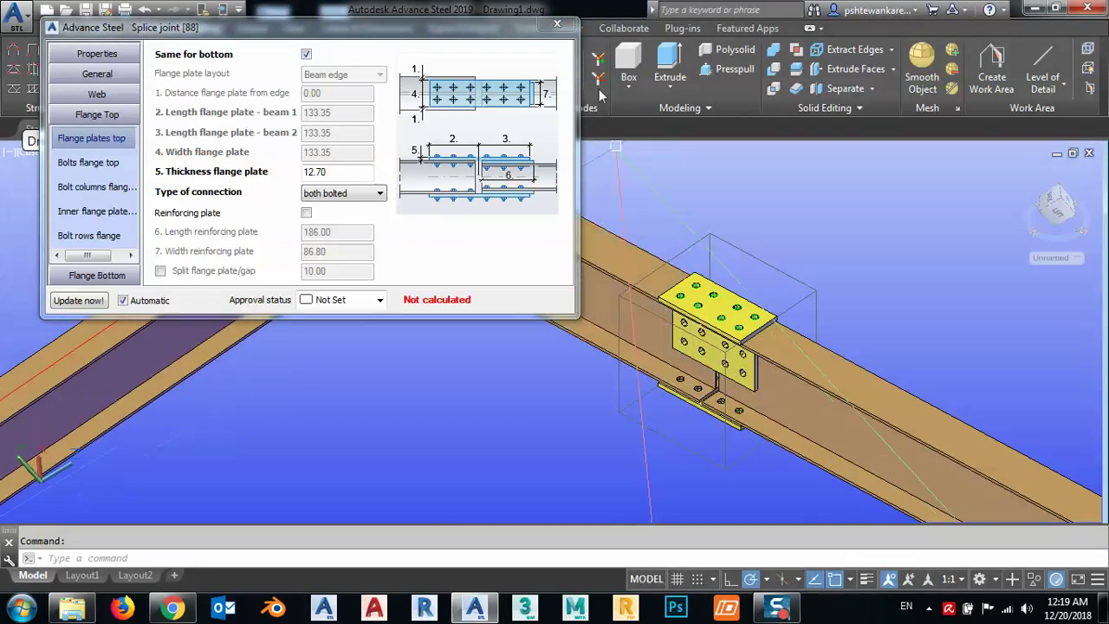
click(557, 25)
scroll(536, 253, down, 5)
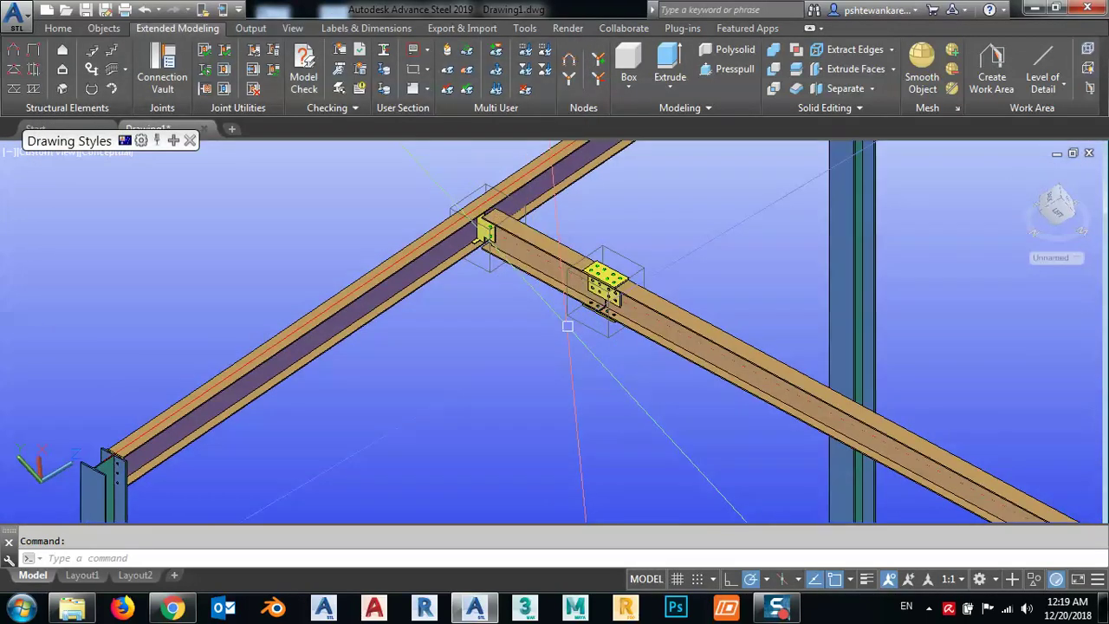
shift+middle_drag(537, 371, 645, 358)
scroll(659, 347, down, 5)
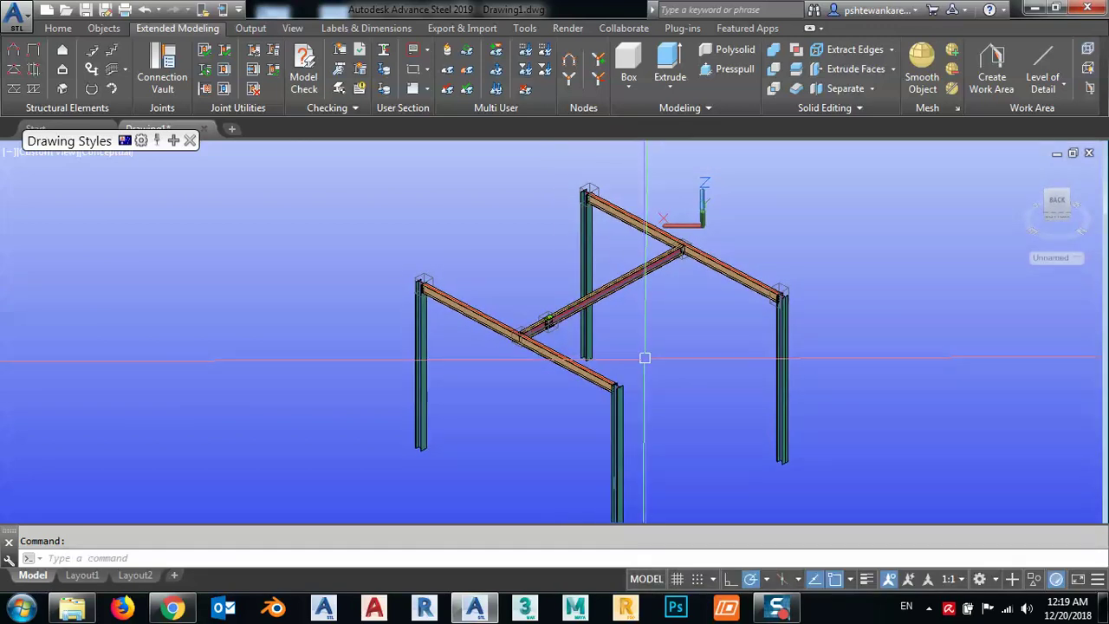